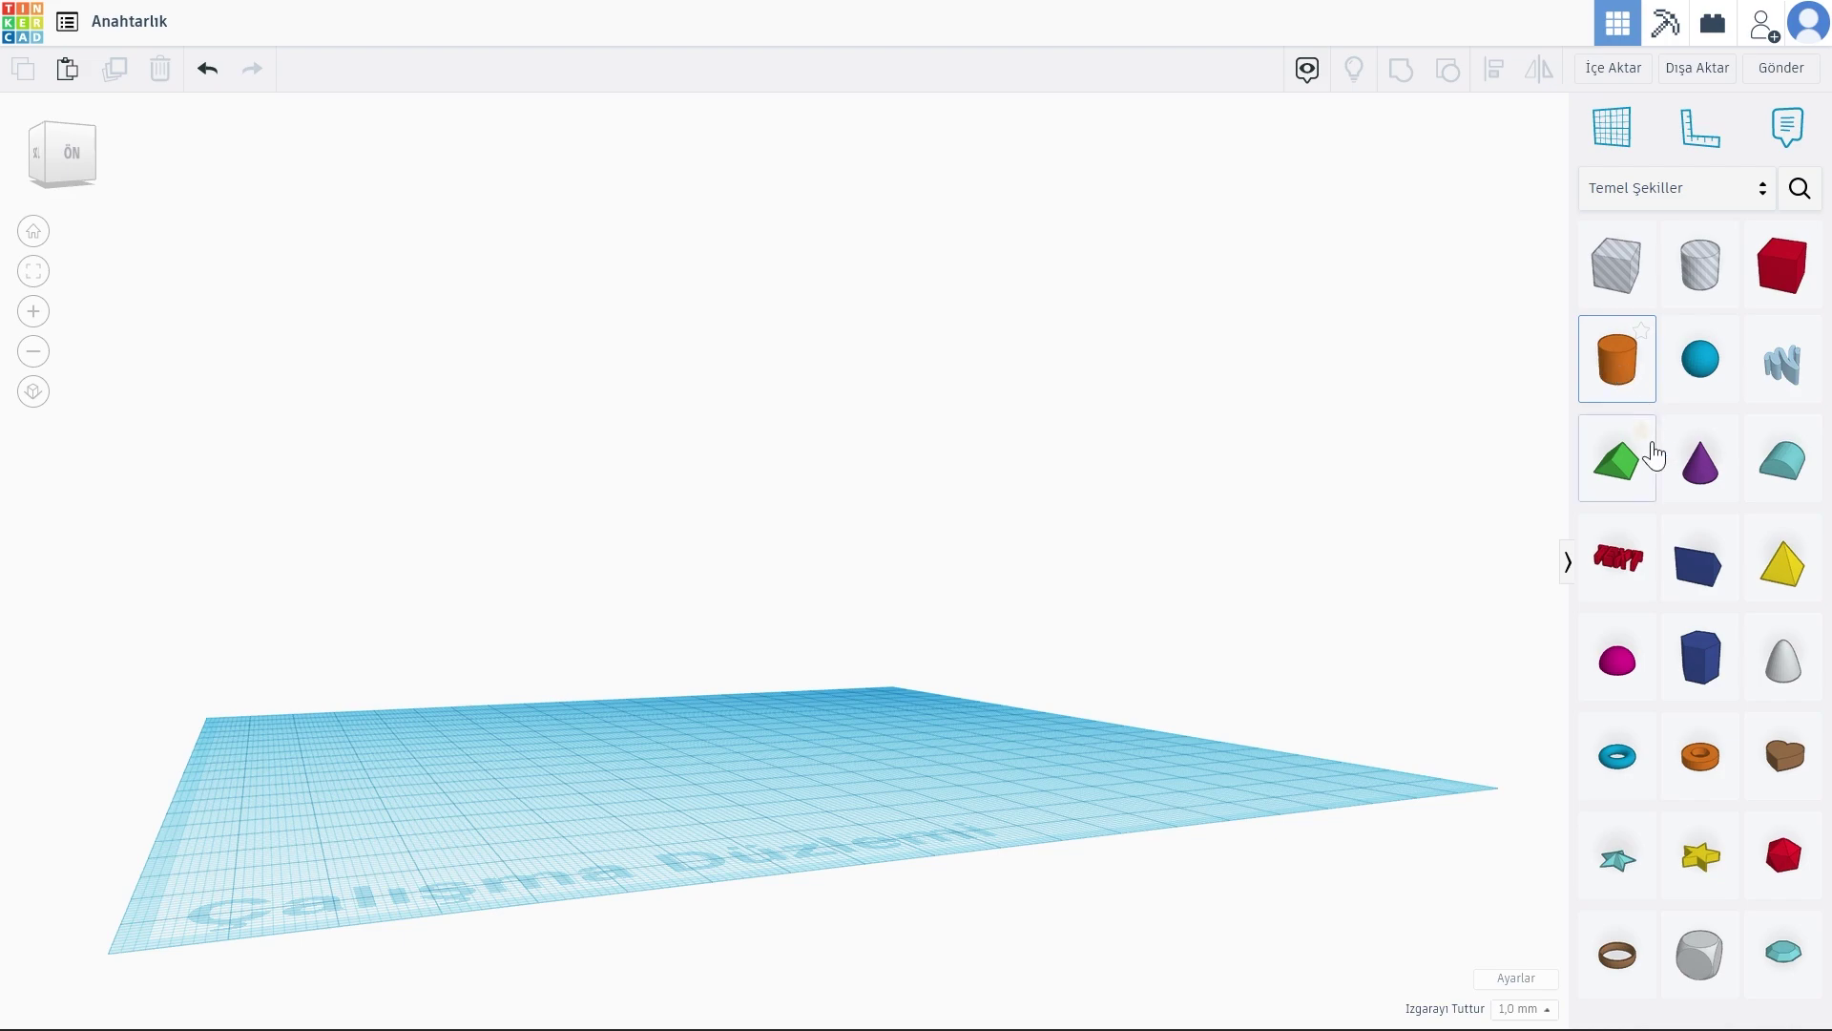
Step: Place a cylinder, stretch it to about 61 mm tall, and drop a cone beside it
drag(1626, 355, 714, 741)
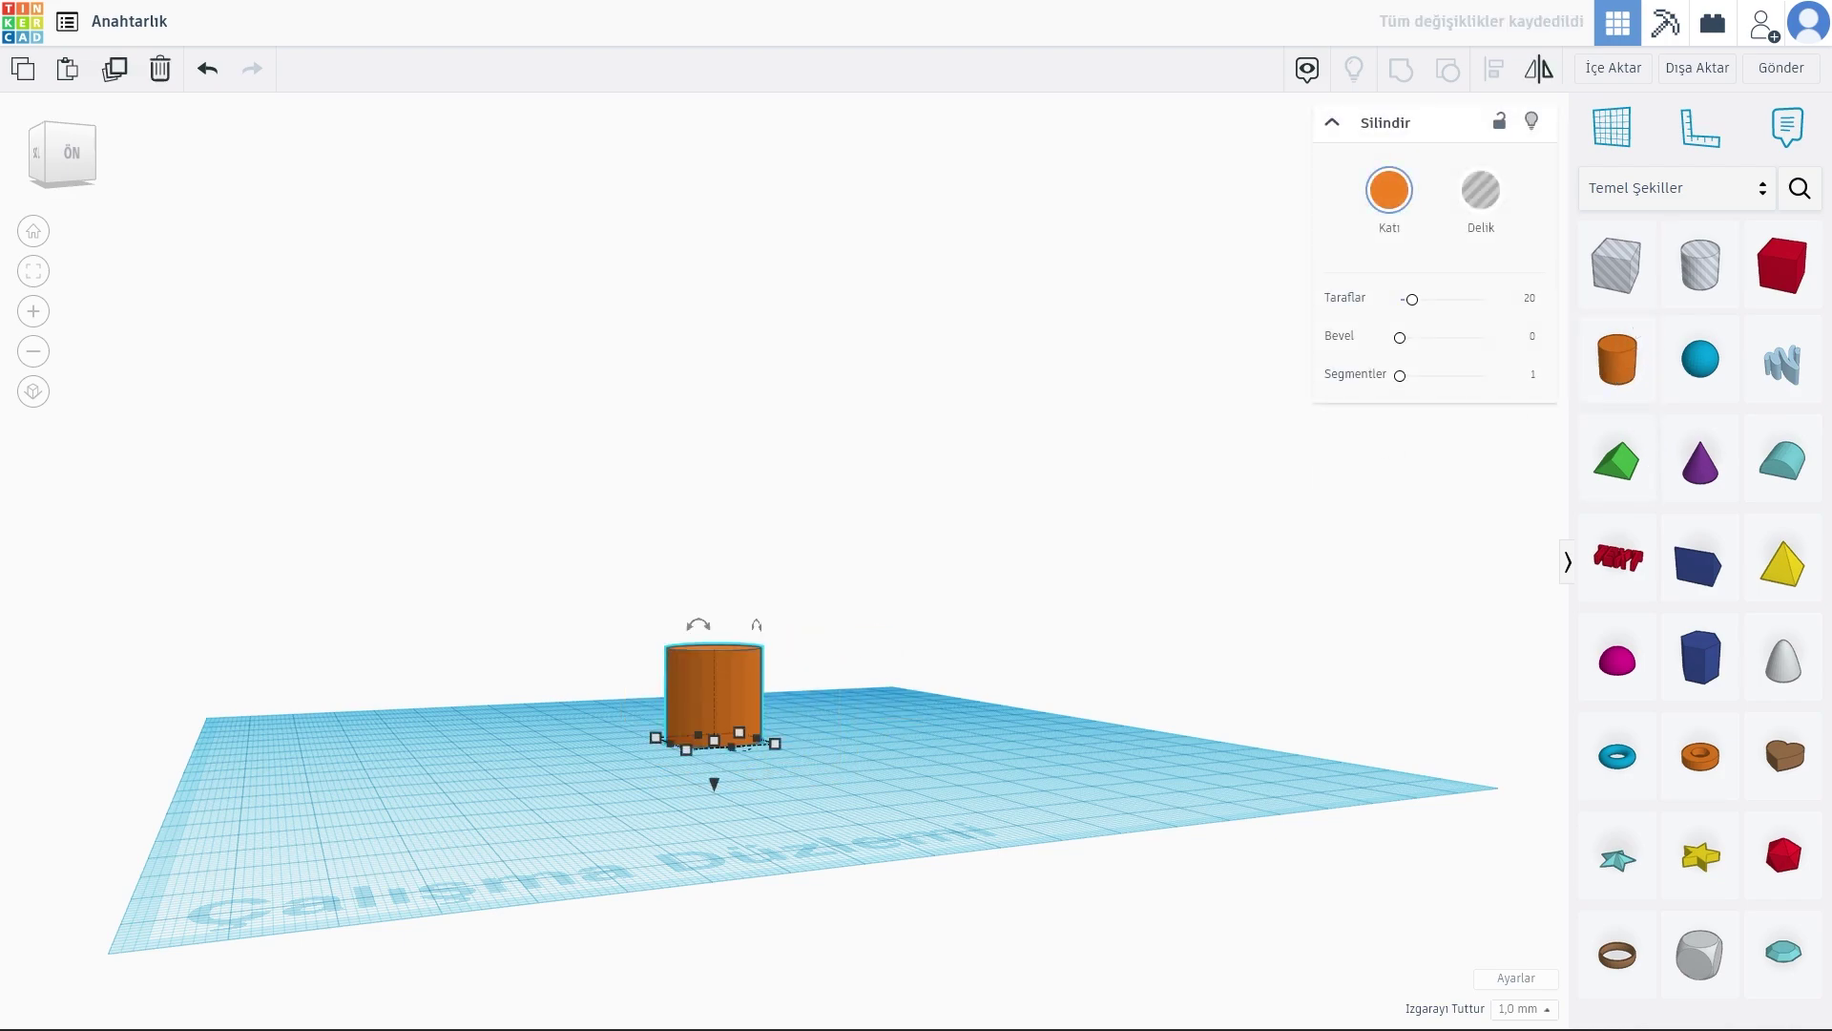
right_drag(642, 585, 835, 638)
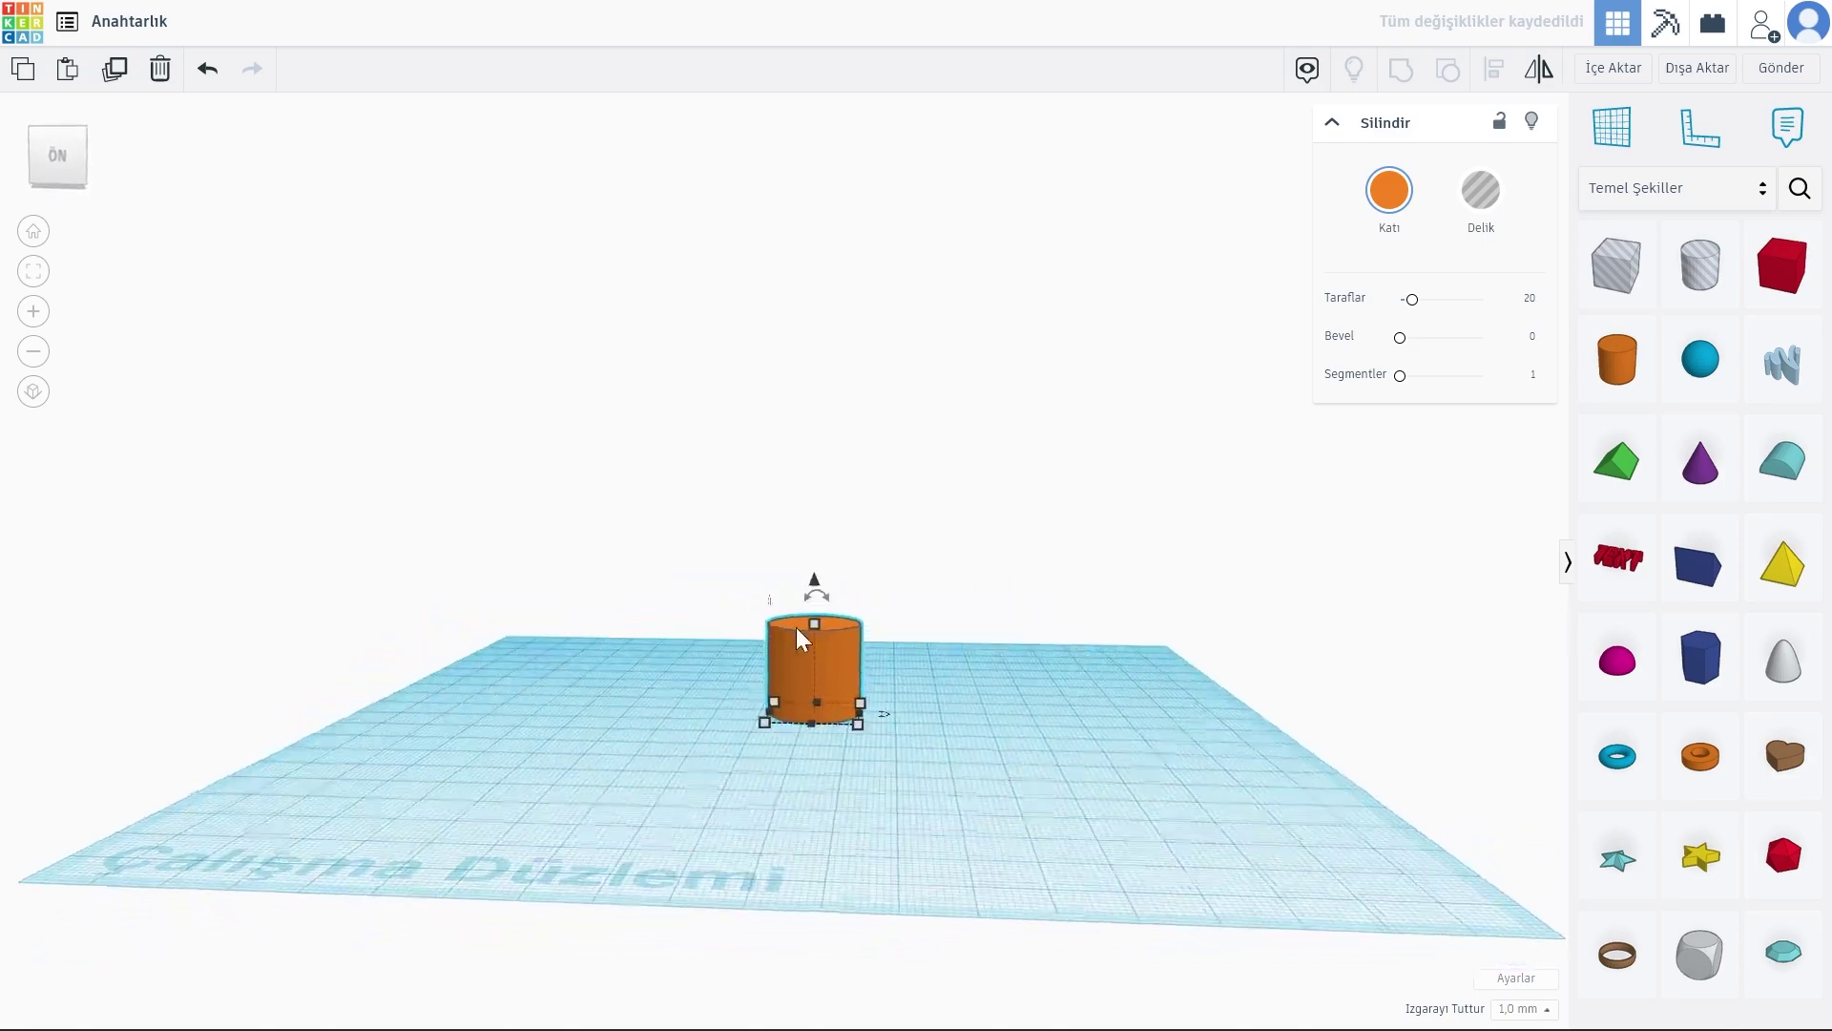
click(736, 621)
click(809, 640)
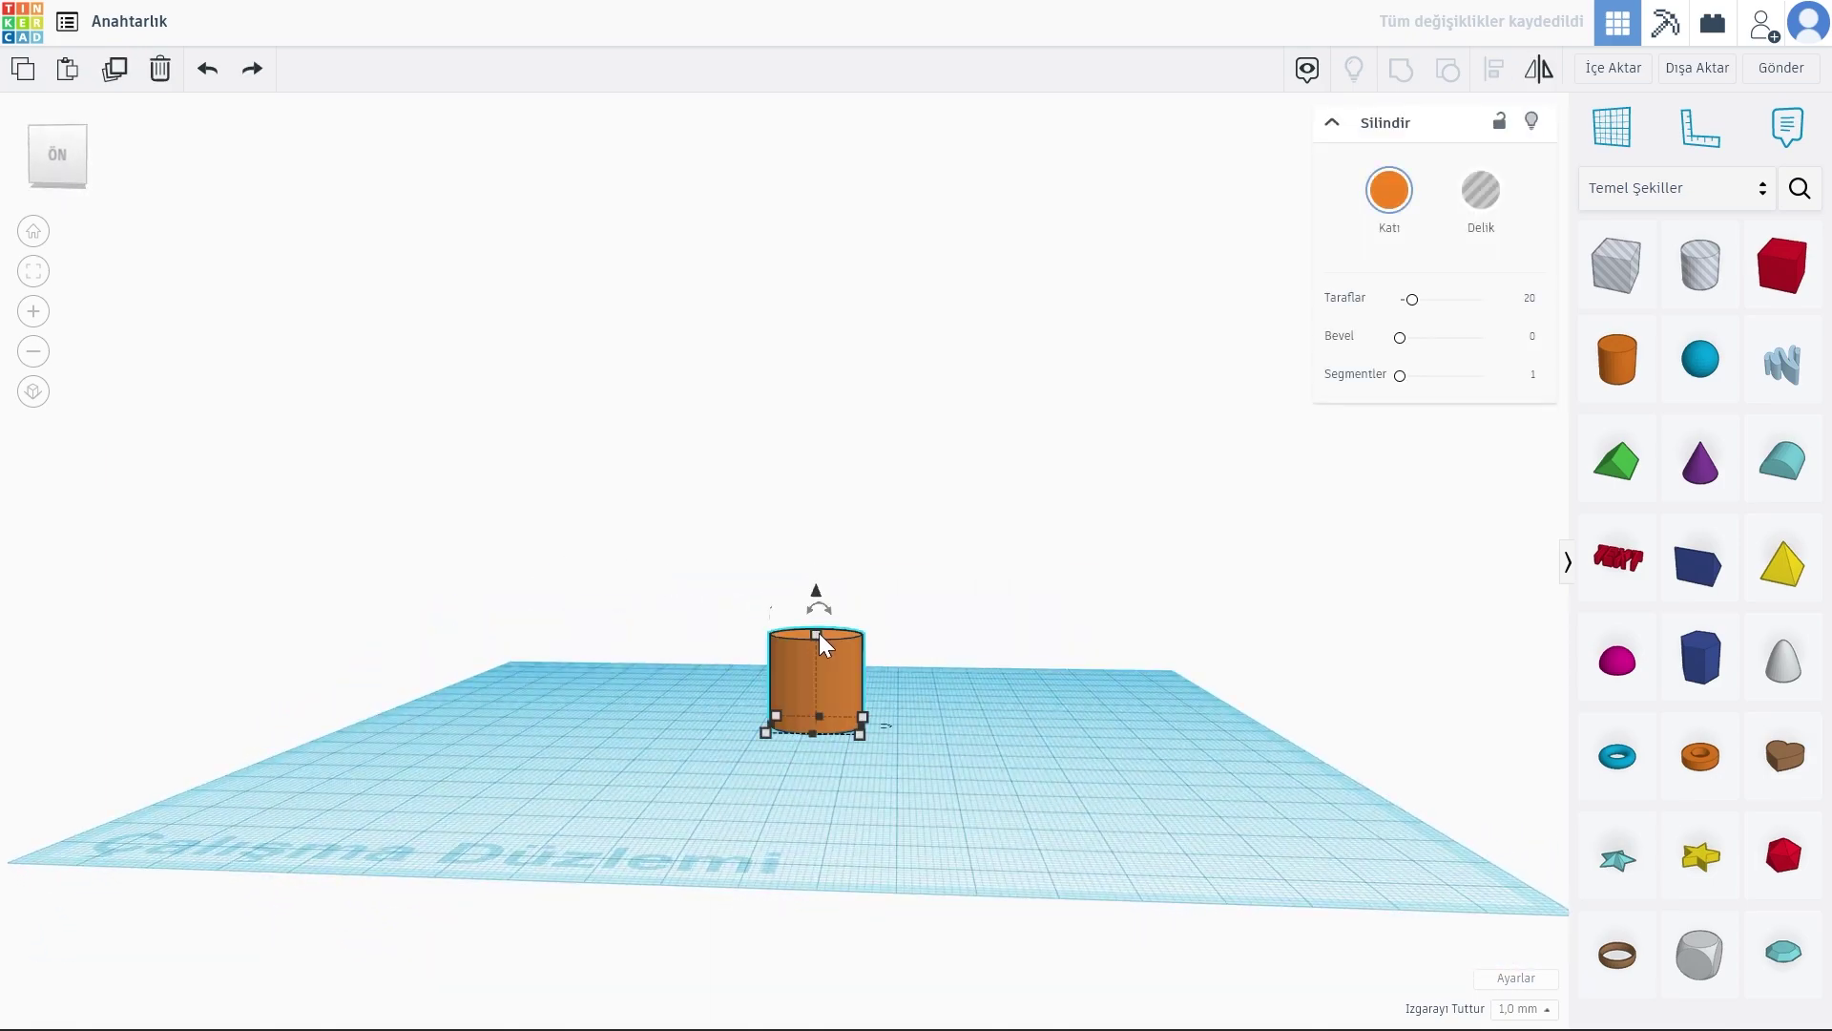
drag(817, 634, 813, 446)
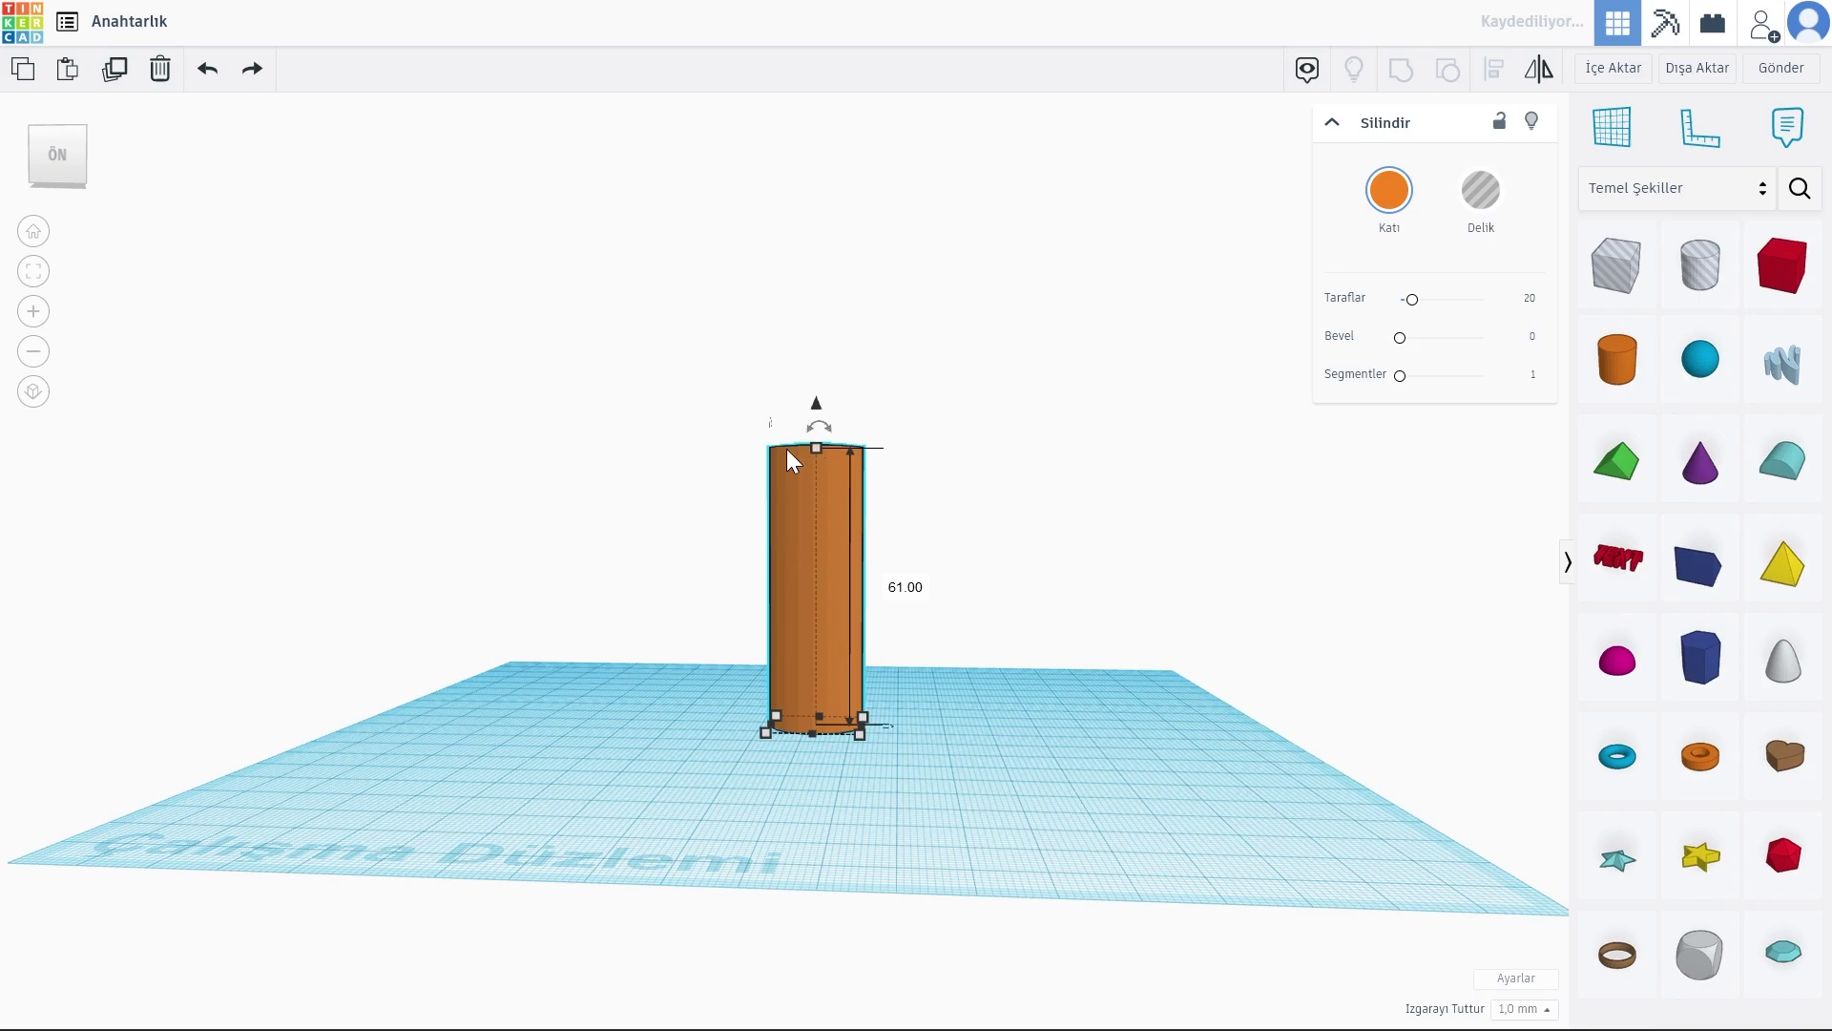
drag(1700, 460, 948, 731)
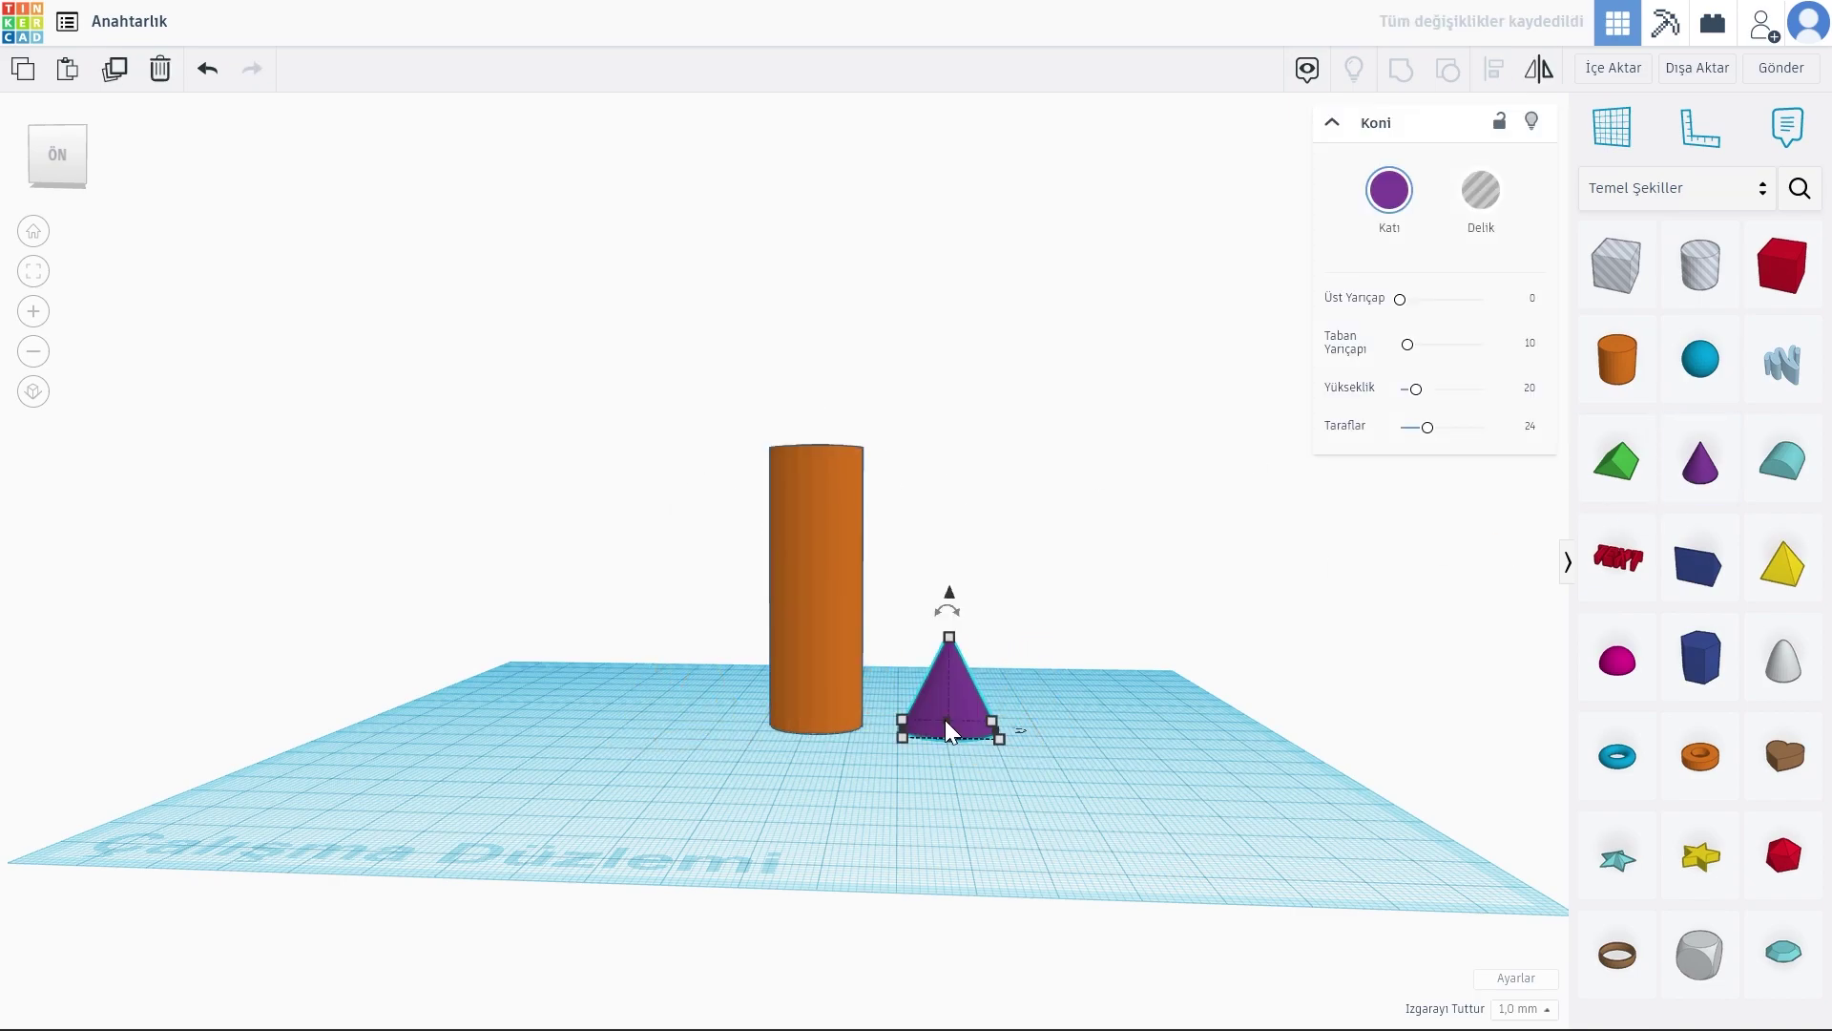
Step: Select the cylinder and cone and centre-align them on the first axis
click(999, 781)
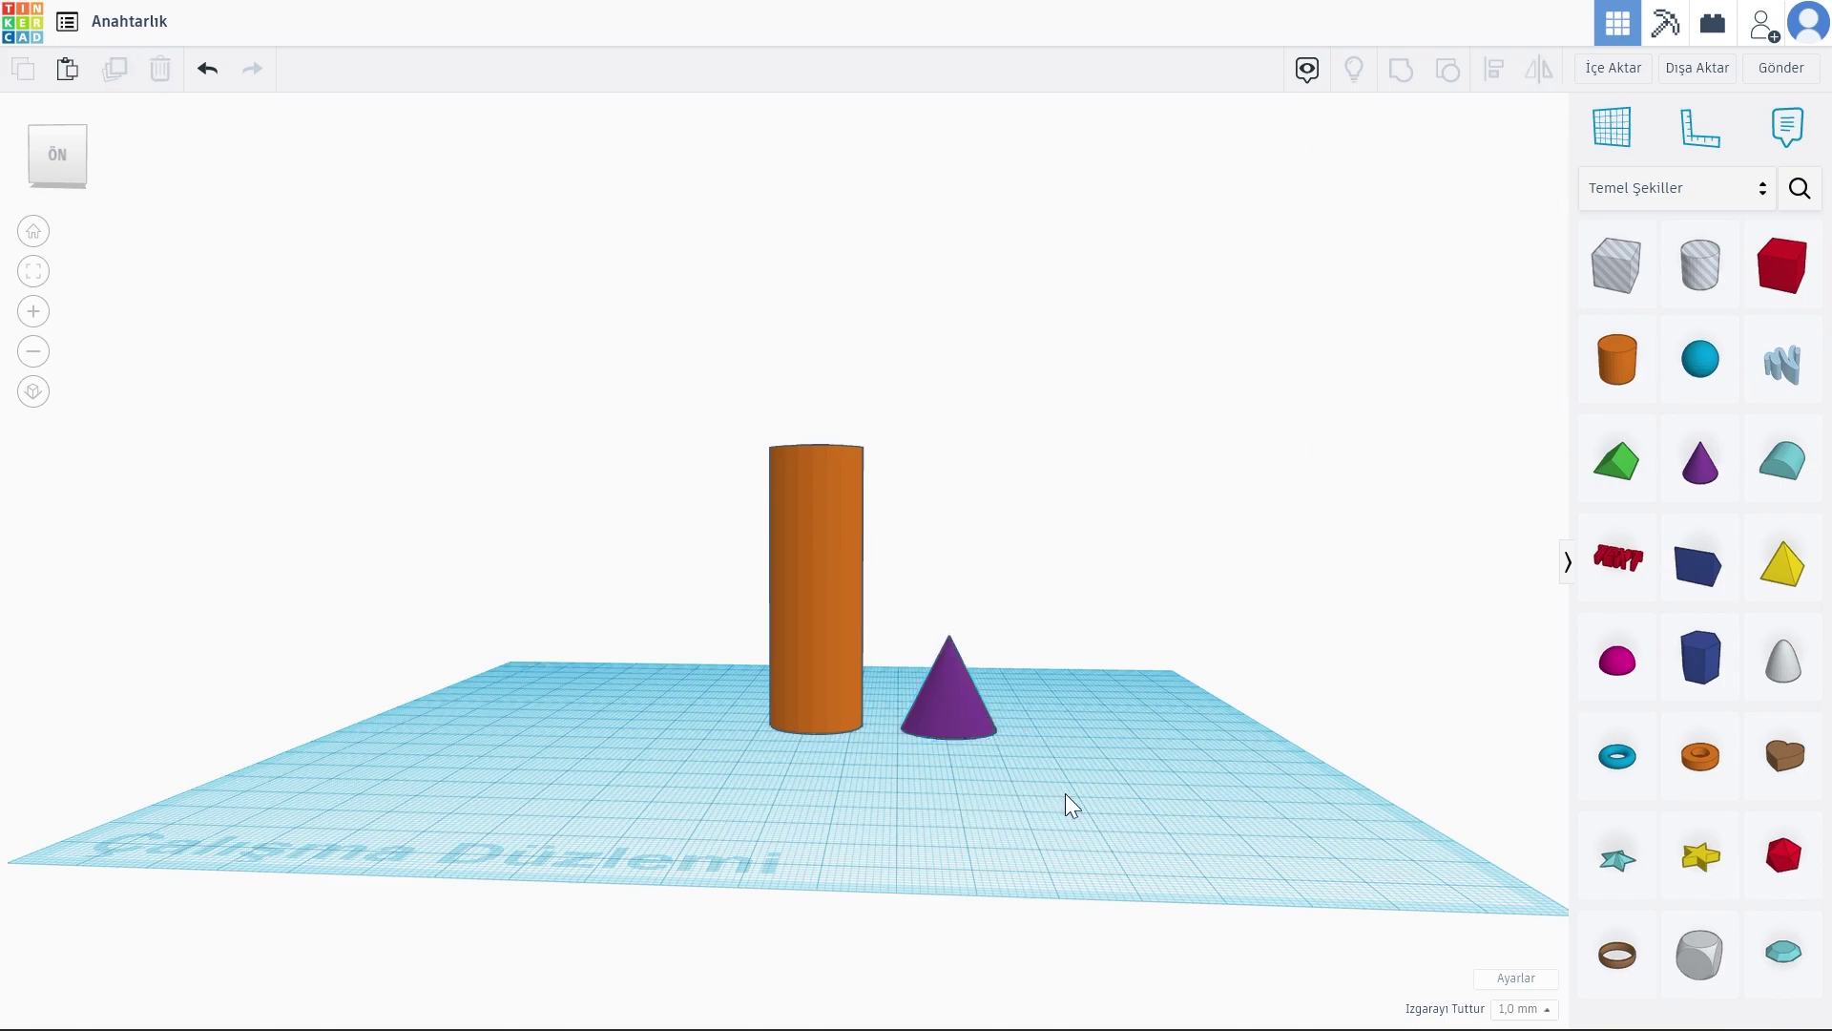
drag(1065, 795, 777, 705)
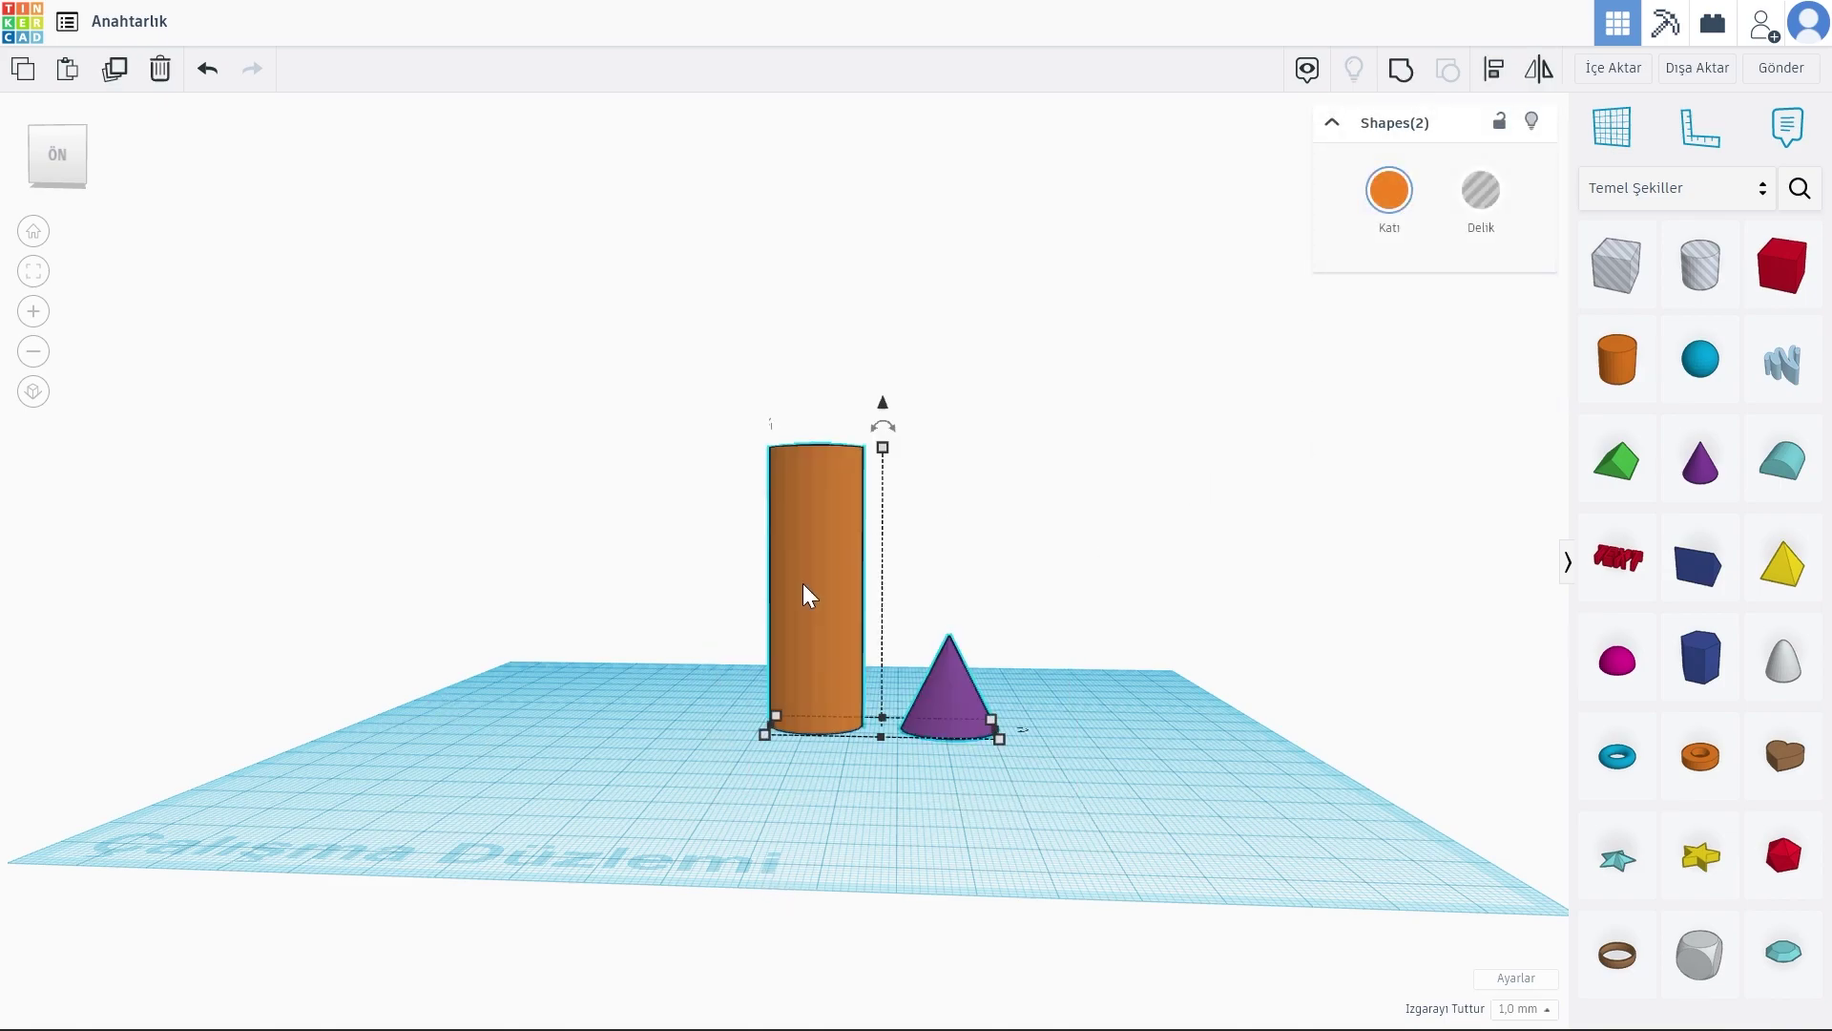
key(l)
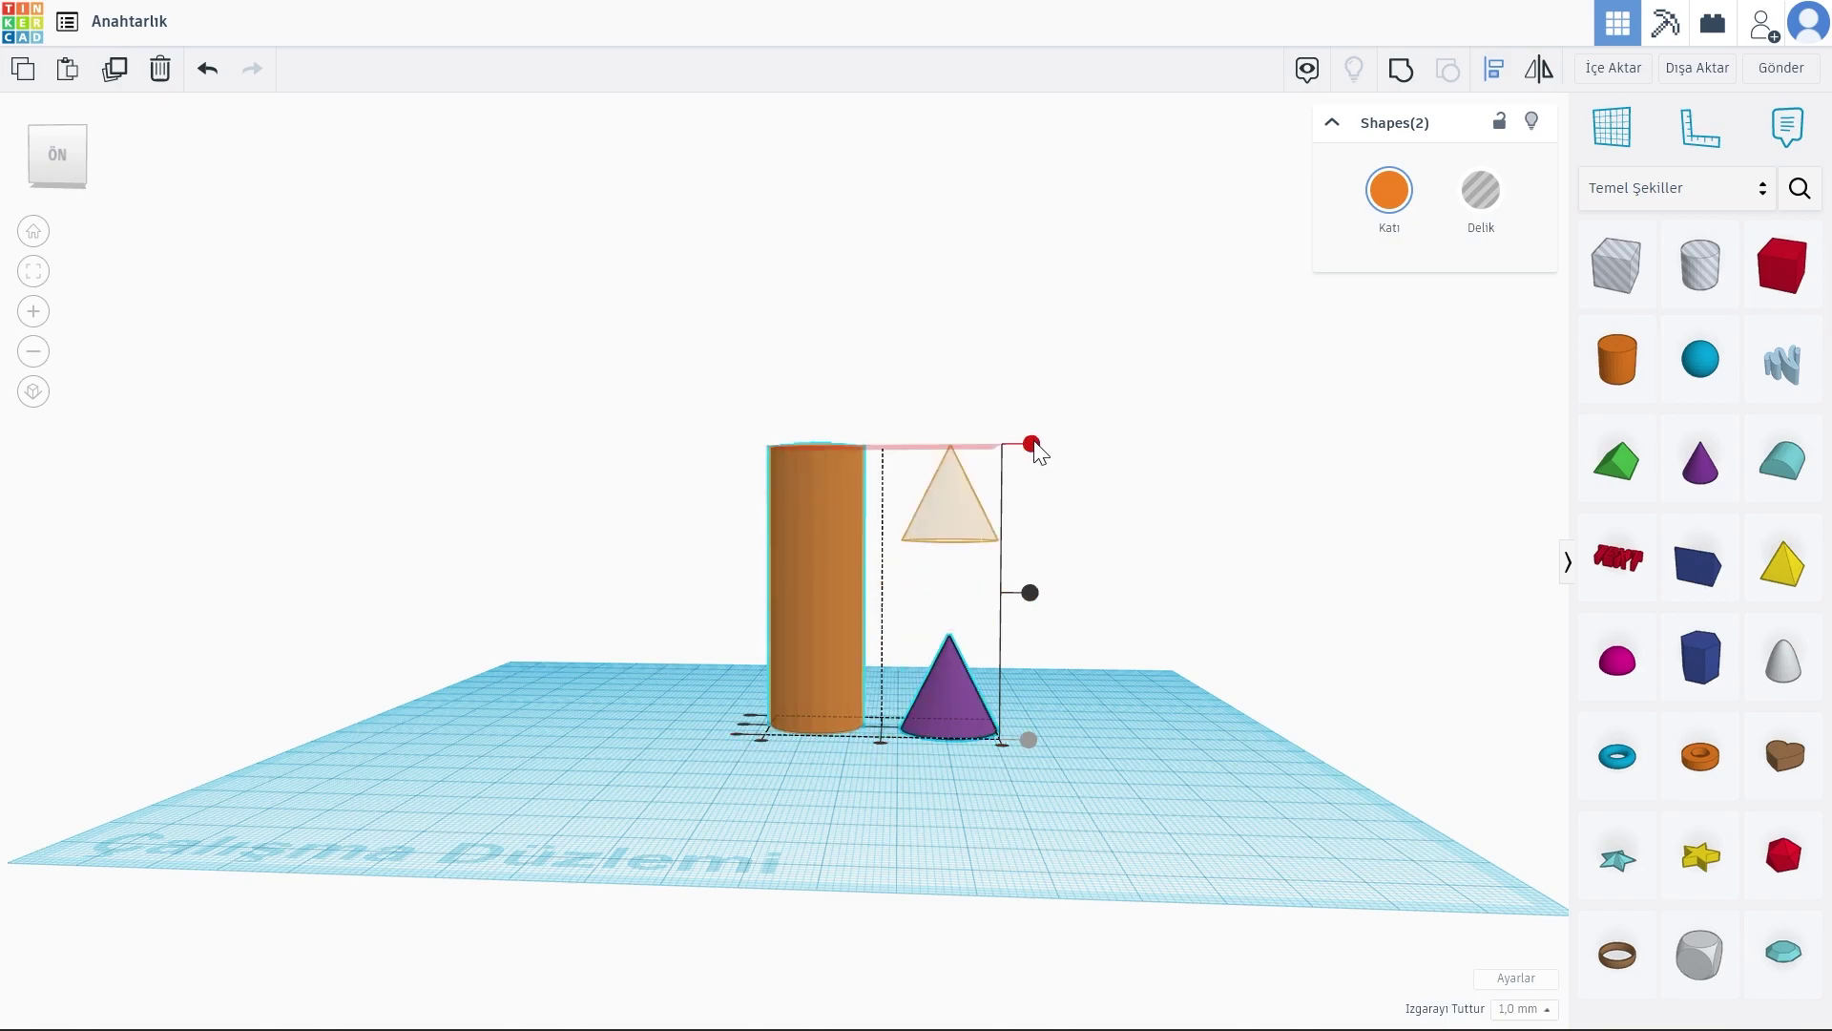
click(881, 743)
Step: Centre the cone under the cylinder on the second axis
mouse_move(882, 745)
right_down()
mouse_move(966, 832)
mouse_move(720, 905)
right_up()
drag(1183, 884, 867, 627)
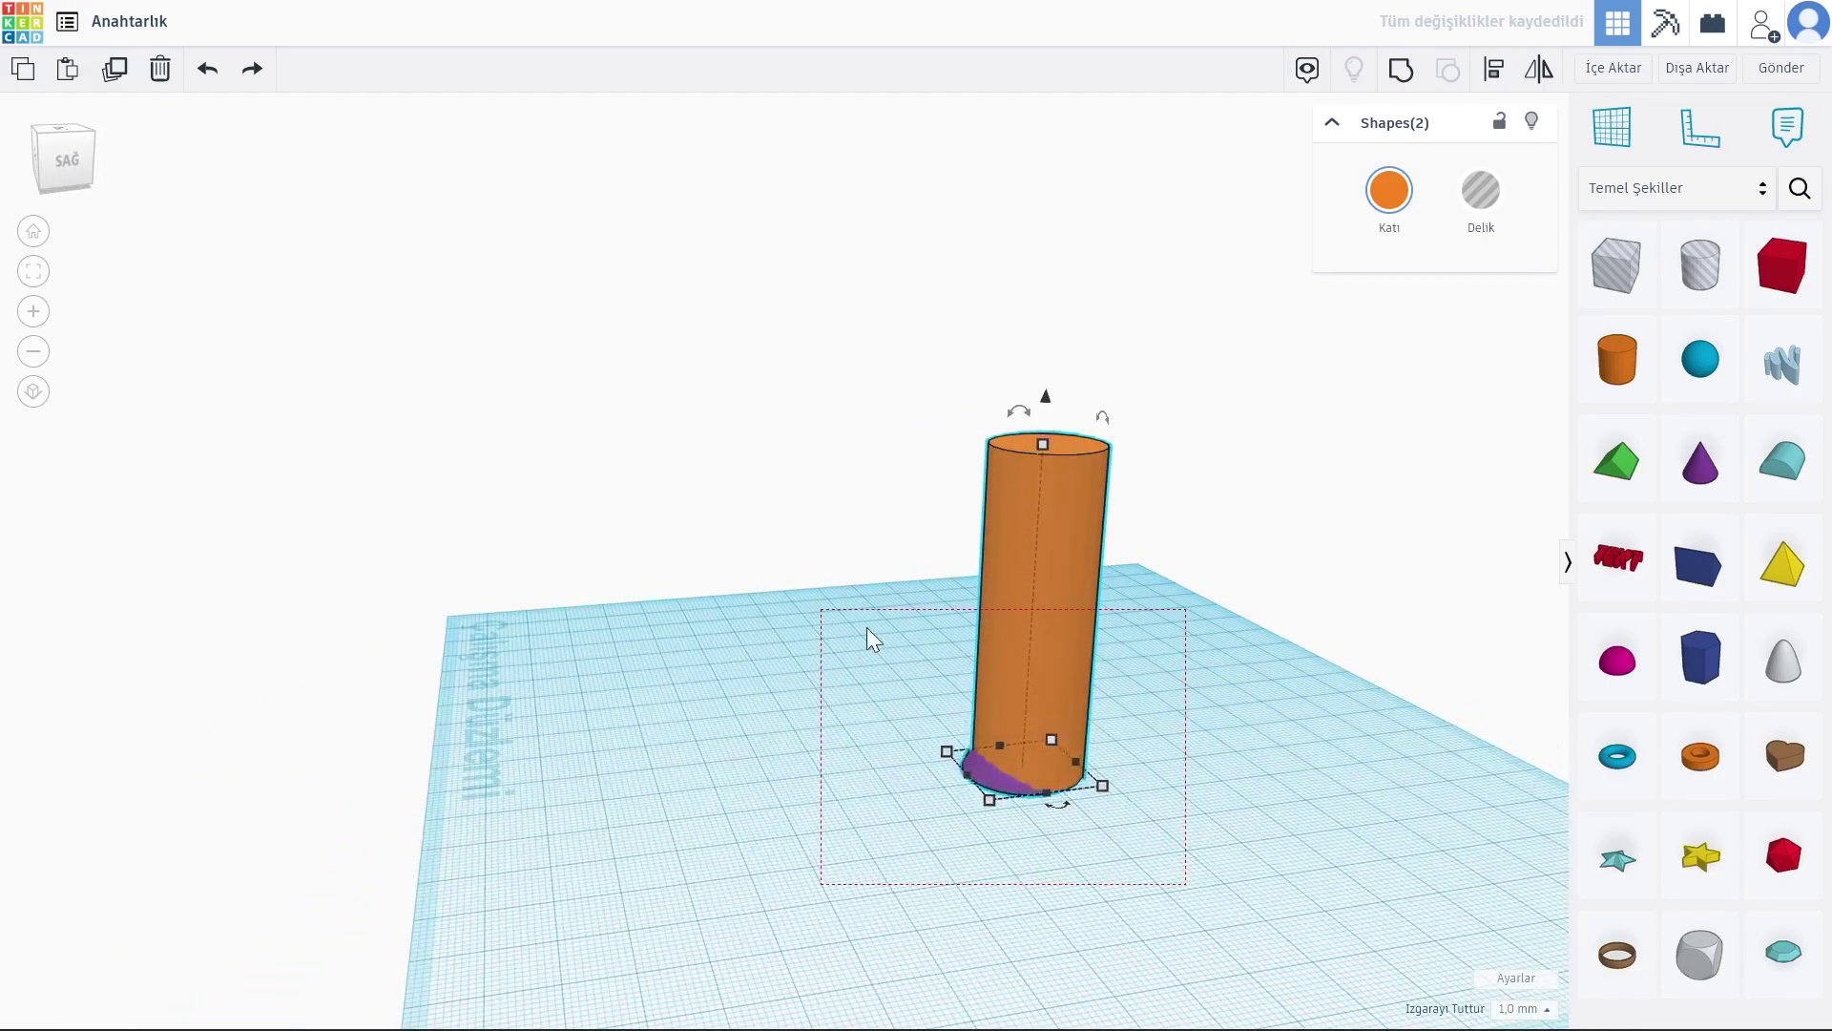
click(1494, 69)
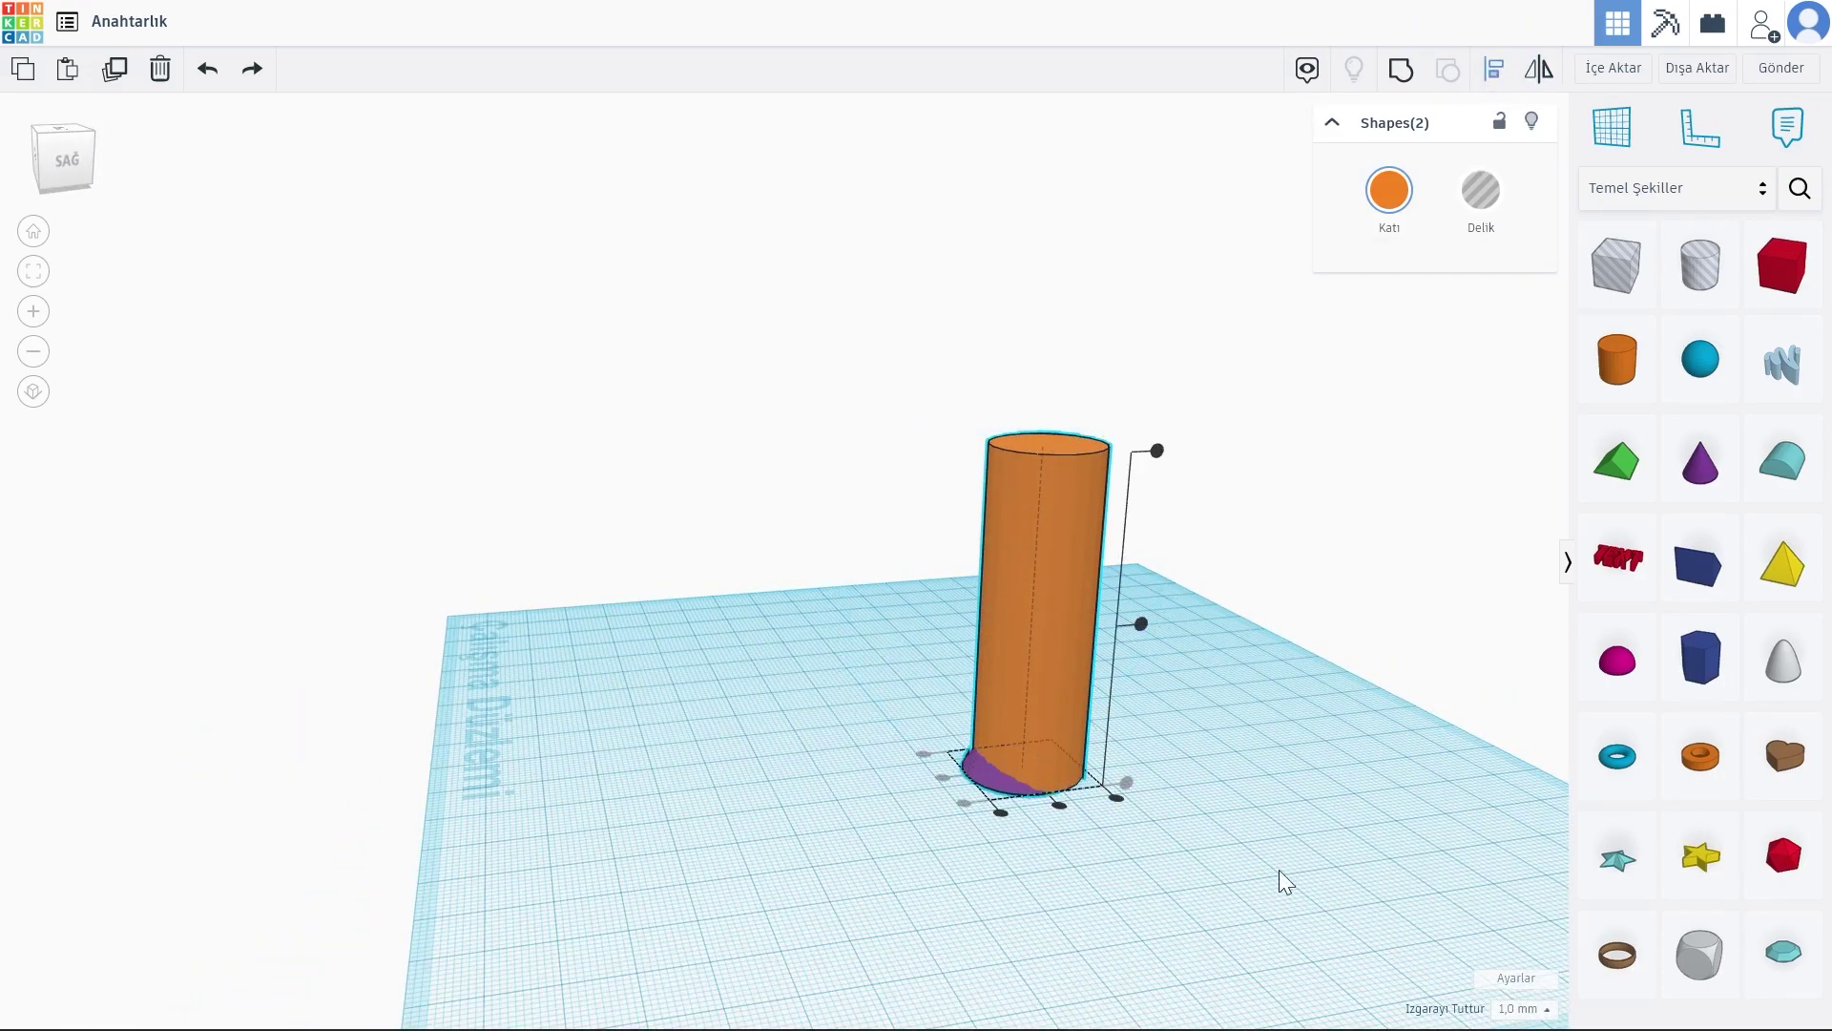
mouse_move(1279, 868)
right_down()
mouse_move(905, 884)
mouse_move(994, 906)
right_up()
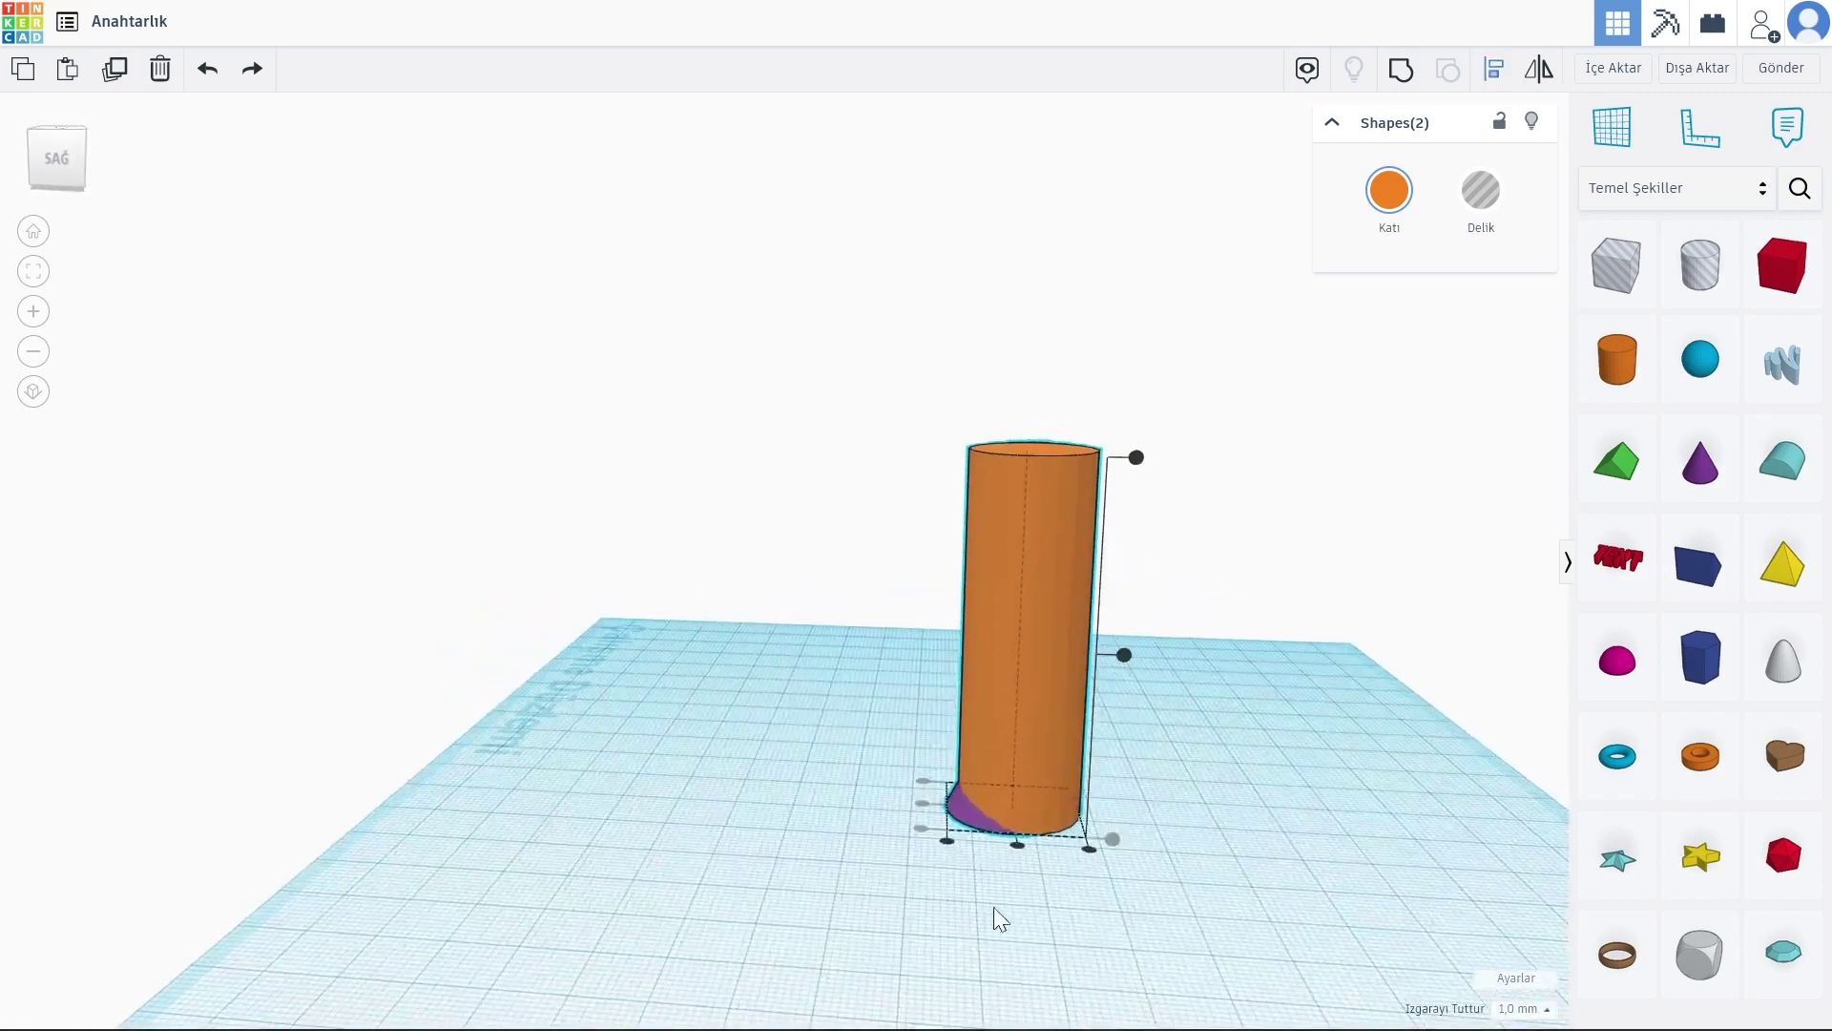
click(1018, 845)
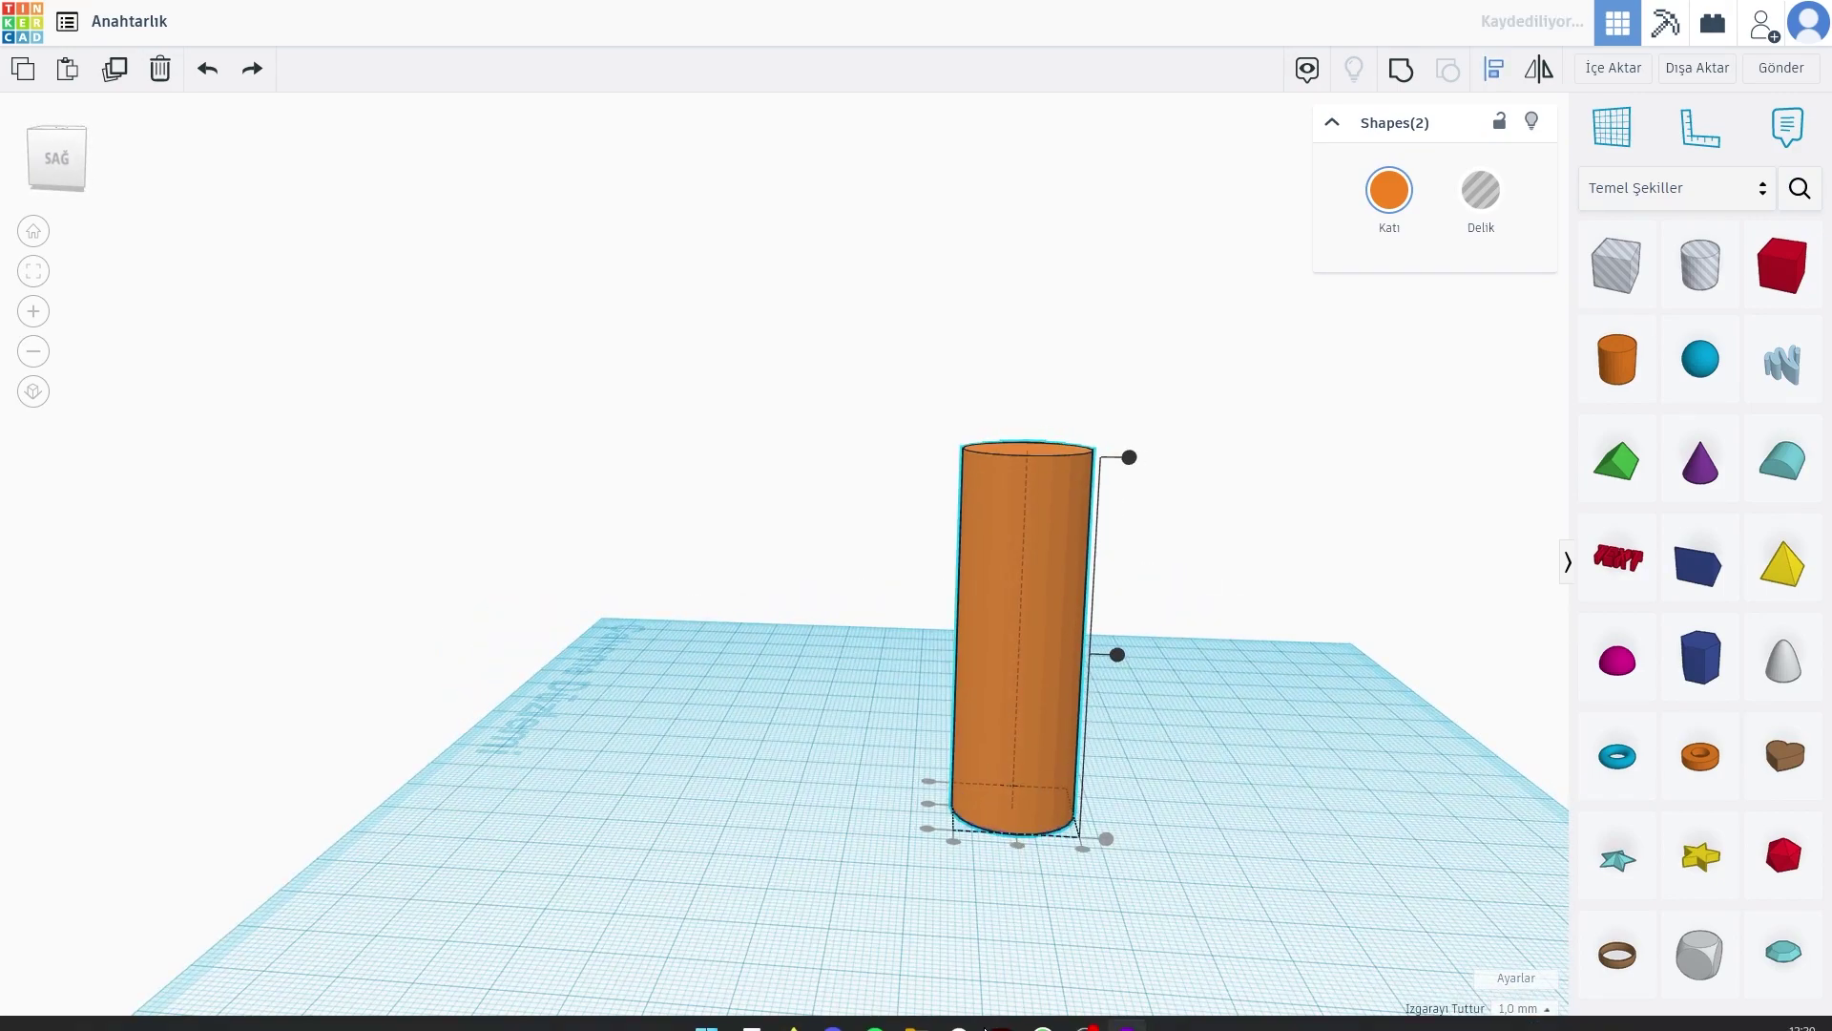
Step: Raise the orange cylinder slightly above the workplane
click(817, 756)
mouse_move(874, 794)
right_down()
mouse_move(918, 857)
mouse_move(1057, 913)
mouse_move(849, 753)
mouse_move(800, 668)
right_up()
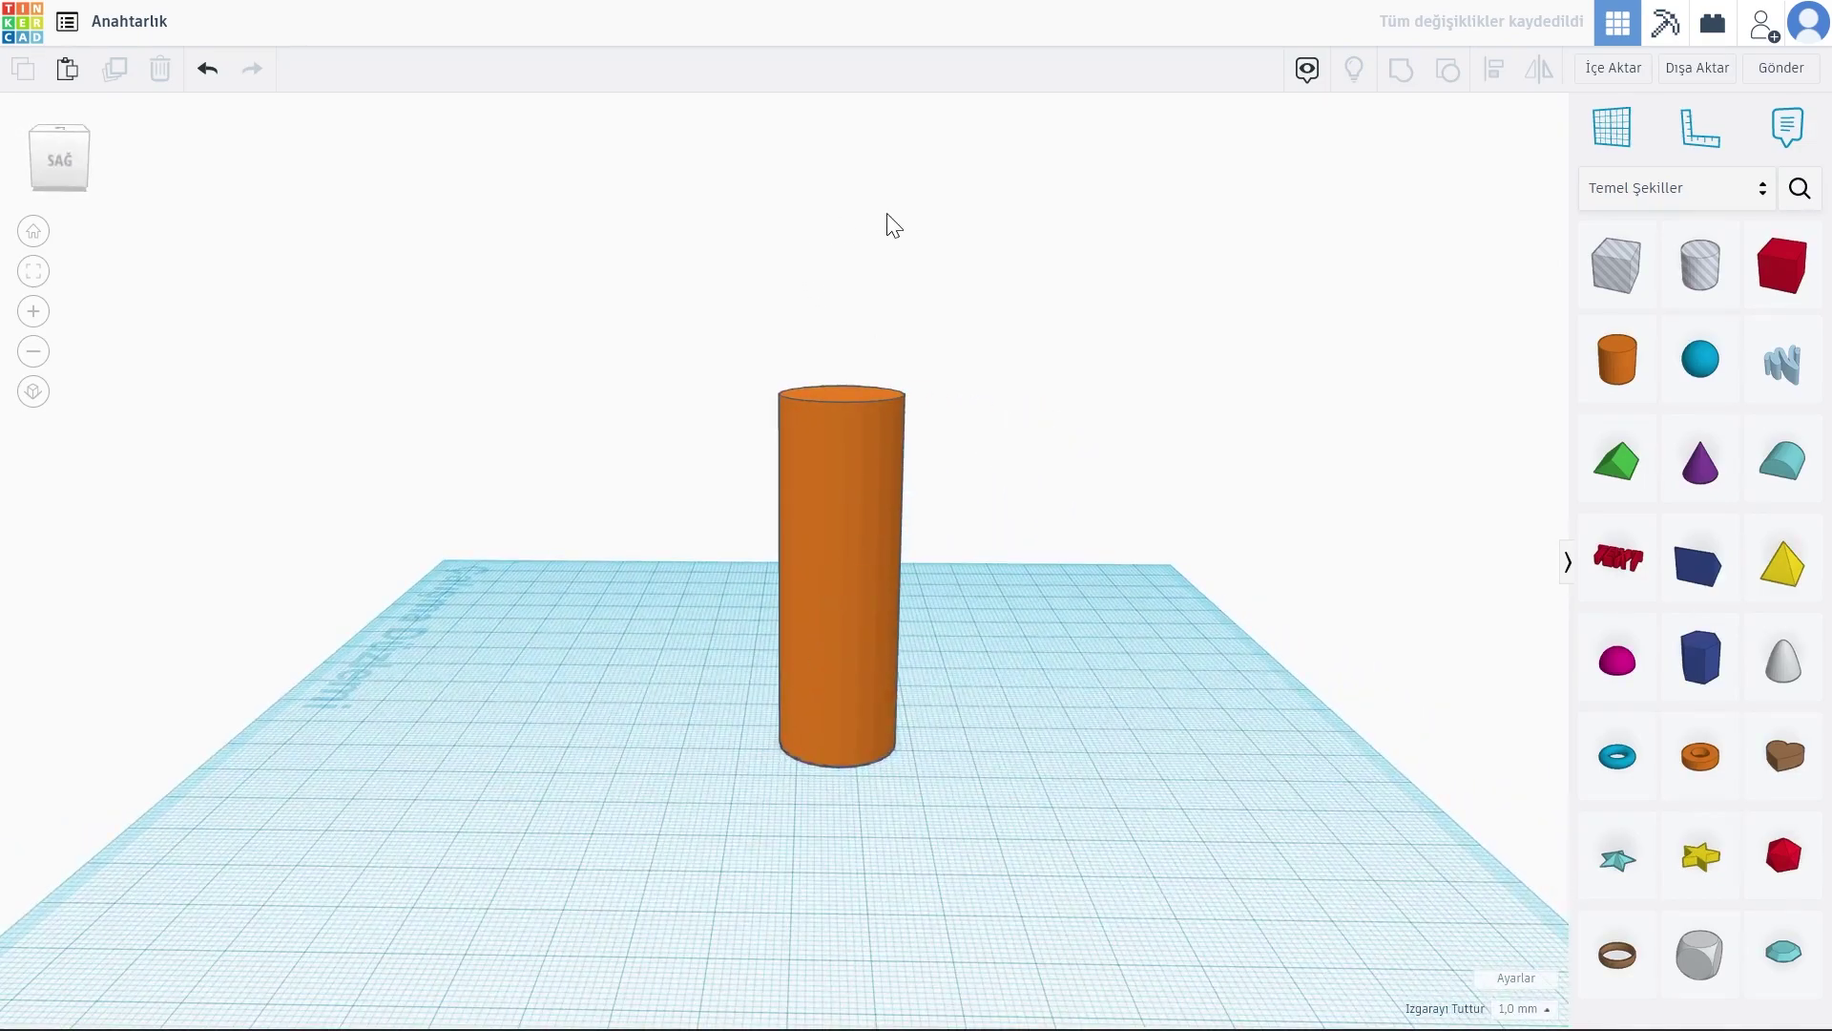
click(816, 712)
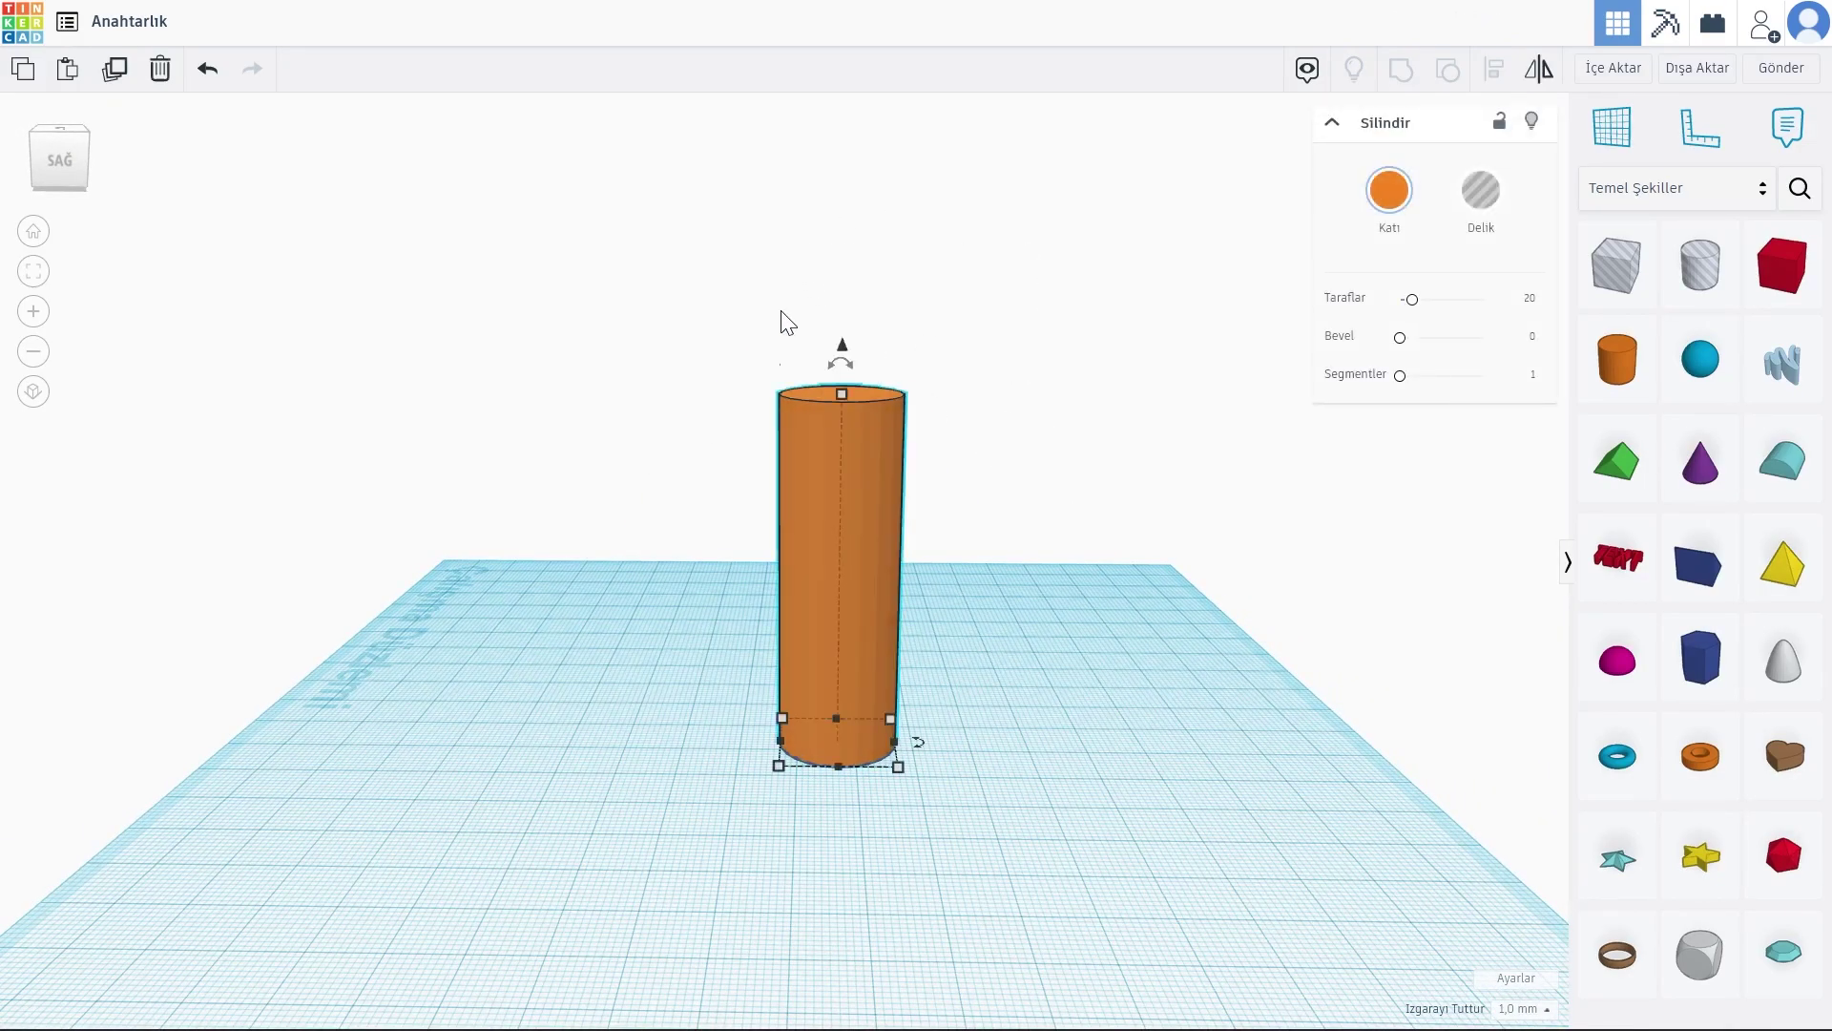
drag(842, 351, 846, 299)
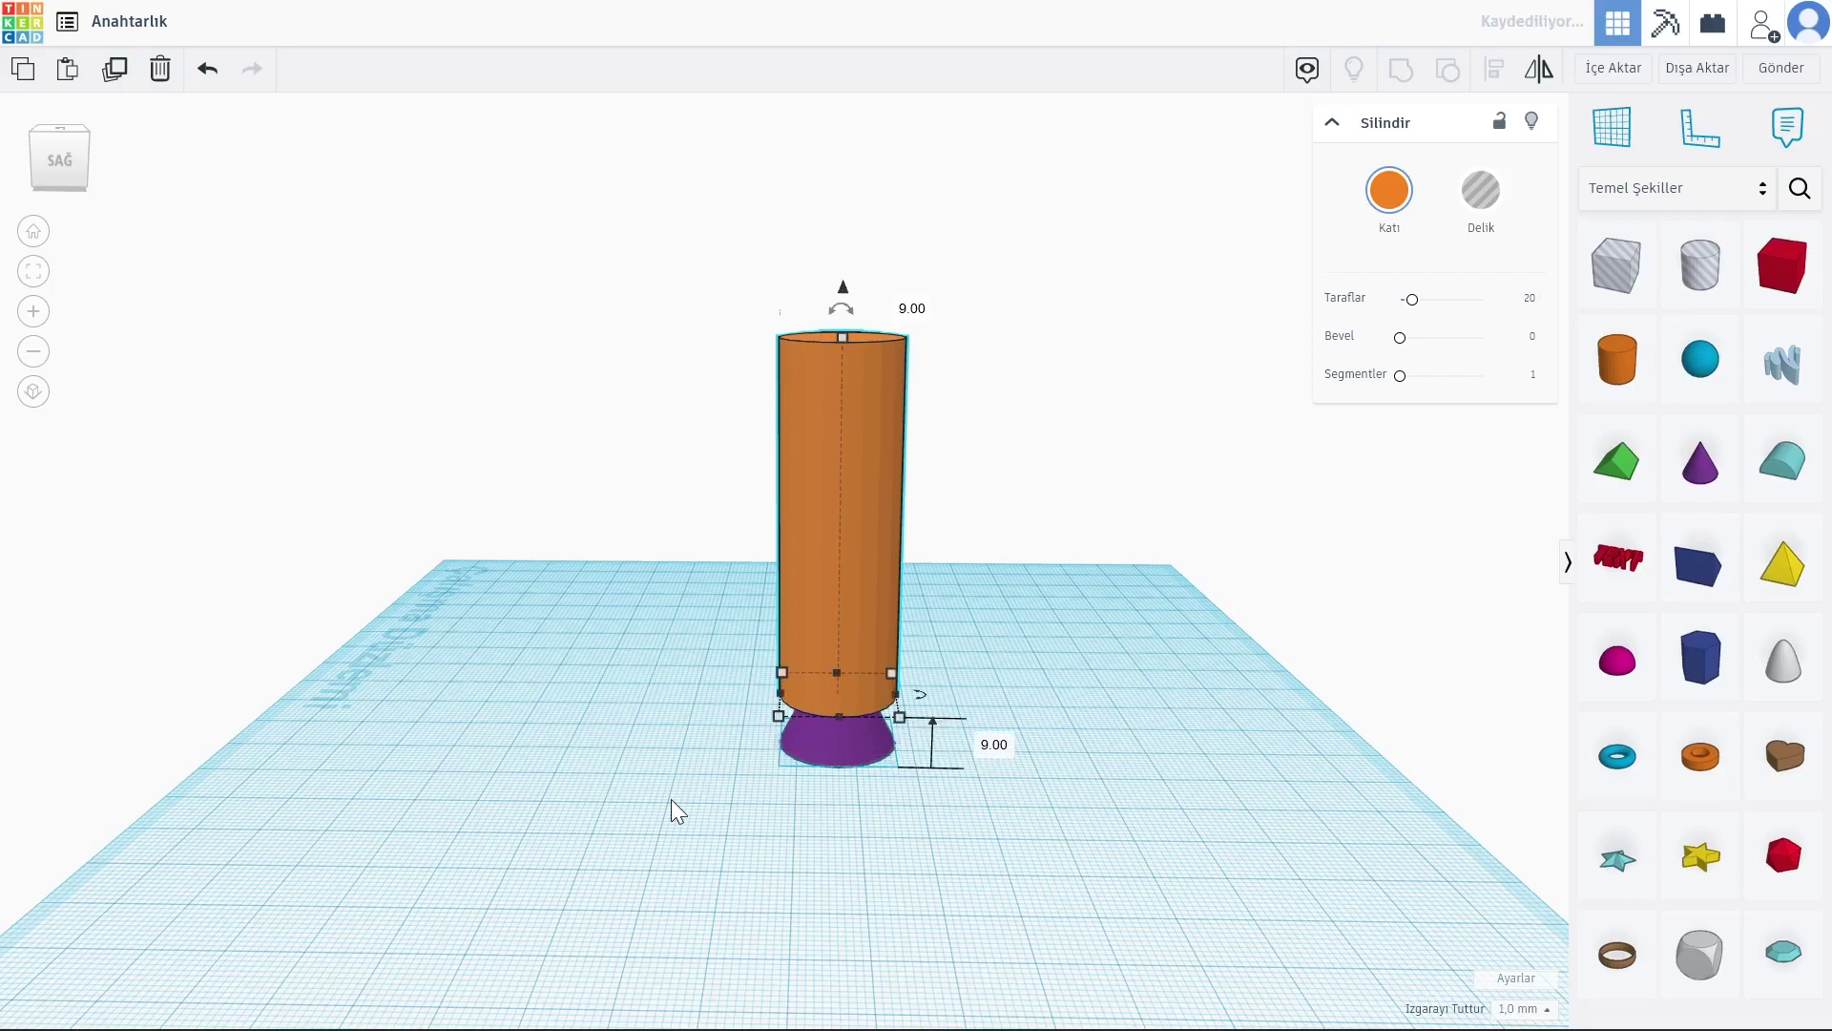
Step: Lift the purple cone onto the cylinder's top as its pointed tip
click(853, 748)
drag(841, 594, 830, 161)
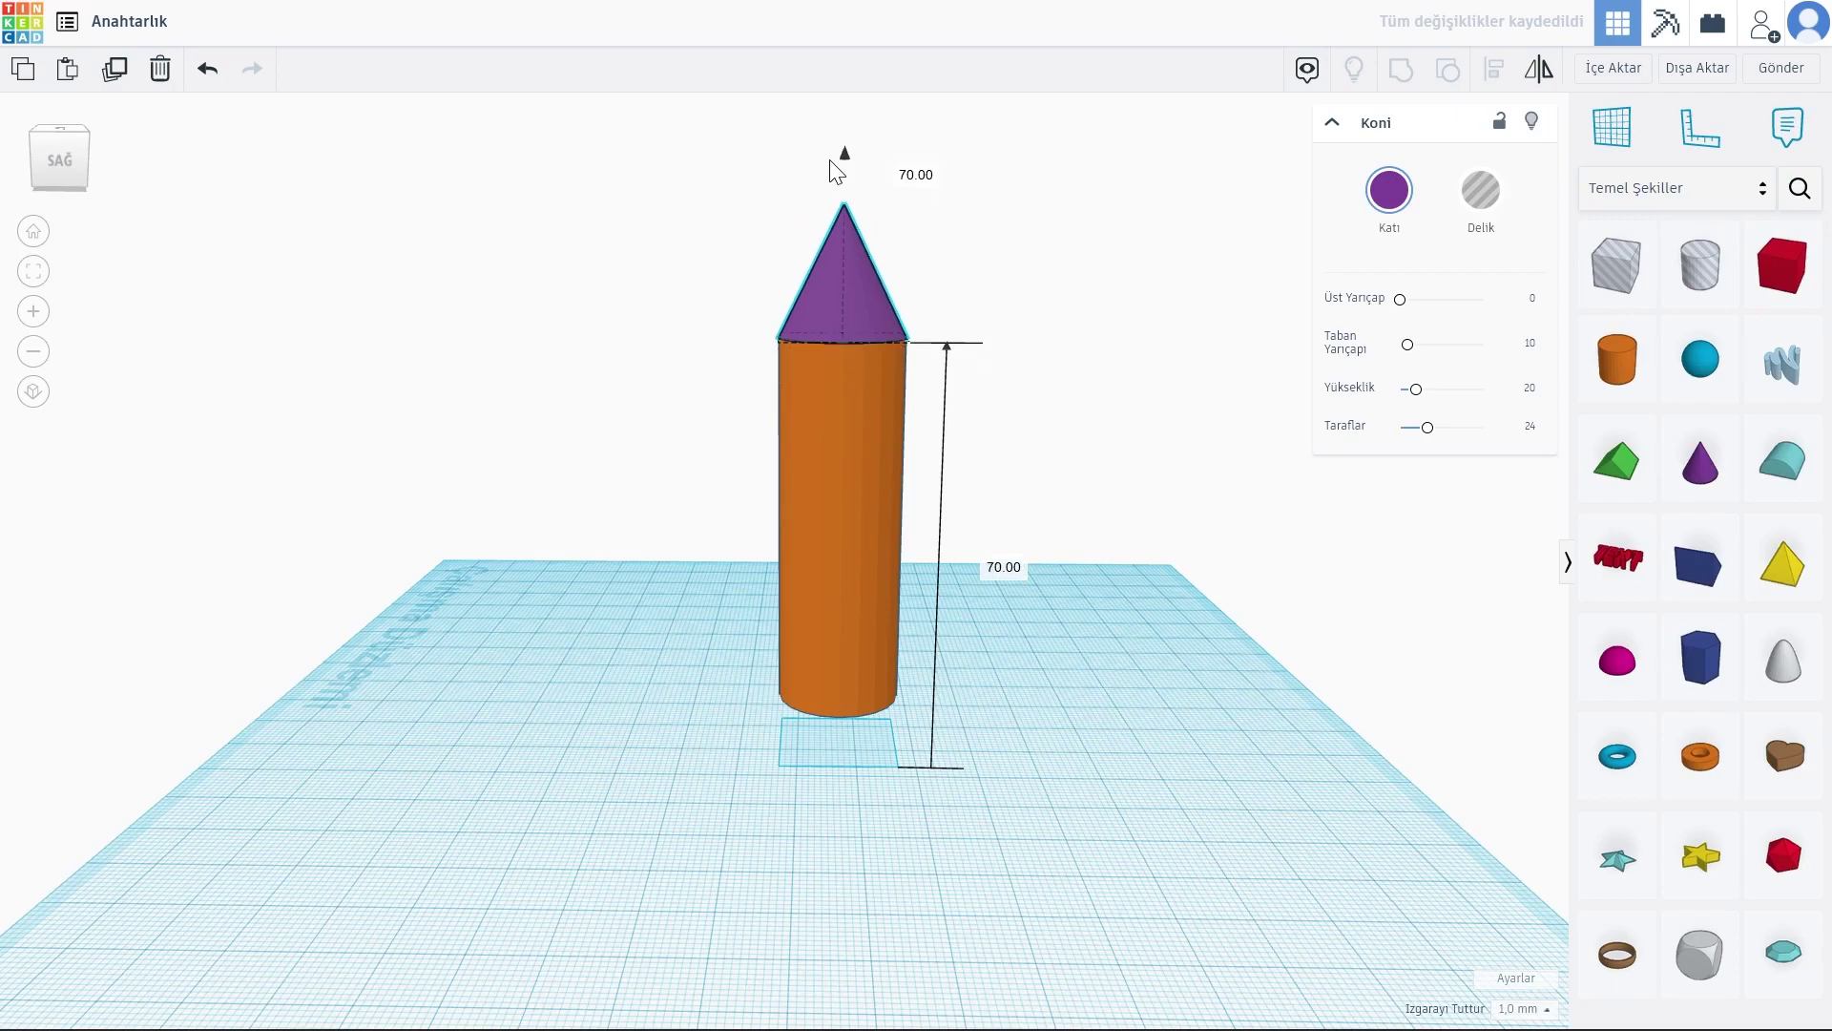
right_drag(837, 172, 1038, 754)
click(1038, 754)
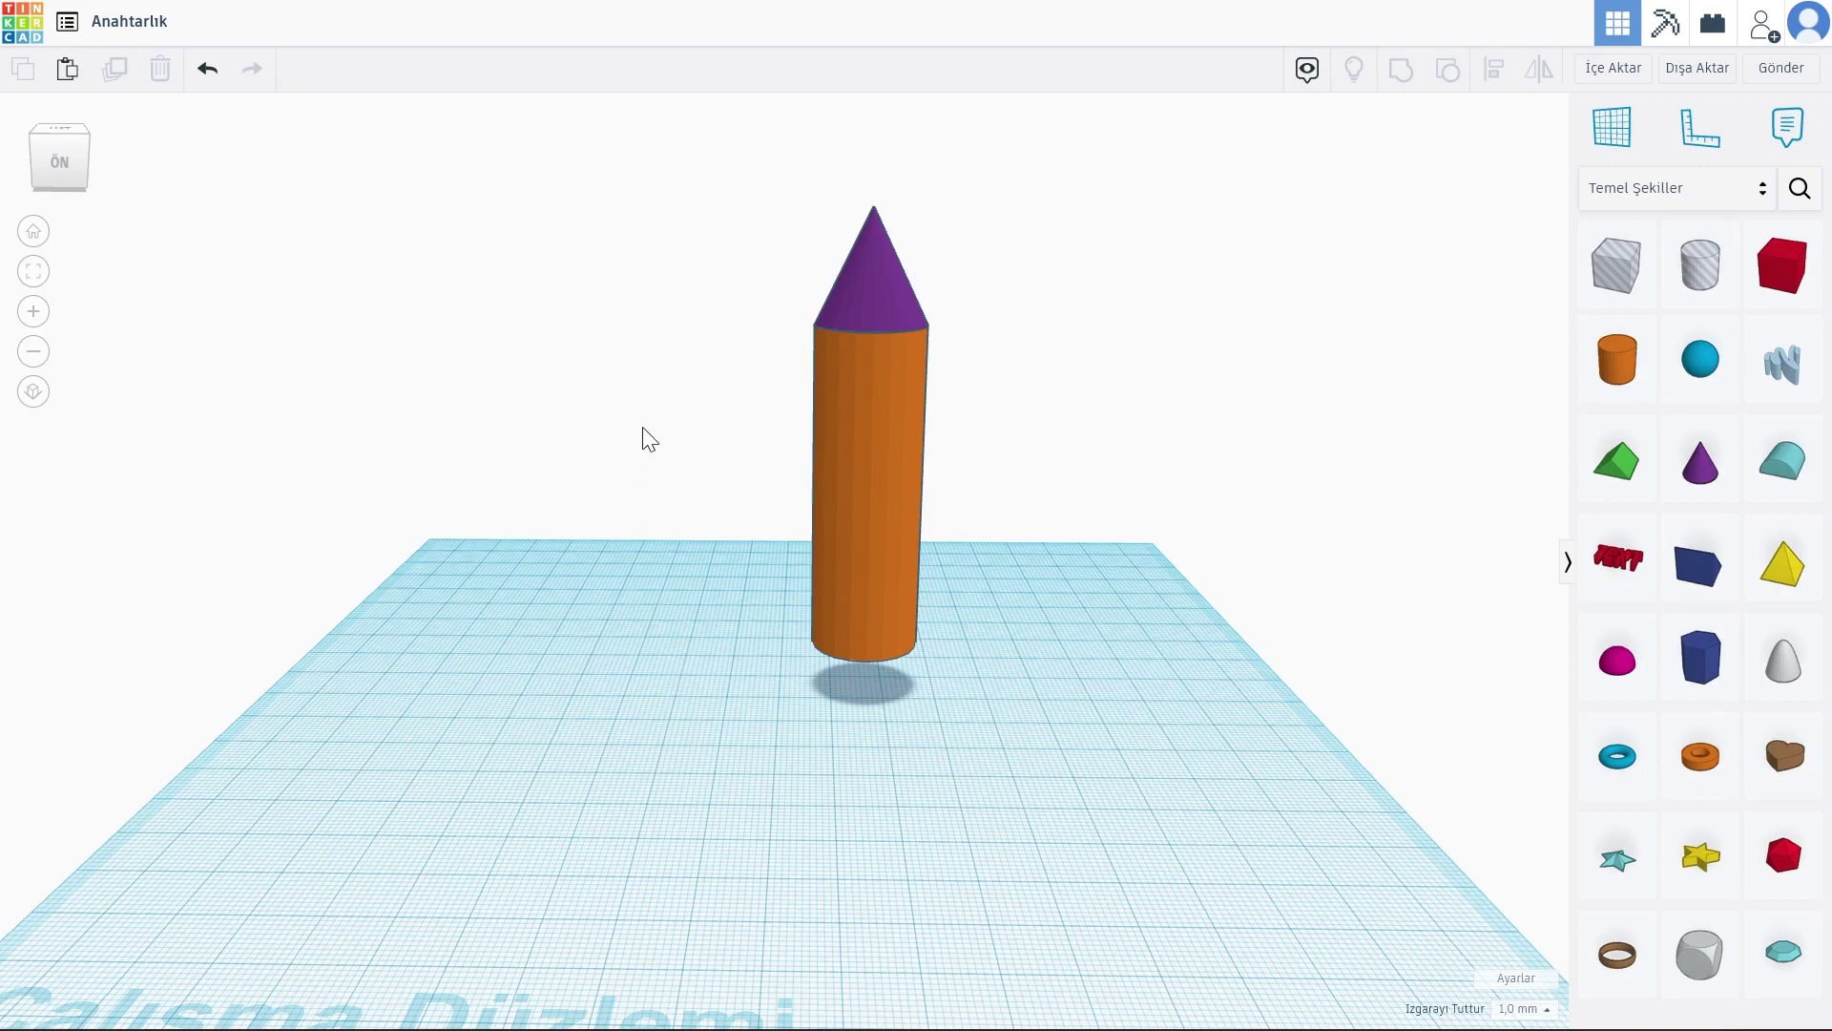
Step: Rotate the cylinder and cone together 90° so they lie horizontally, tip pointing right
drag(508, 154, 1067, 613)
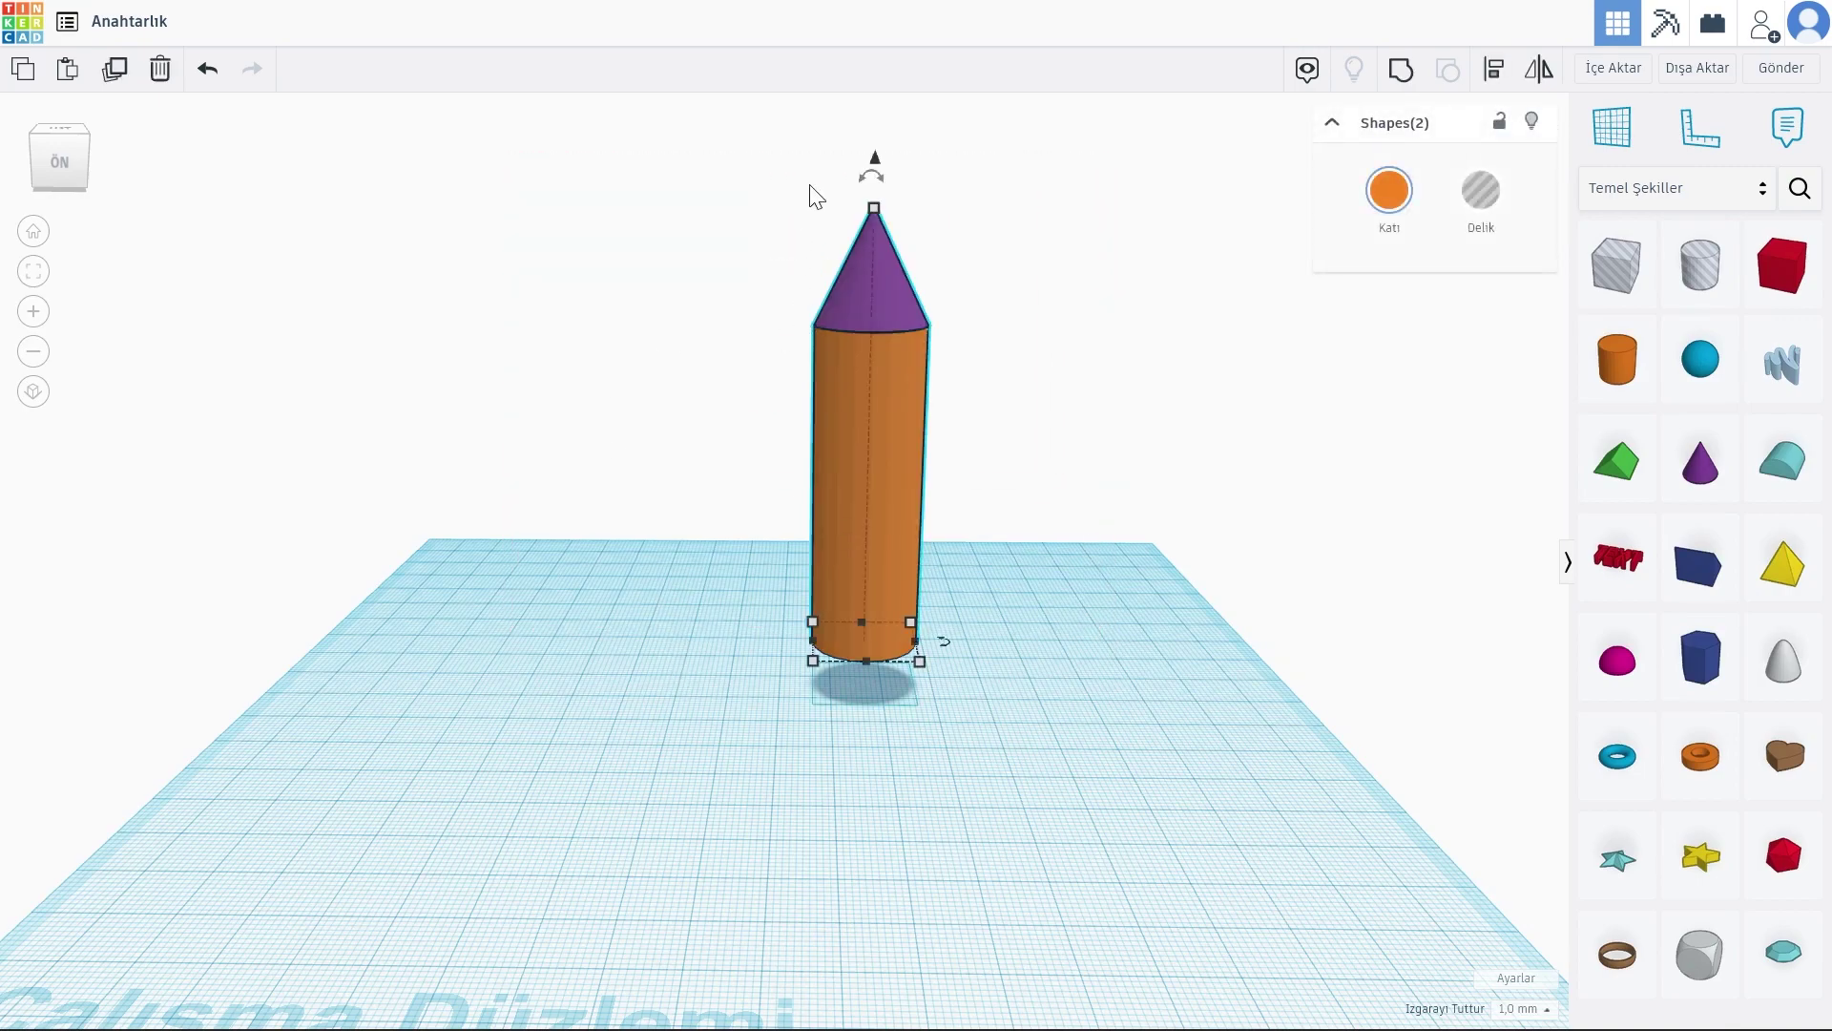
click(687, 179)
drag(673, 149, 1134, 802)
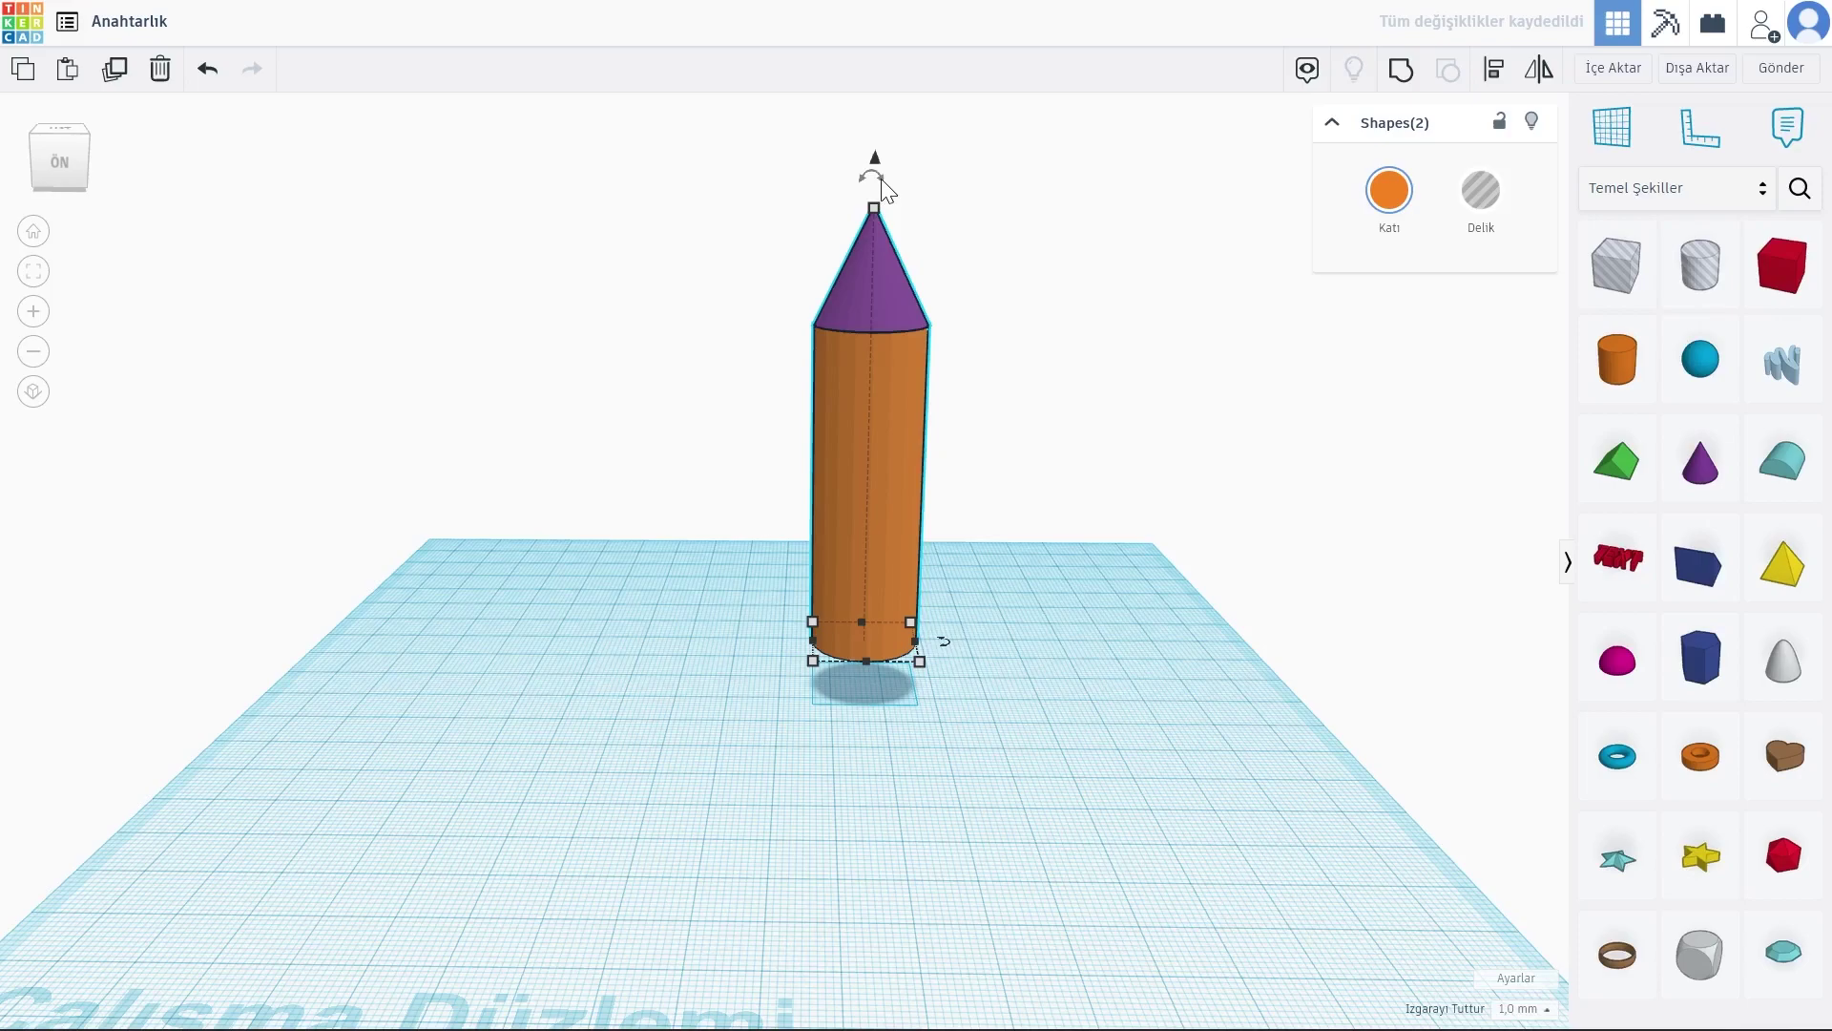
mouse_move(880, 181)
mouse_down()
mouse_move(1094, 324)
mouse_move(924, 172)
mouse_move(1084, 360)
mouse_move(857, 183)
mouse_move(1063, 258)
mouse_move(1127, 442)
mouse_move(617, 327)
mouse_move(1125, 490)
mouse_move(1107, 426)
mouse_up()
click(566, 557)
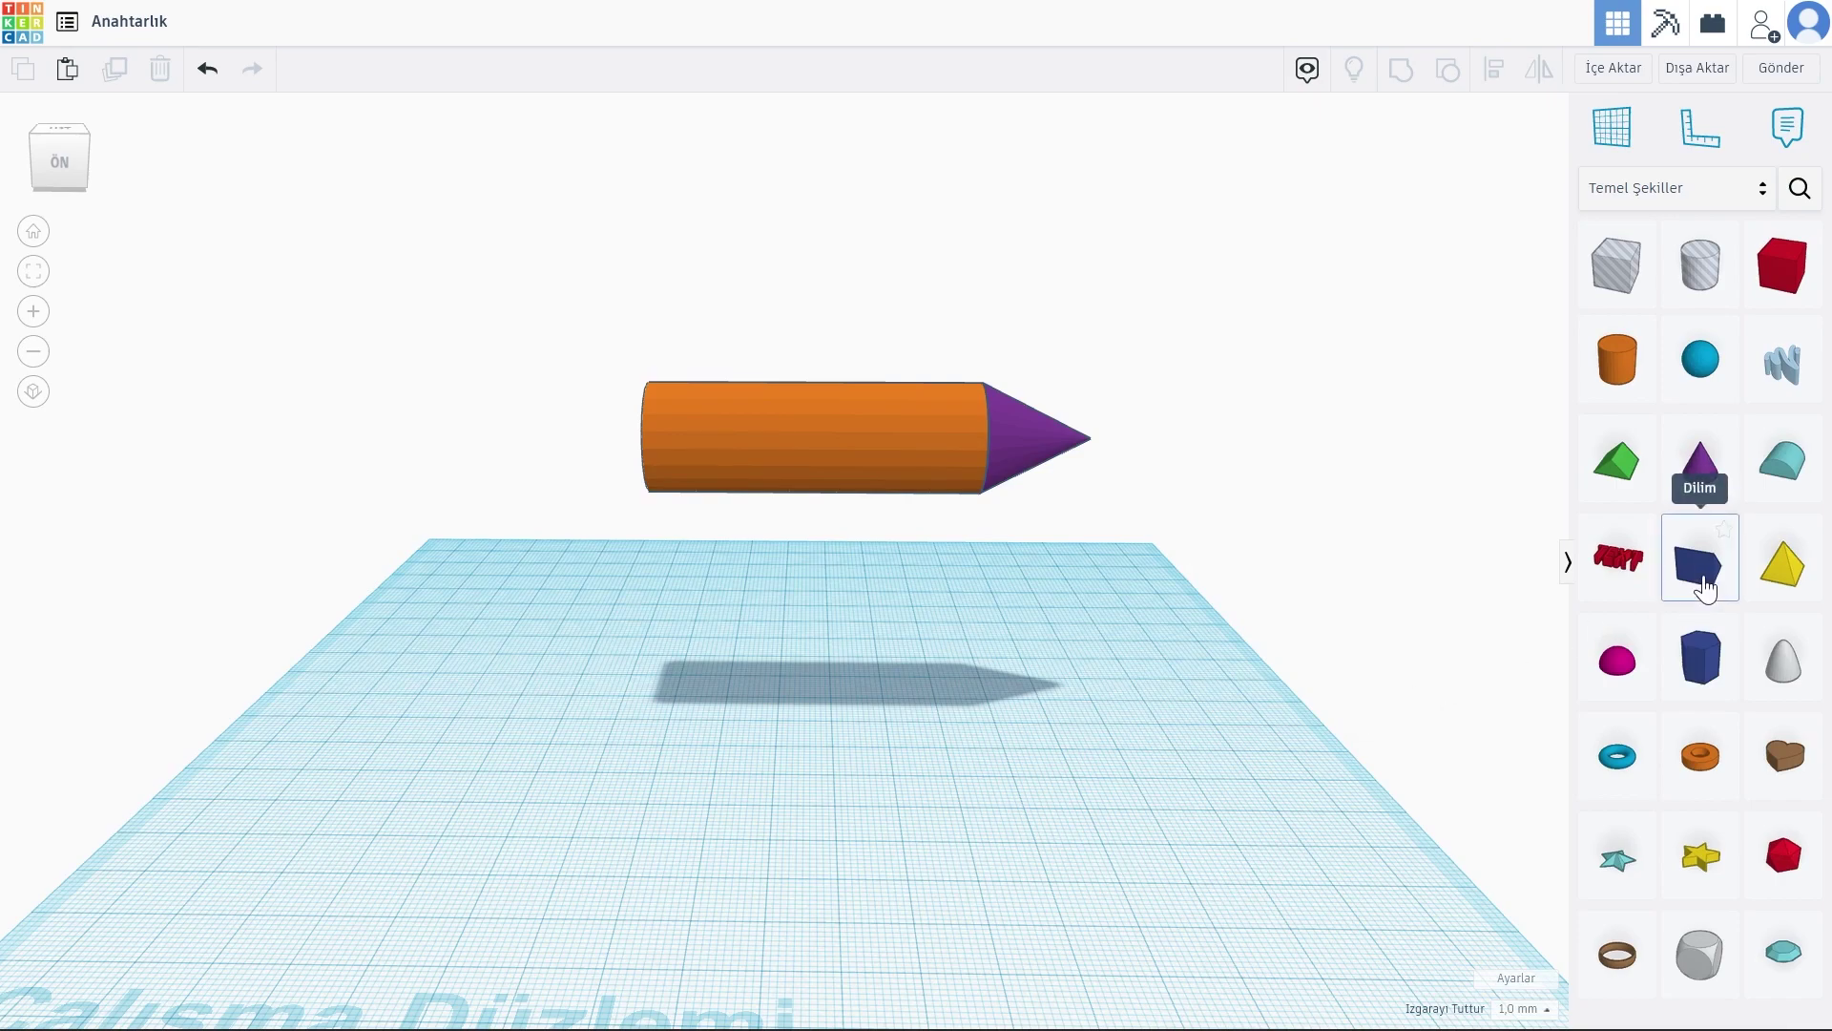
Step: Add a blue wedge and narrow it into a thin triangle
drag(1705, 584, 668, 749)
right_drag(658, 745, 506, 770)
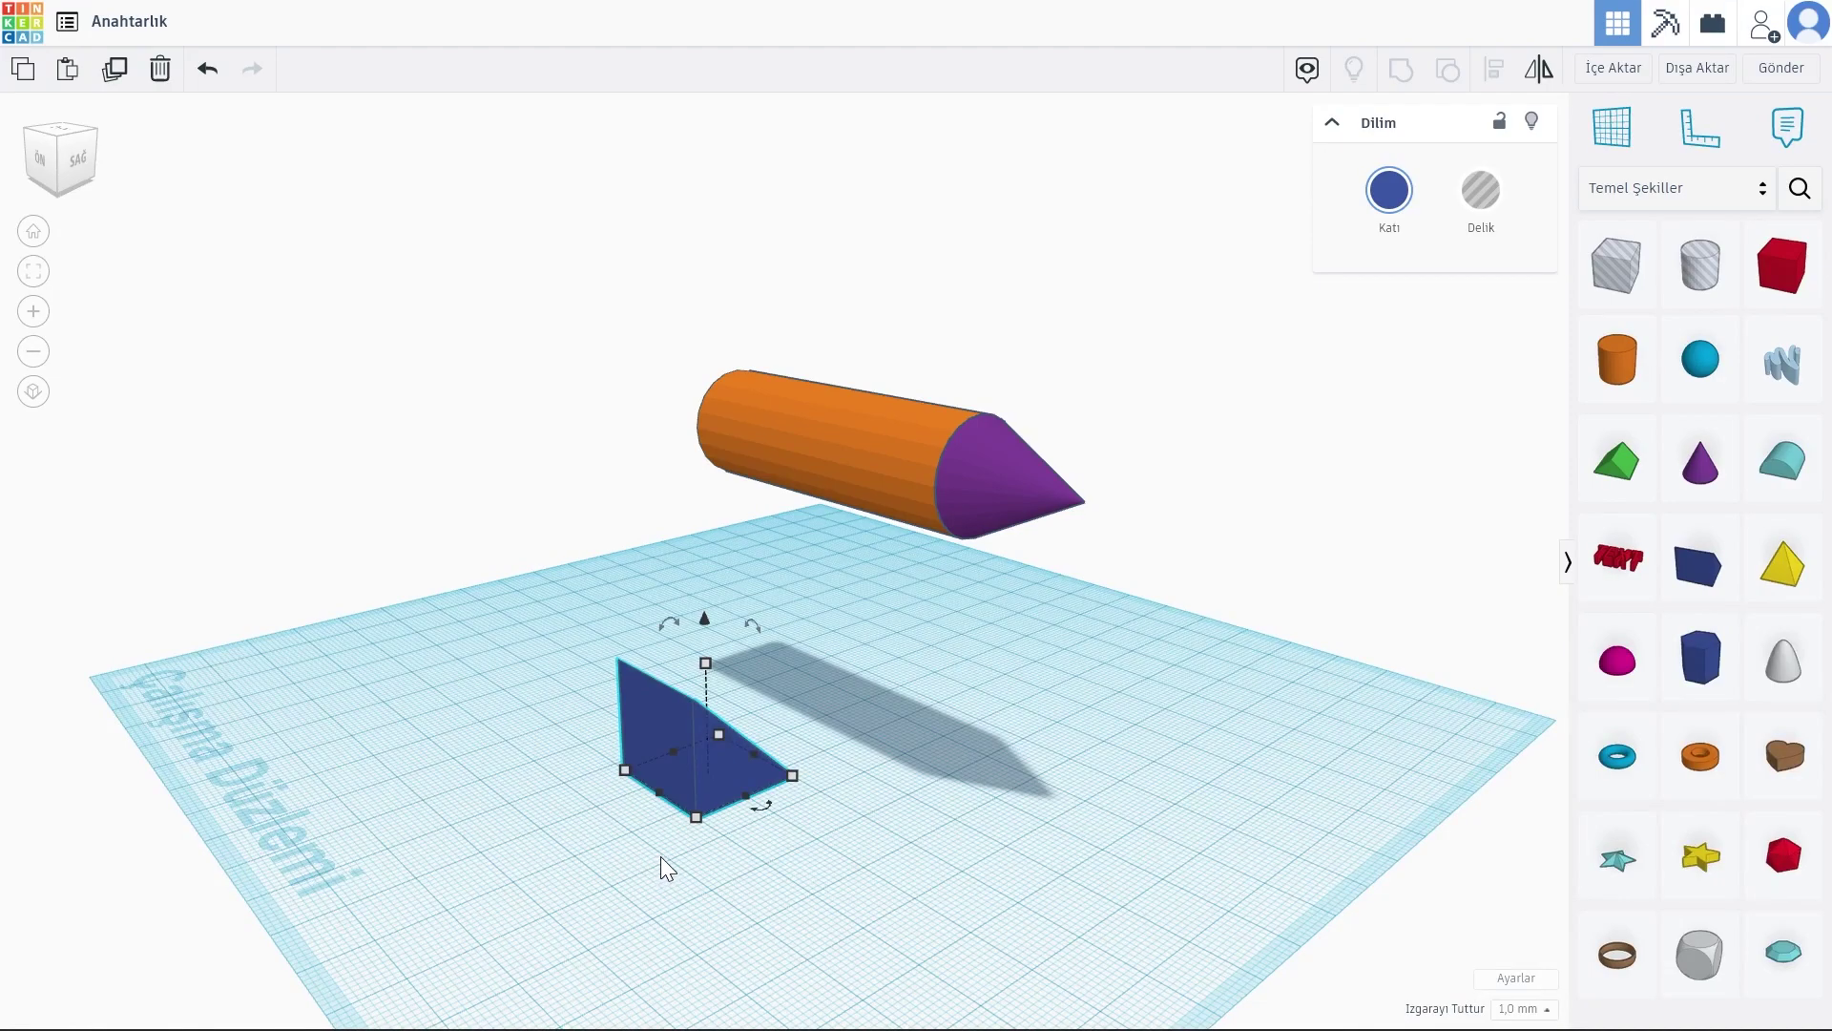
drag(743, 793, 655, 759)
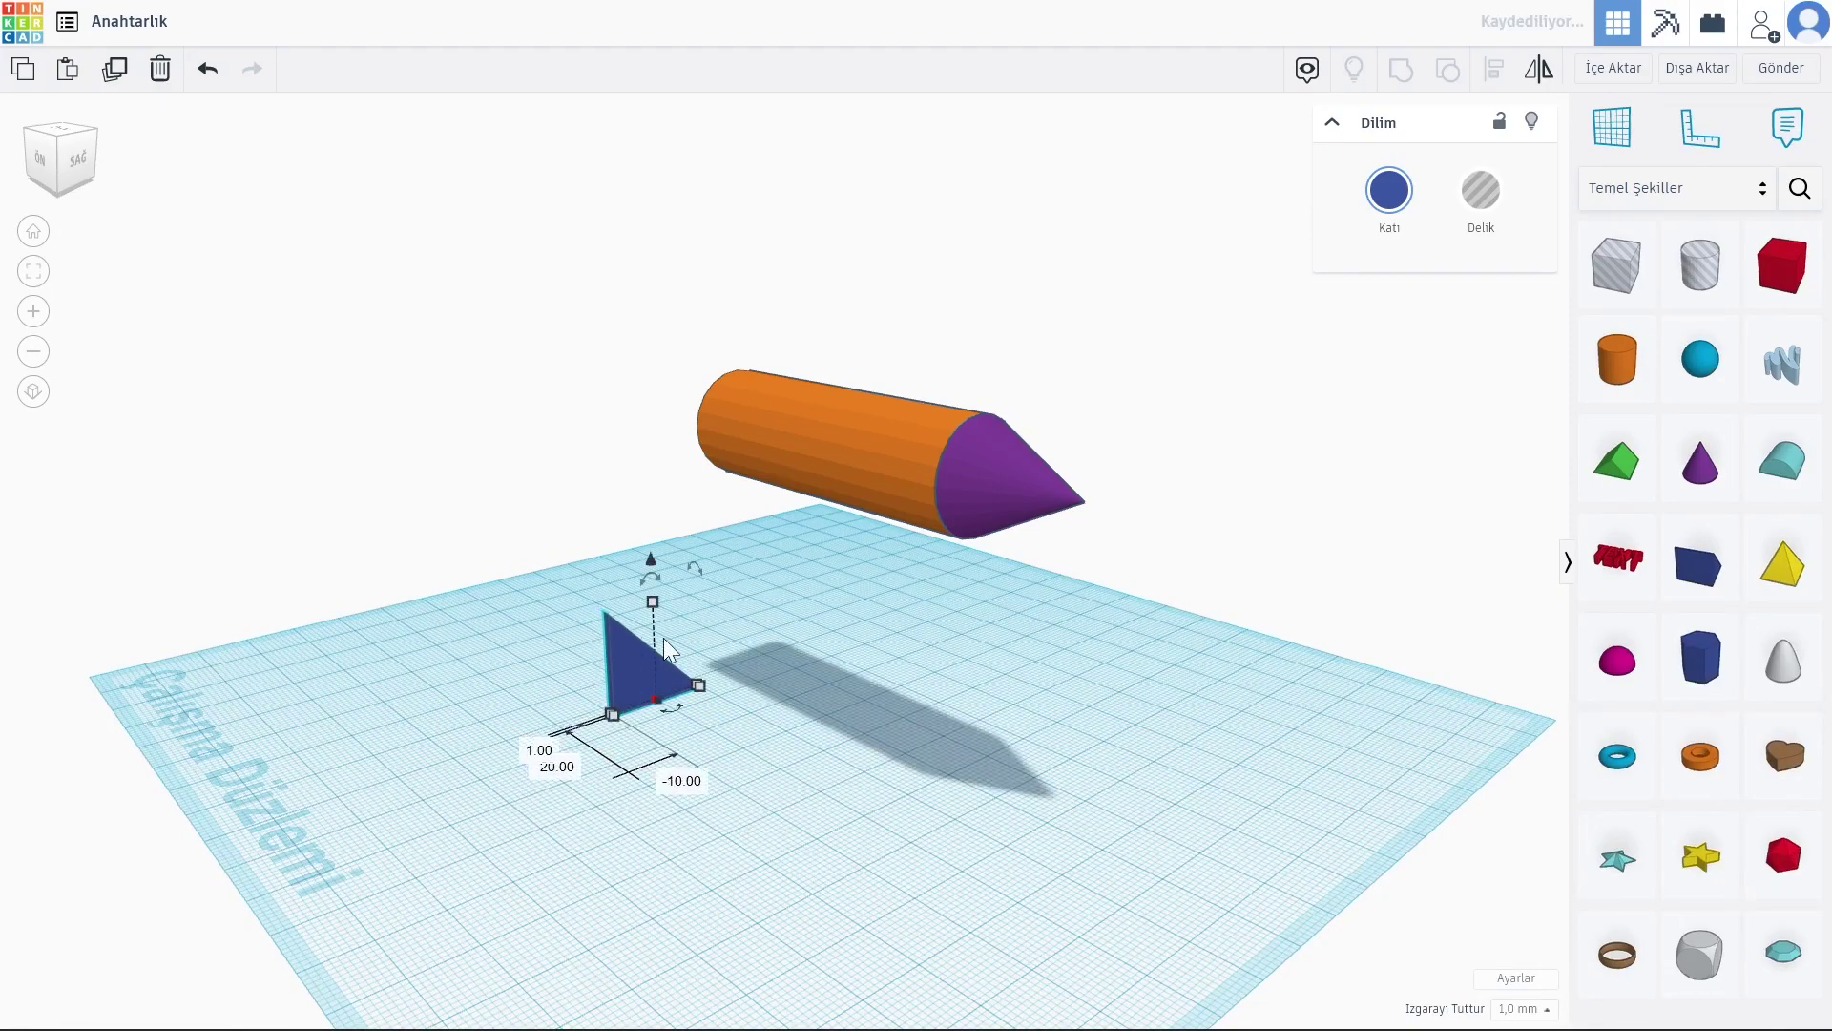
mouse_move(663, 637)
right_down()
mouse_move(765, 637)
mouse_move(725, 620)
right_up()
Step: Group the cylinder and cone into a single orange rocket body
drag(495, 256, 1216, 538)
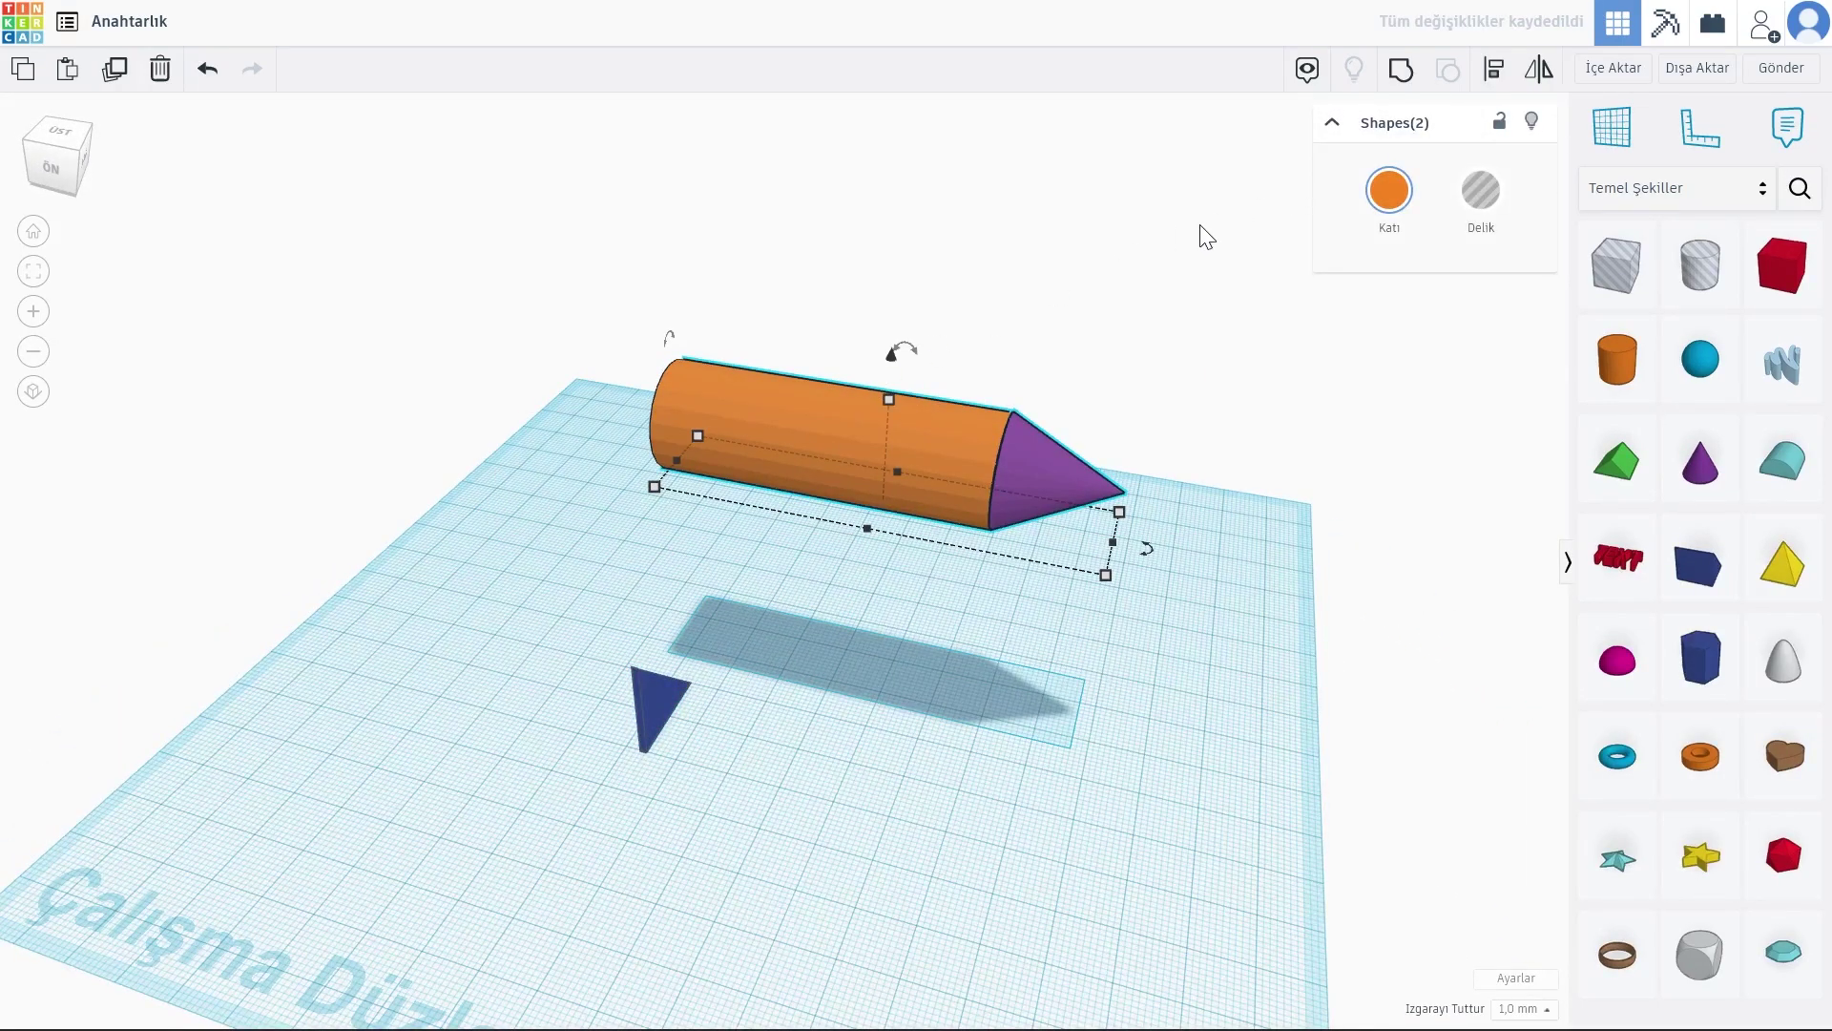
click(958, 587)
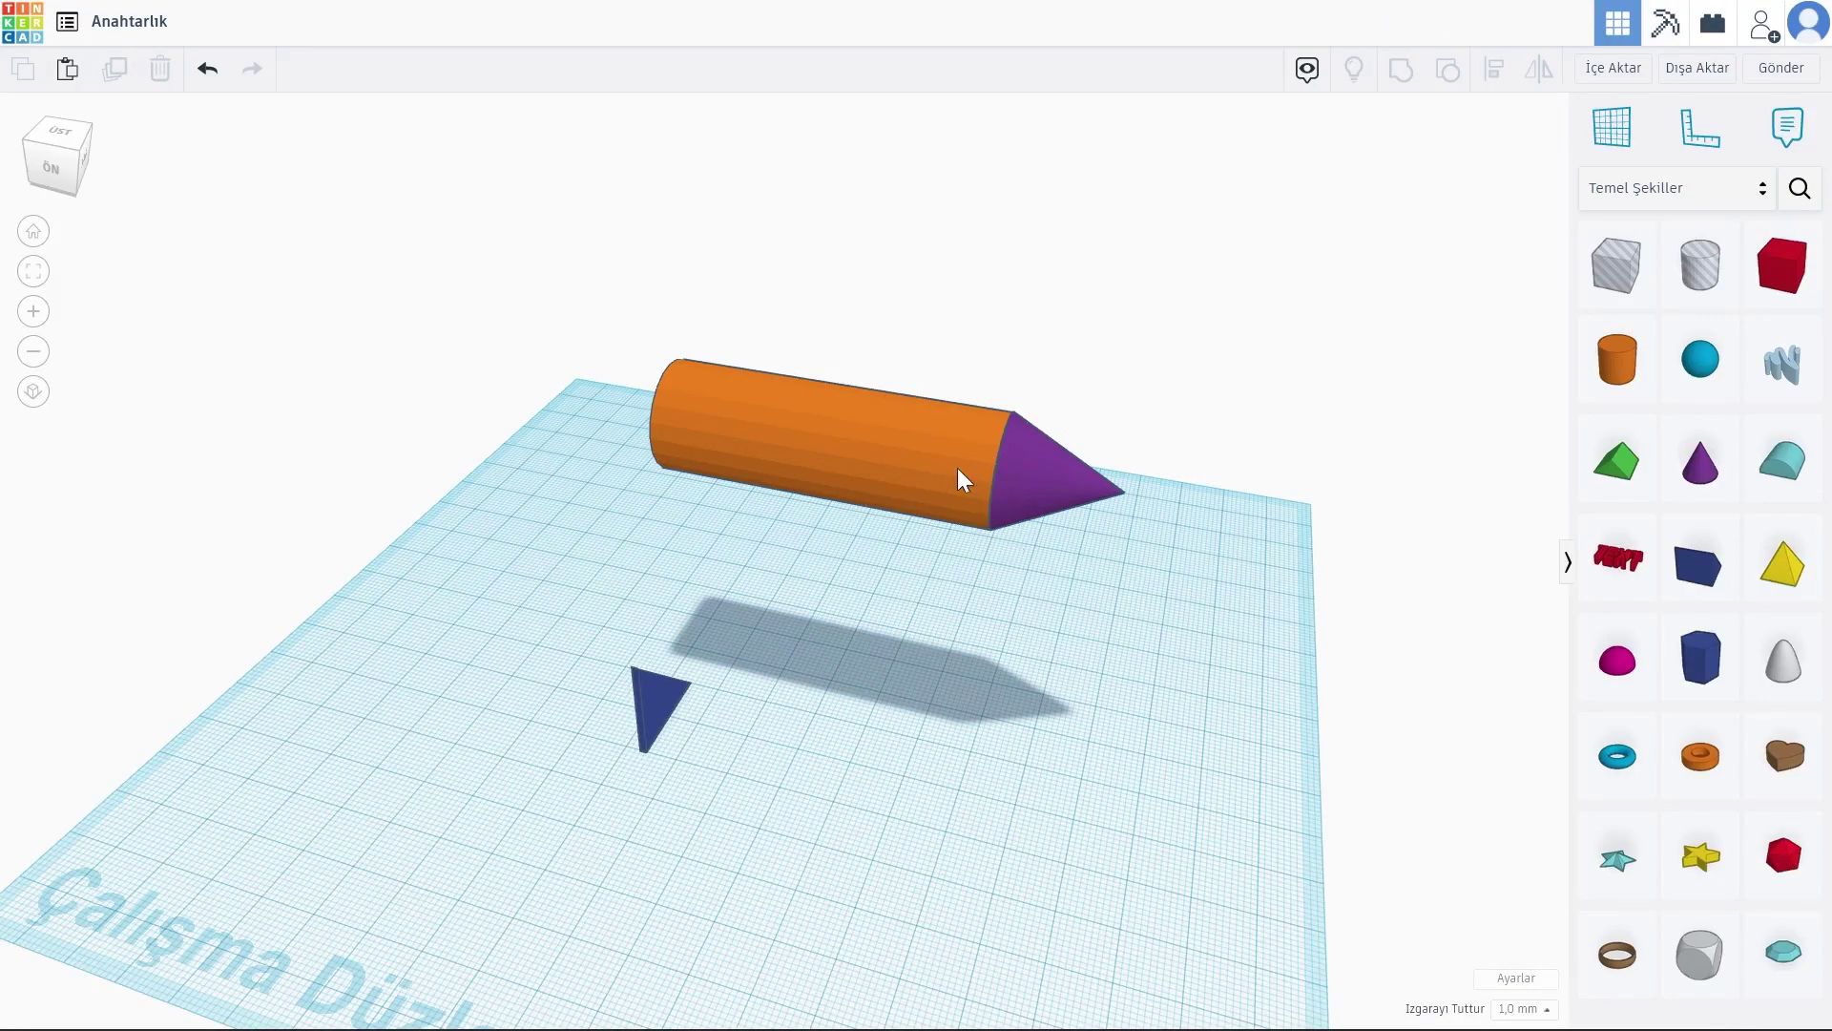
drag(568, 317, 1210, 530)
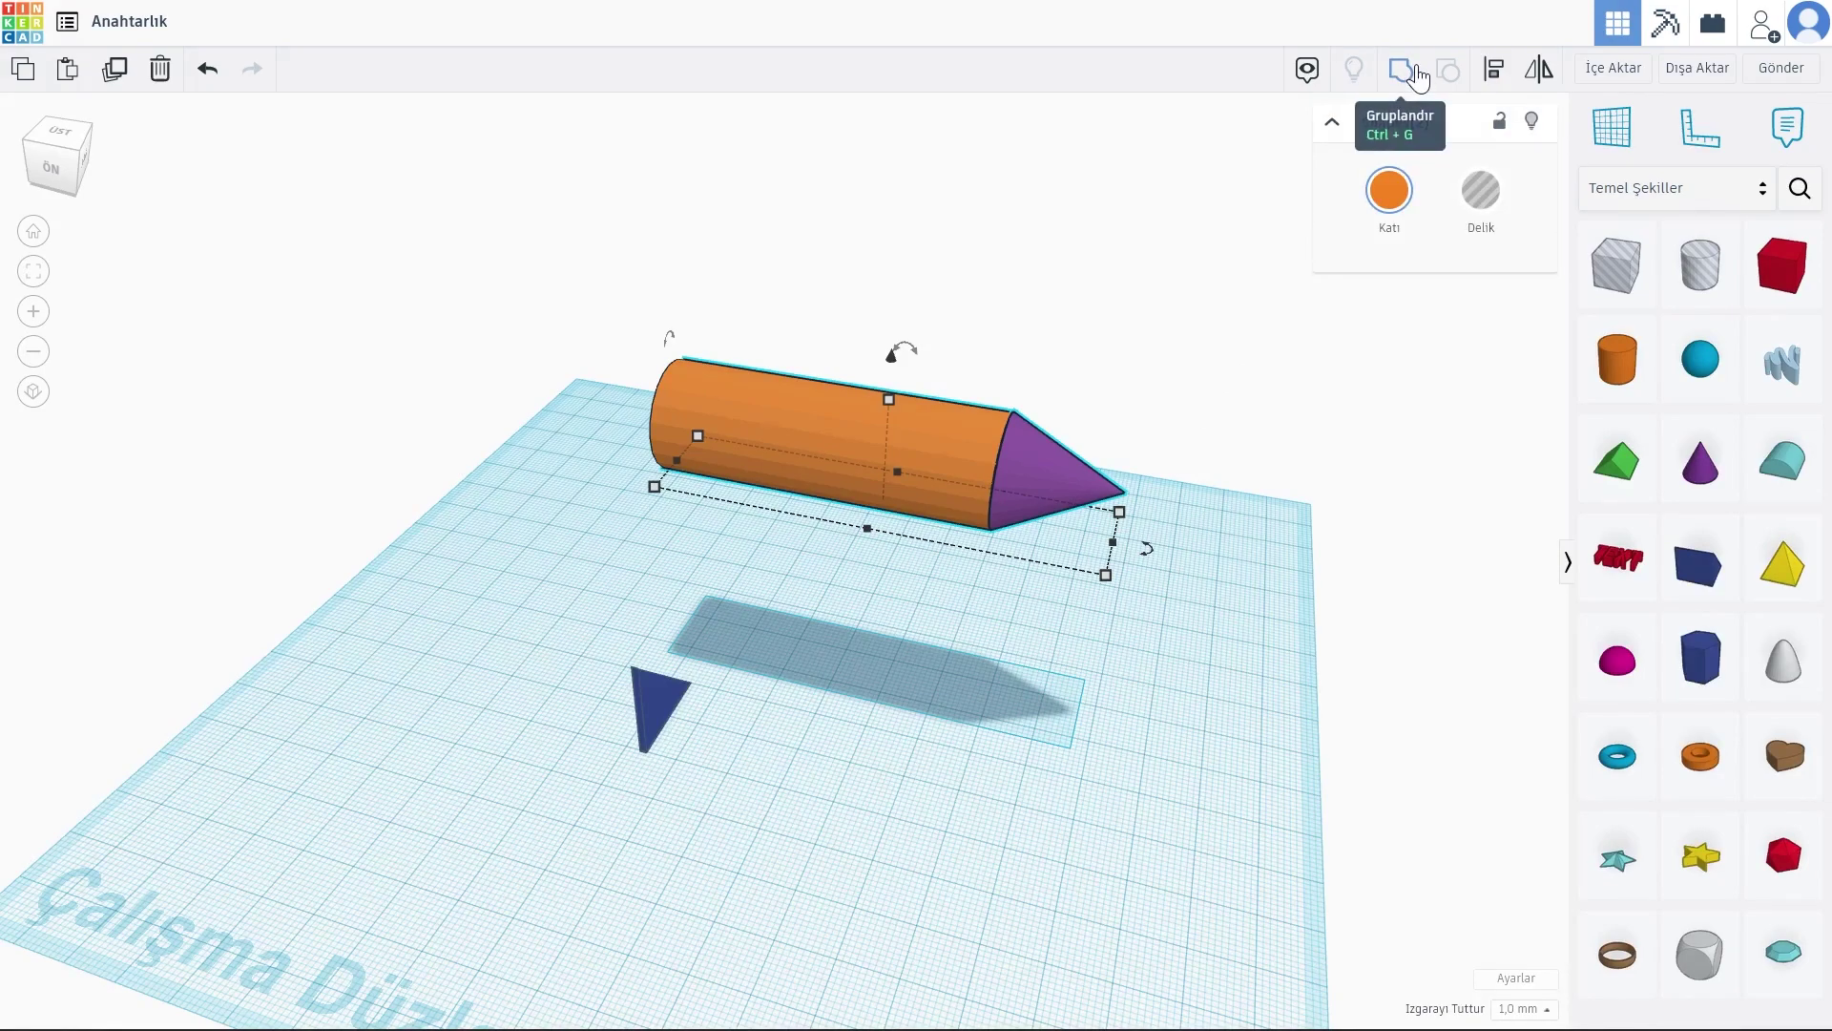
click(1418, 71)
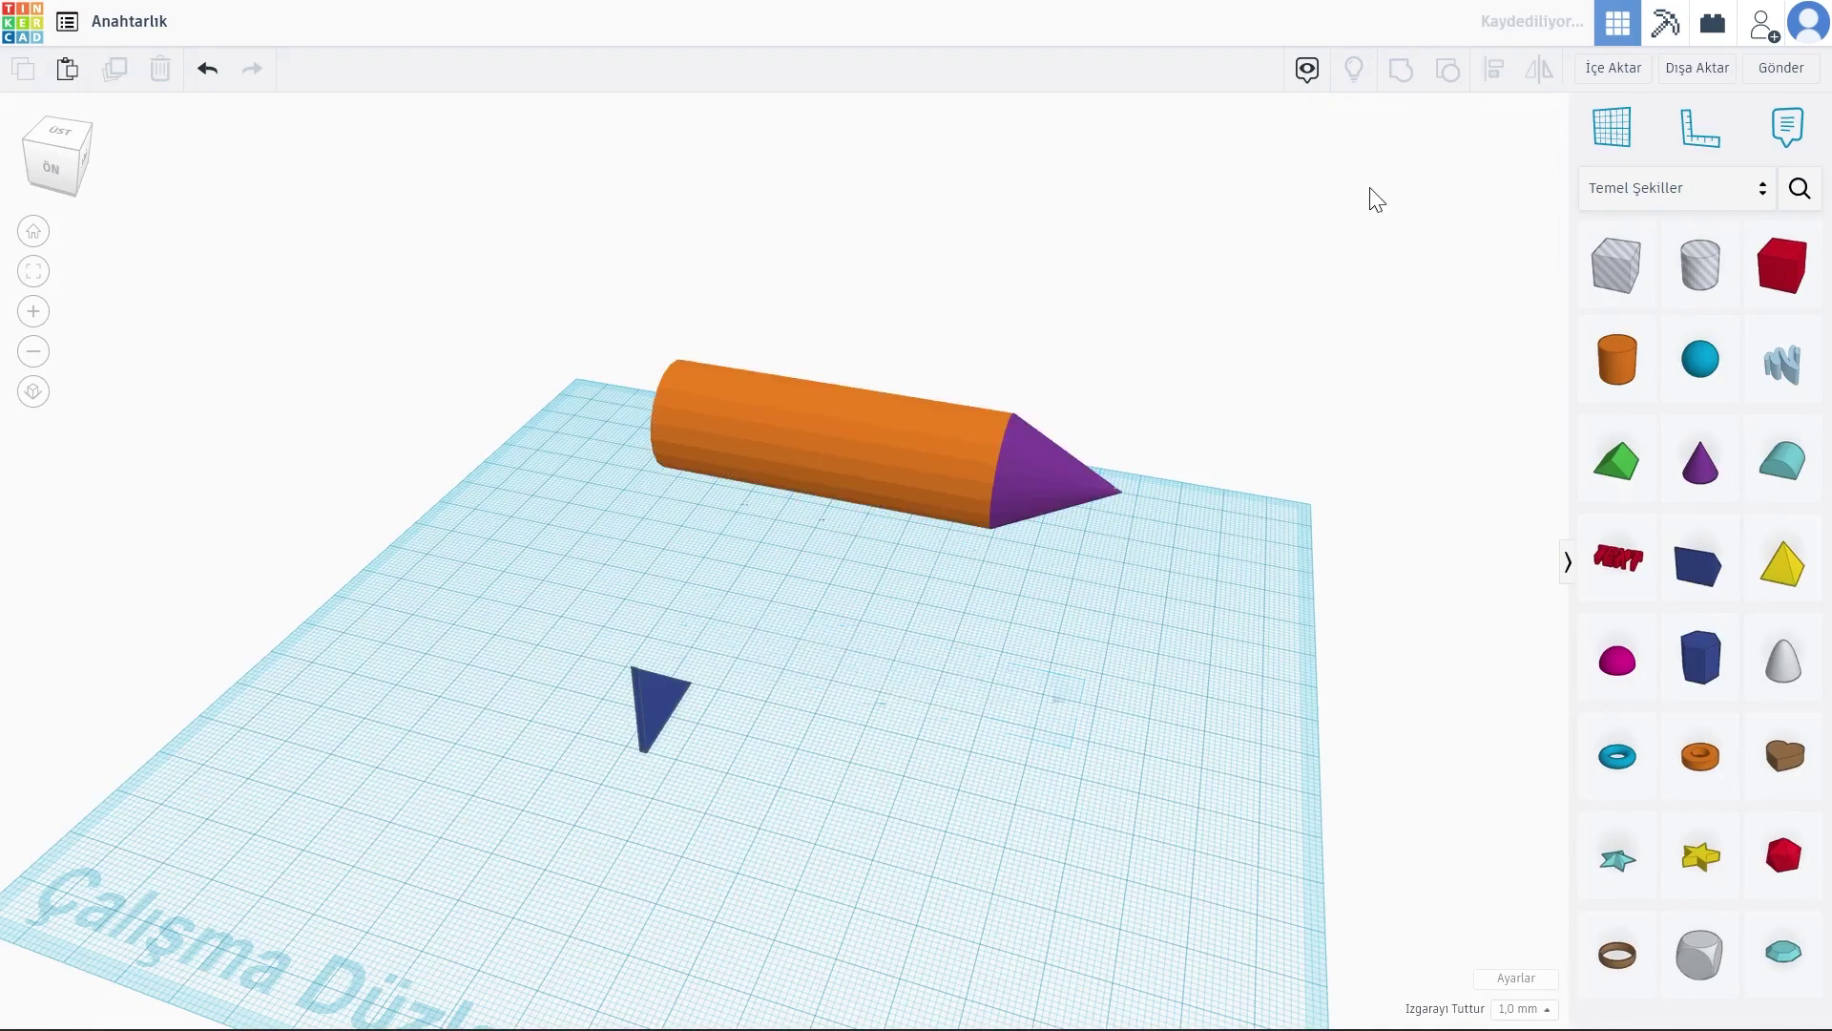
click(934, 855)
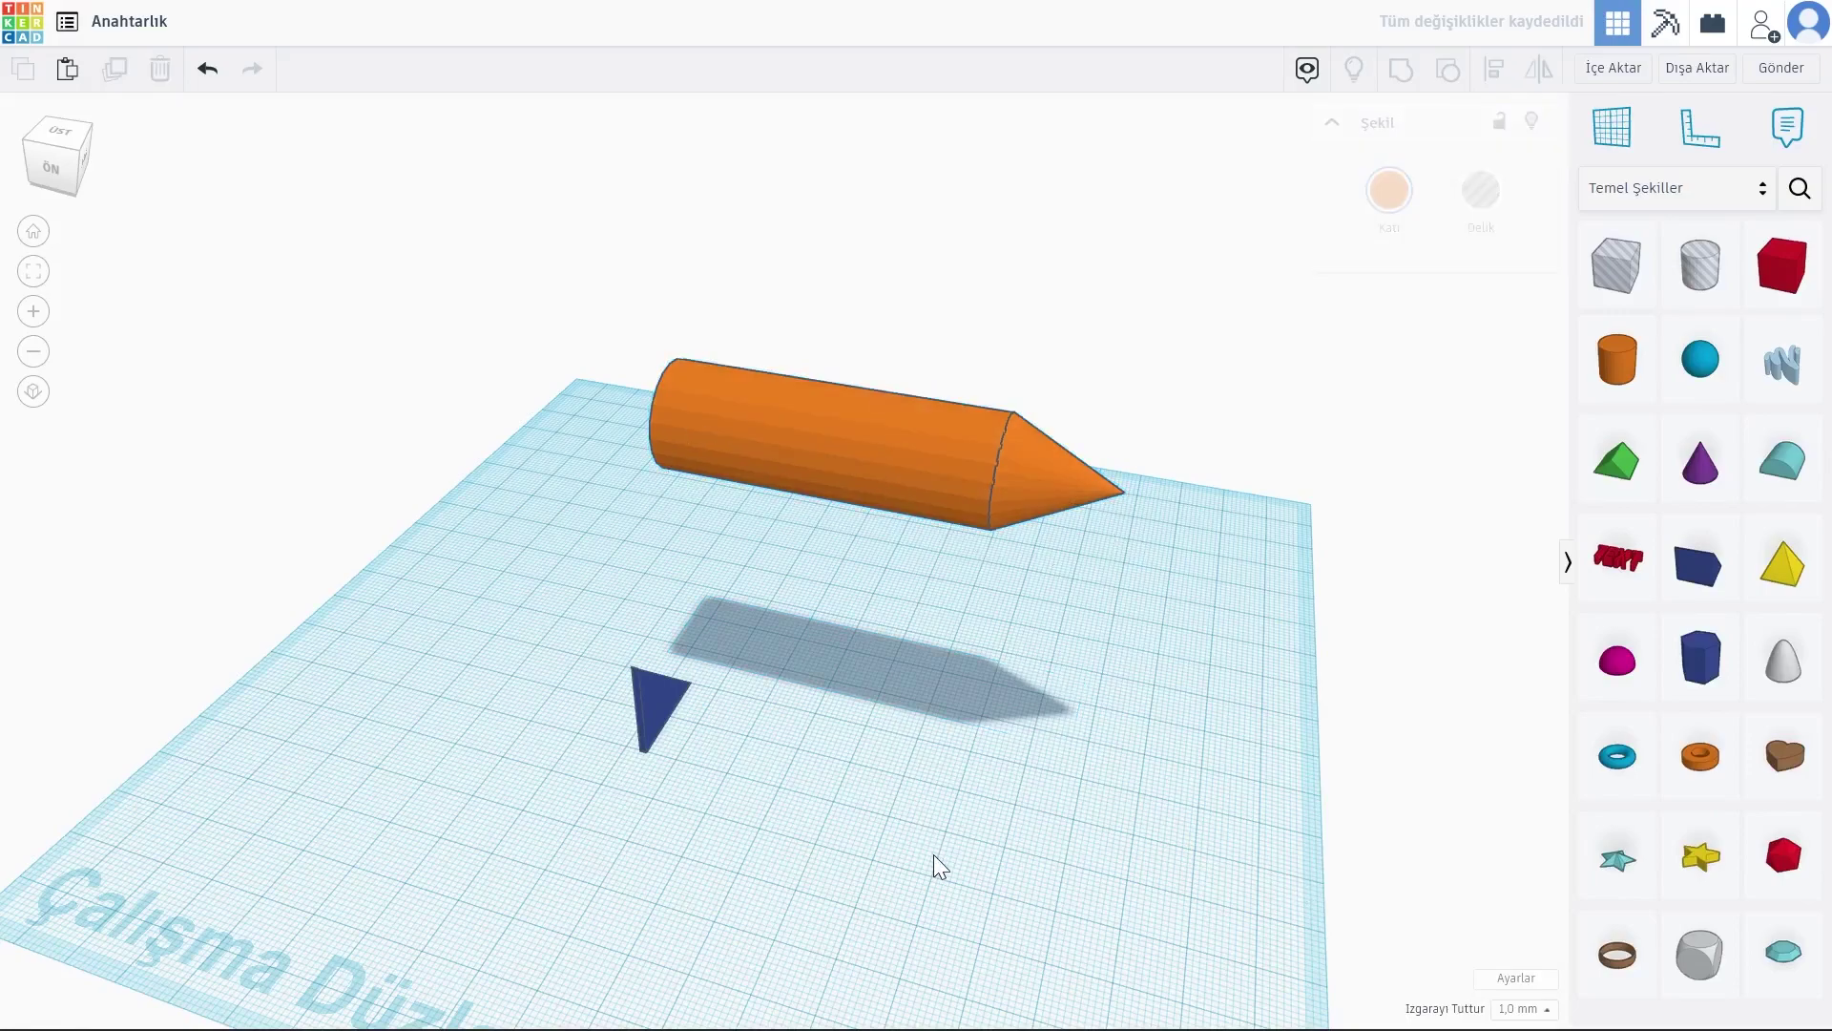
mouse_move(1063, 477)
mouse_down()
mouse_move(1164, 391)
mouse_move(794, 385)
mouse_up()
click(958, 591)
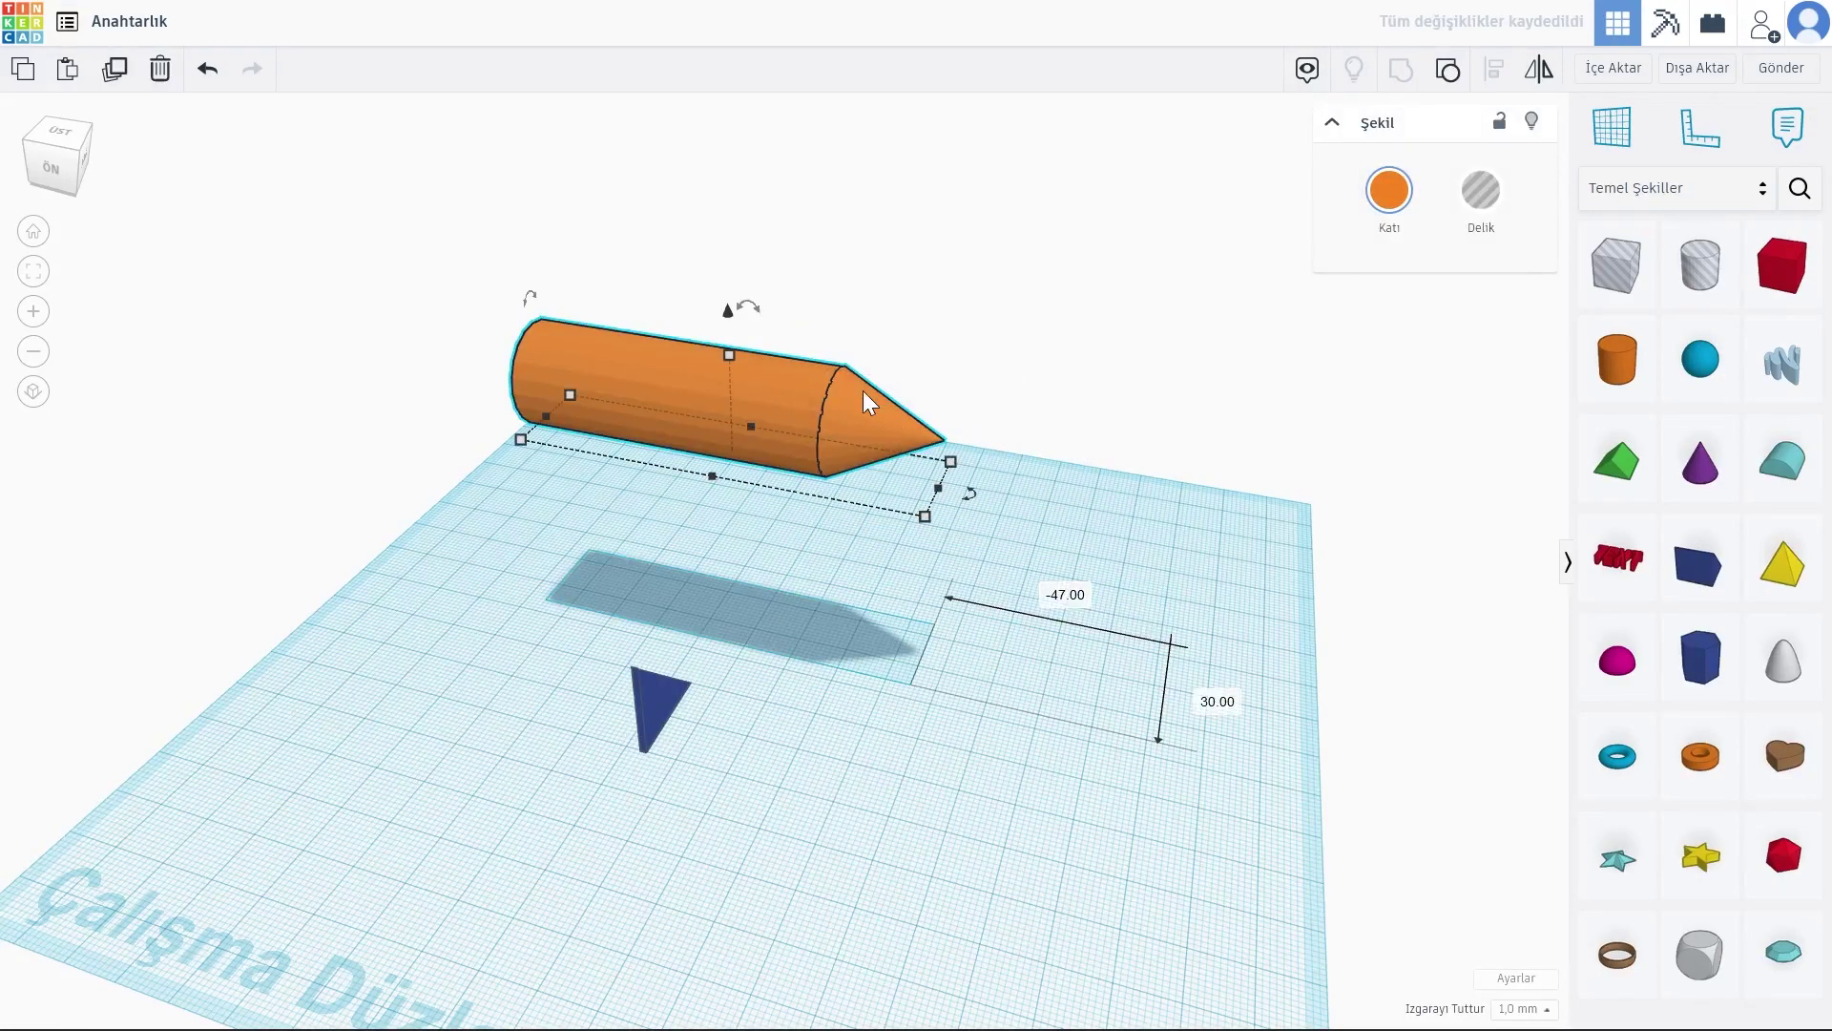
key(ctrl+z)
key(ctrl+z)
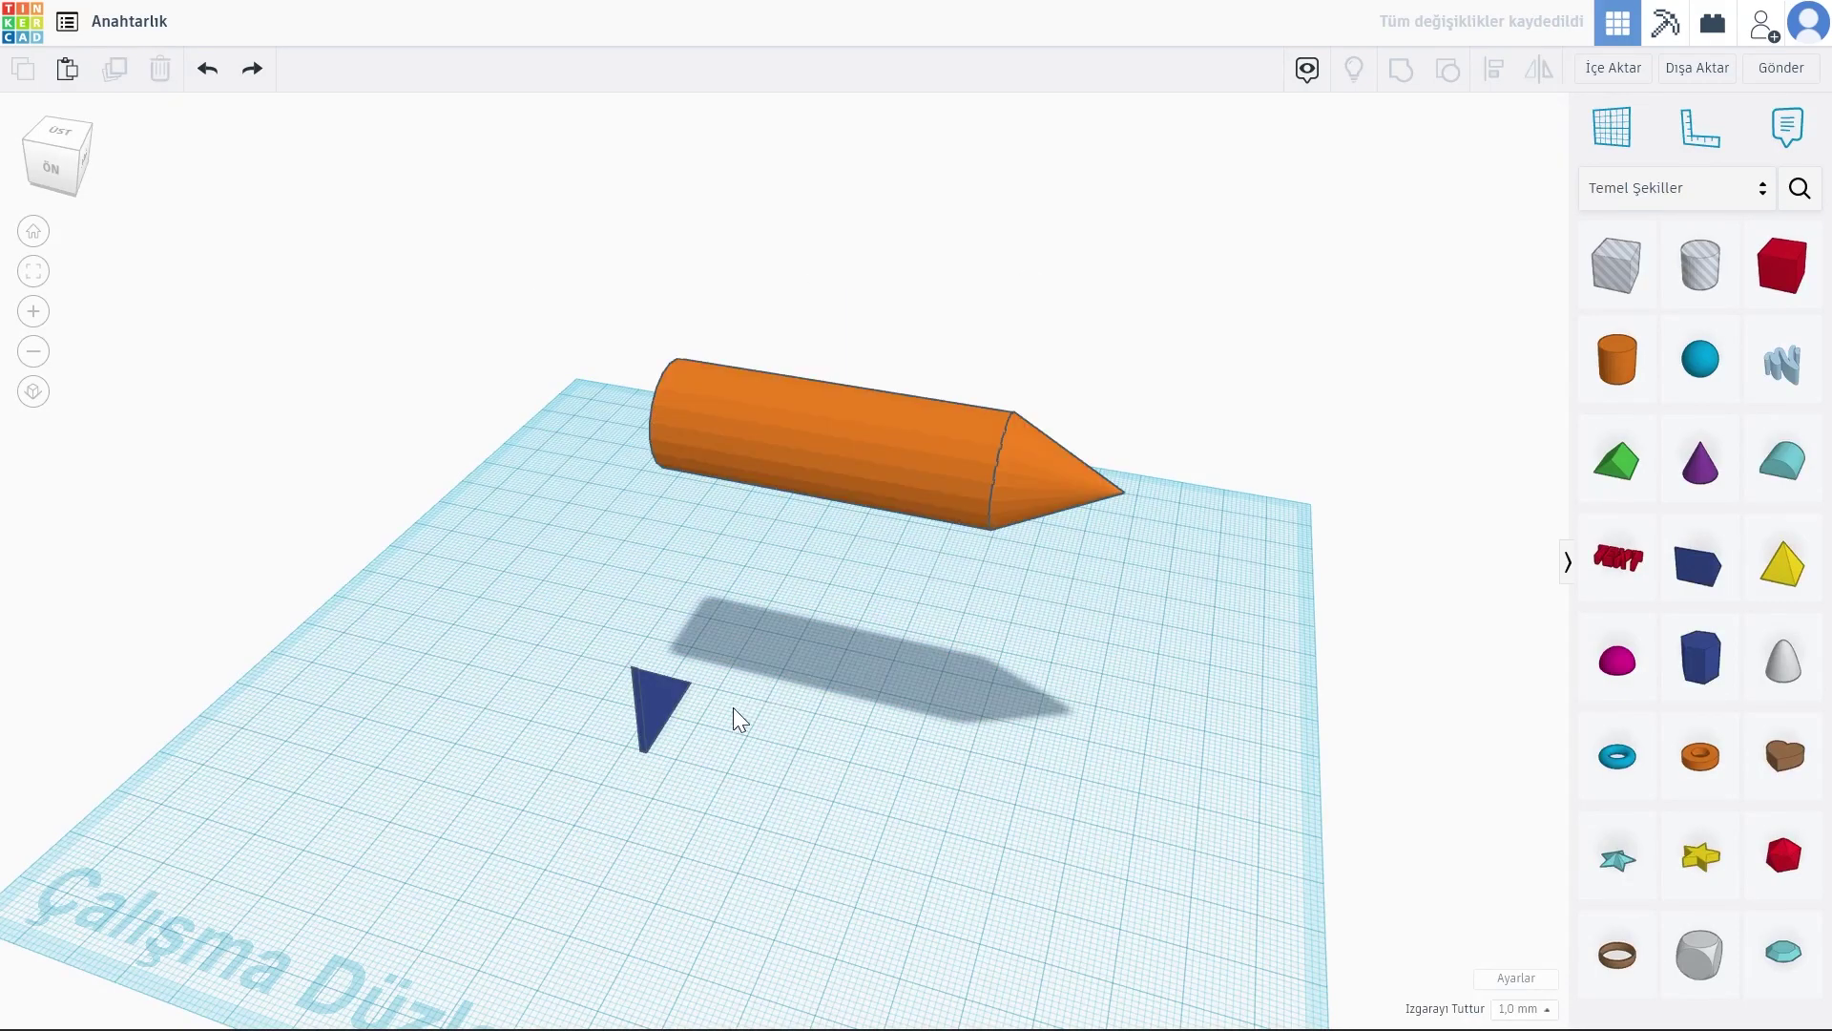
Step: Rotate the blue wedge 180° and raise it off the workplane
click(651, 713)
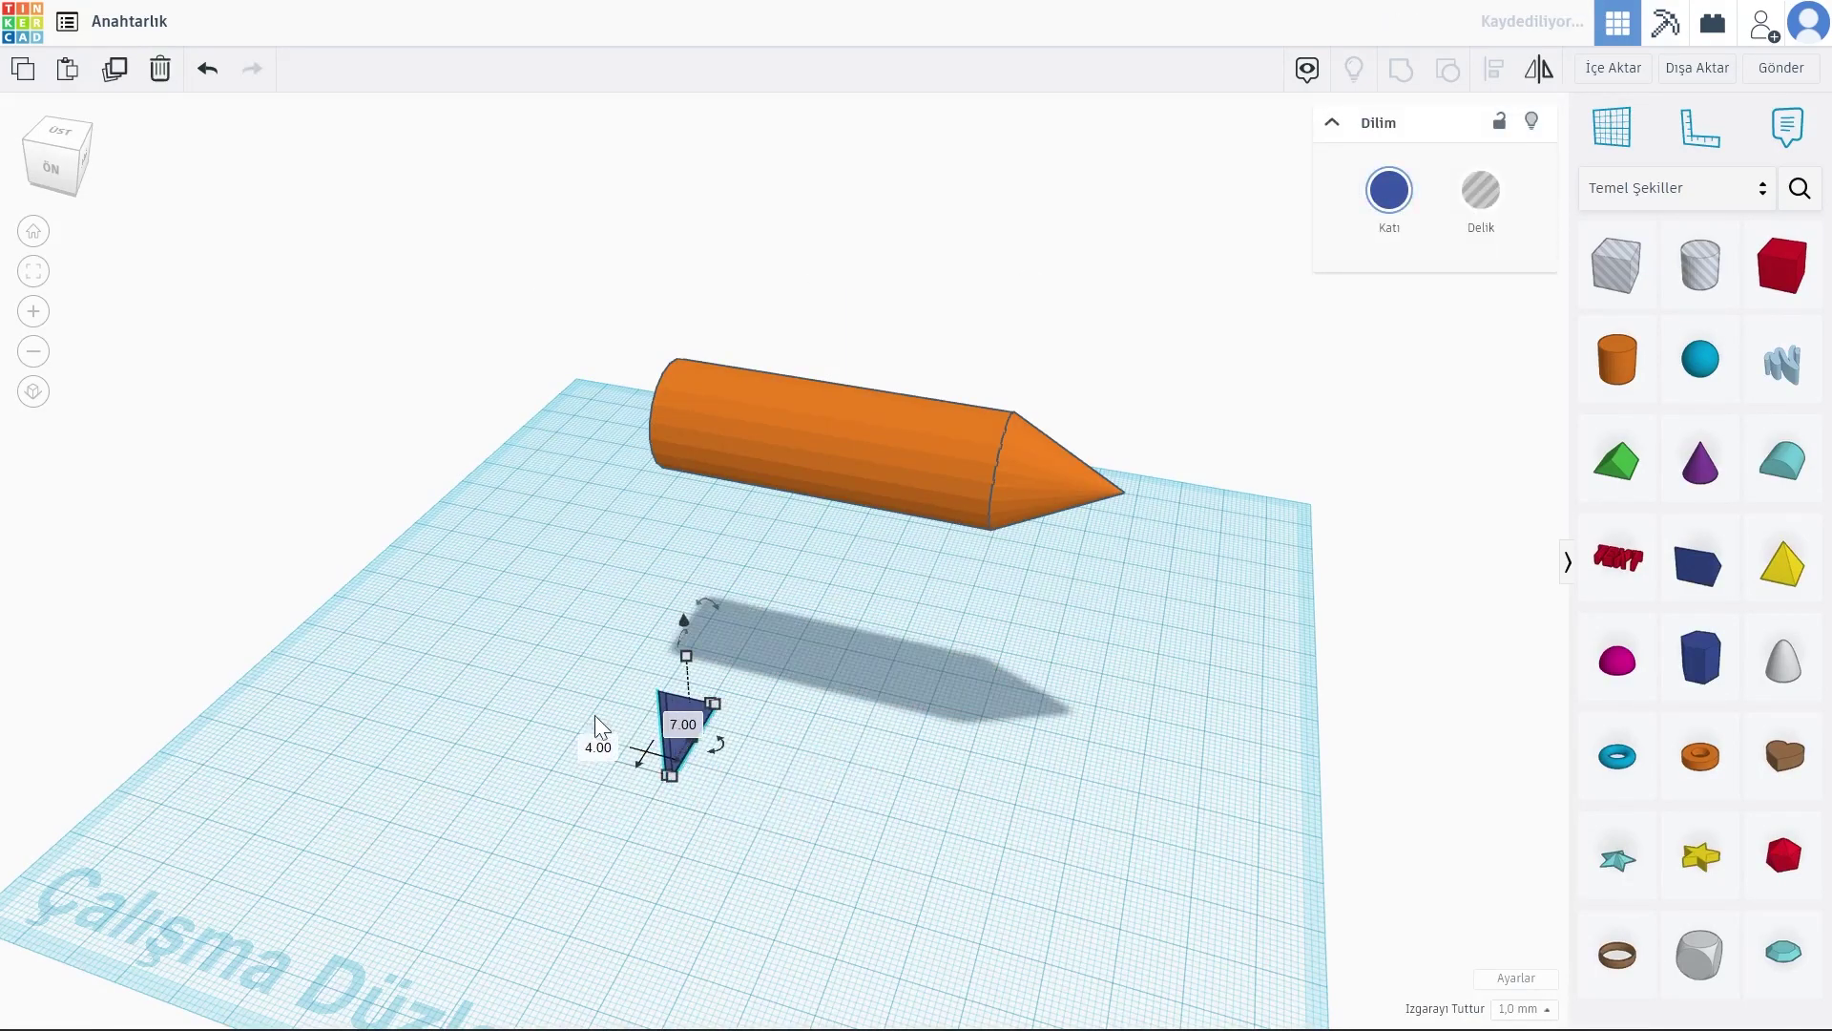
mouse_move(594, 714)
right_down()
mouse_move(423, 661)
mouse_move(528, 740)
mouse_move(1145, 667)
mouse_move(916, 785)
right_up()
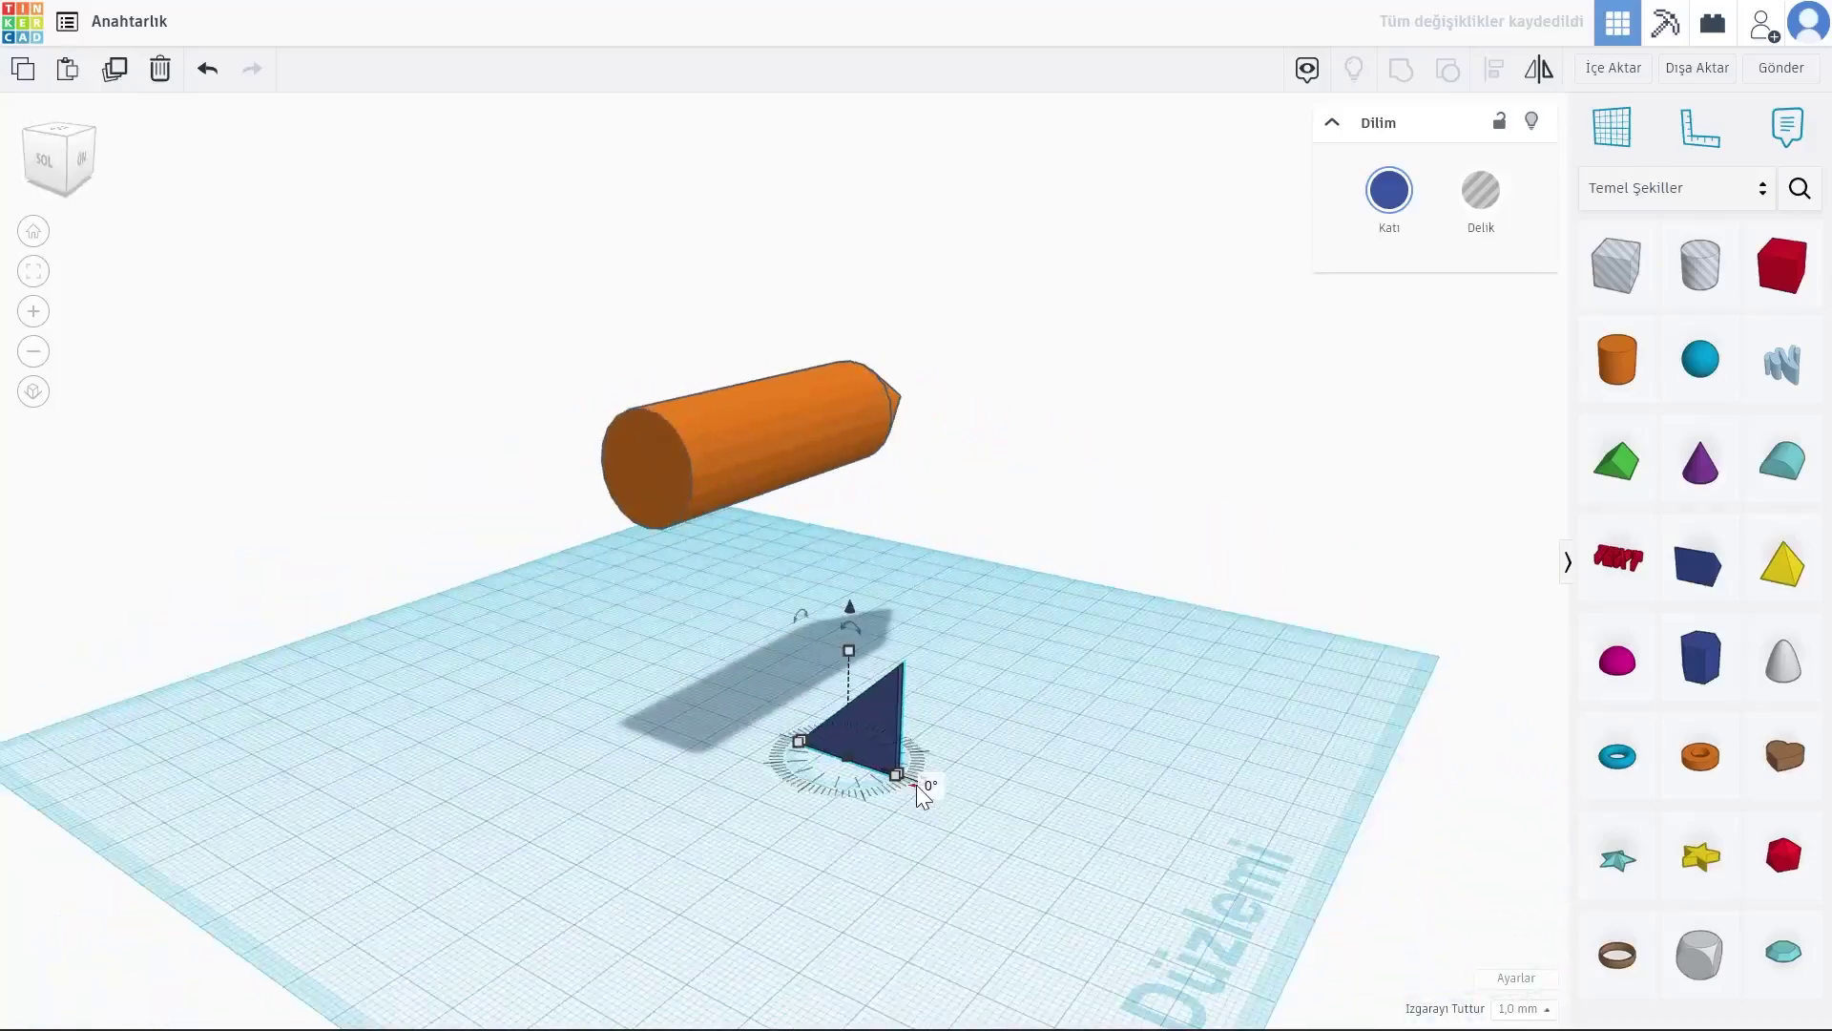
mouse_move(916, 785)
mouse_down()
mouse_move(782, 775)
mouse_move(761, 732)
mouse_up()
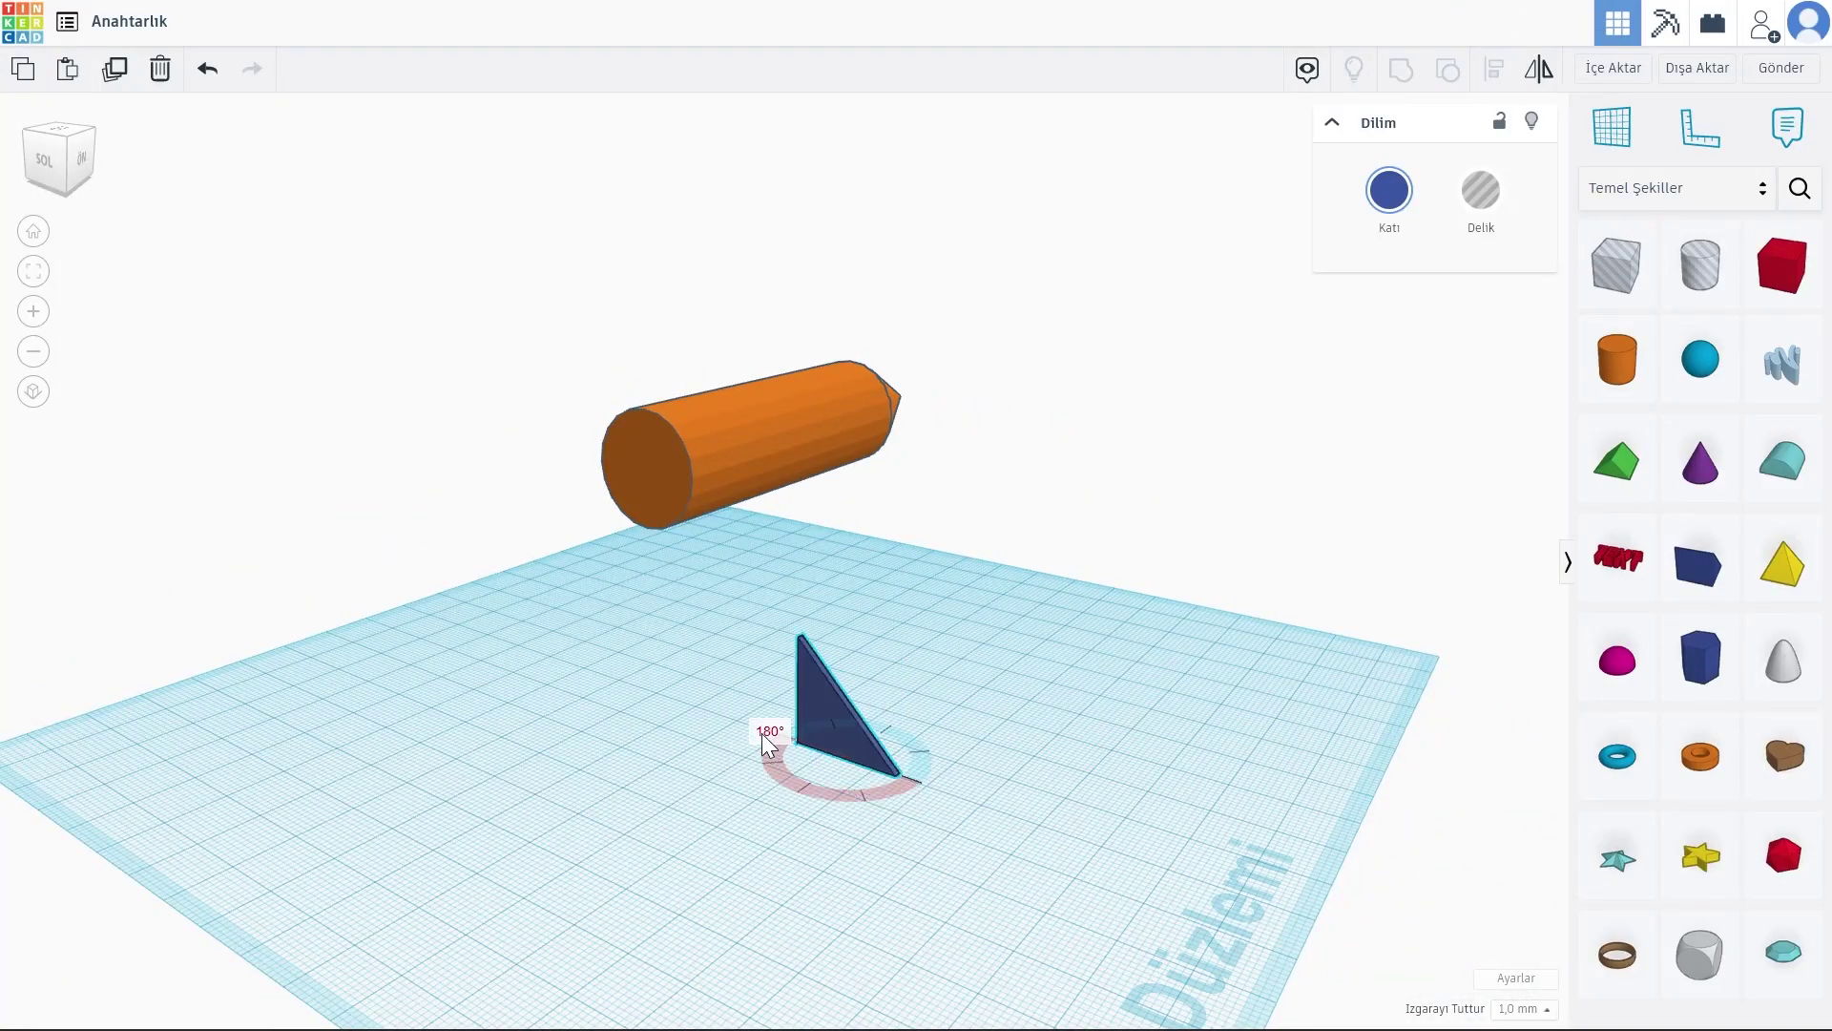
right_drag(605, 744, 833, 603)
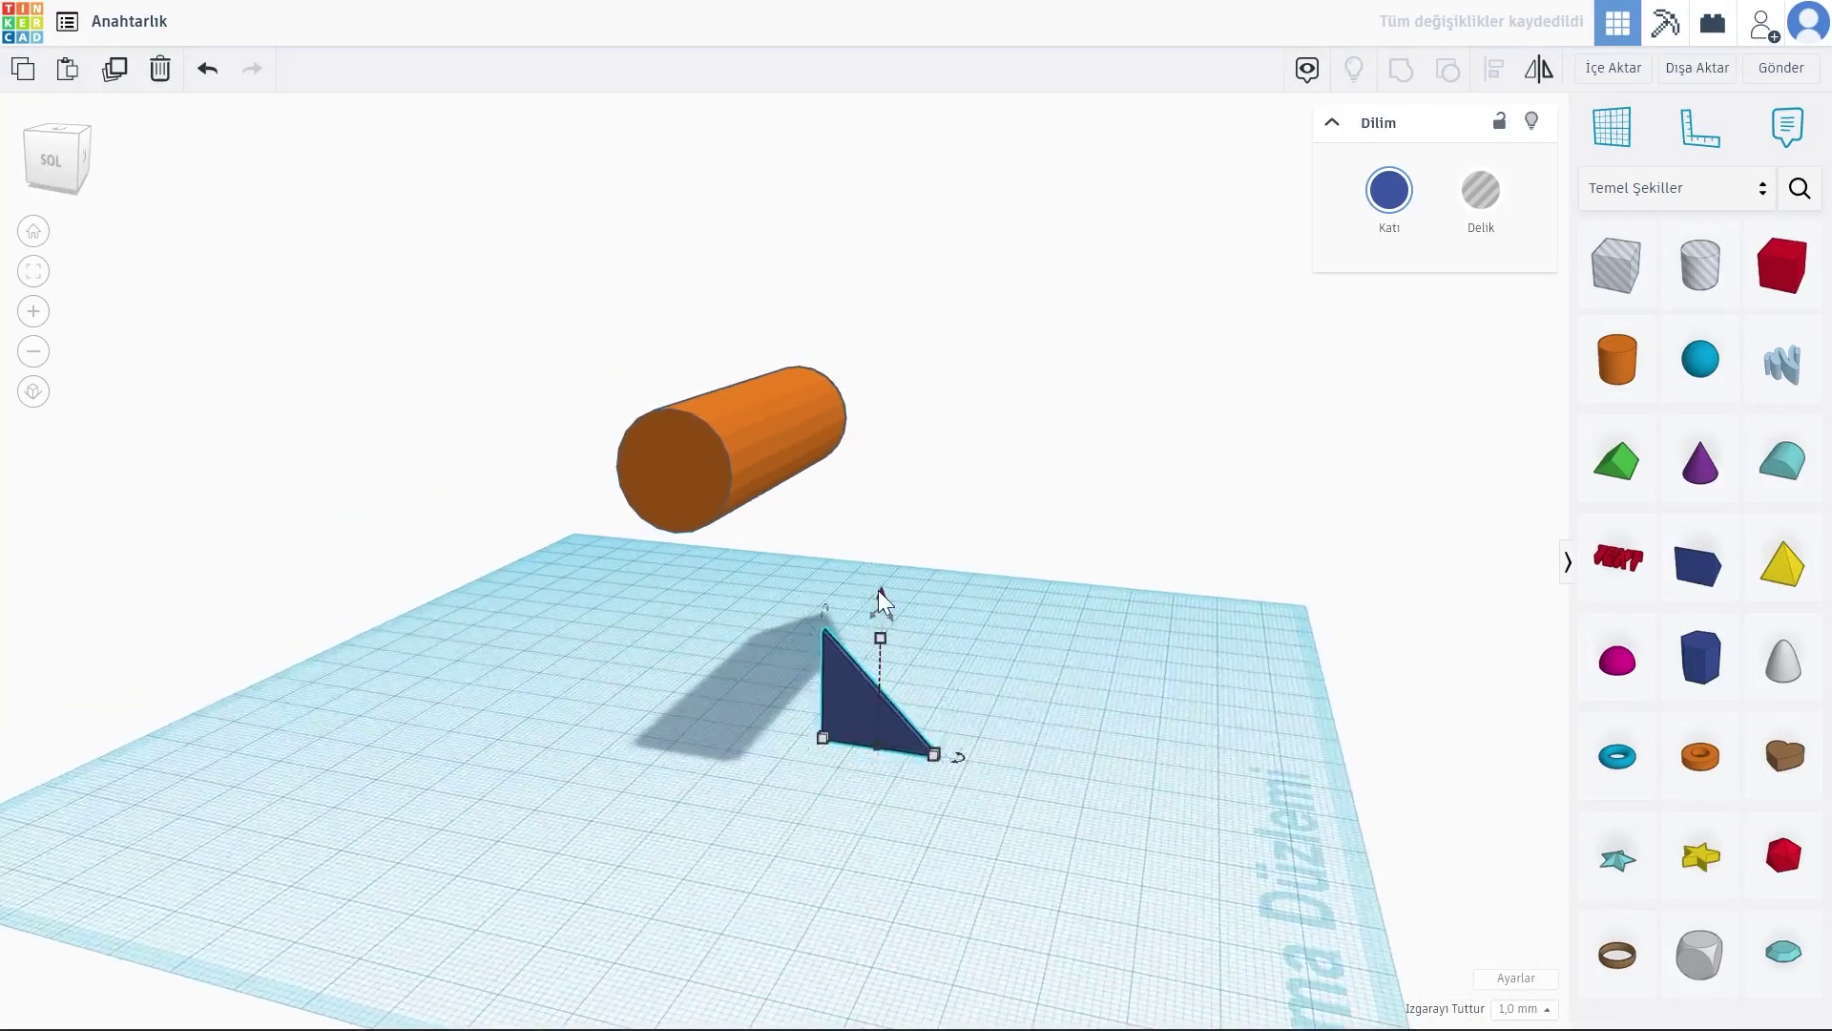
drag(878, 590, 872, 351)
right_drag(706, 401, 628, 564)
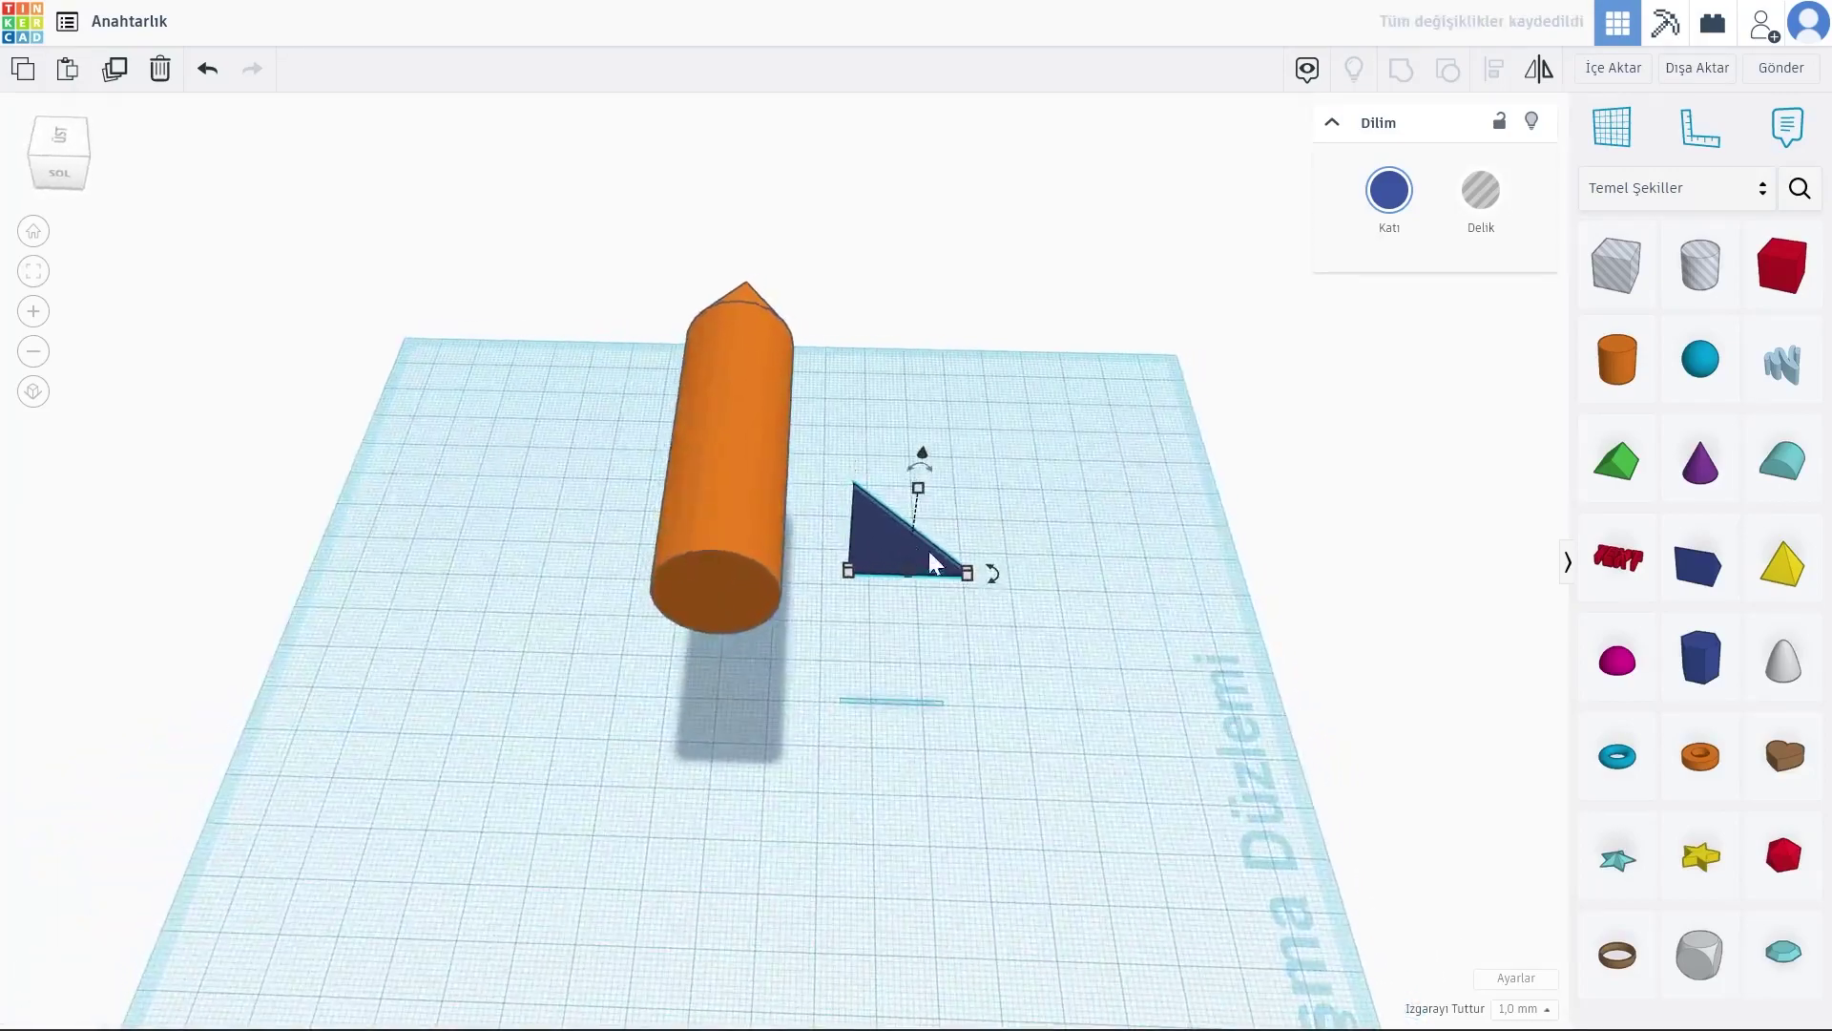
Step: Turn the wedge 90° so it lies flat beside the body
click(815, 500)
right_drag(821, 545, 835, 397)
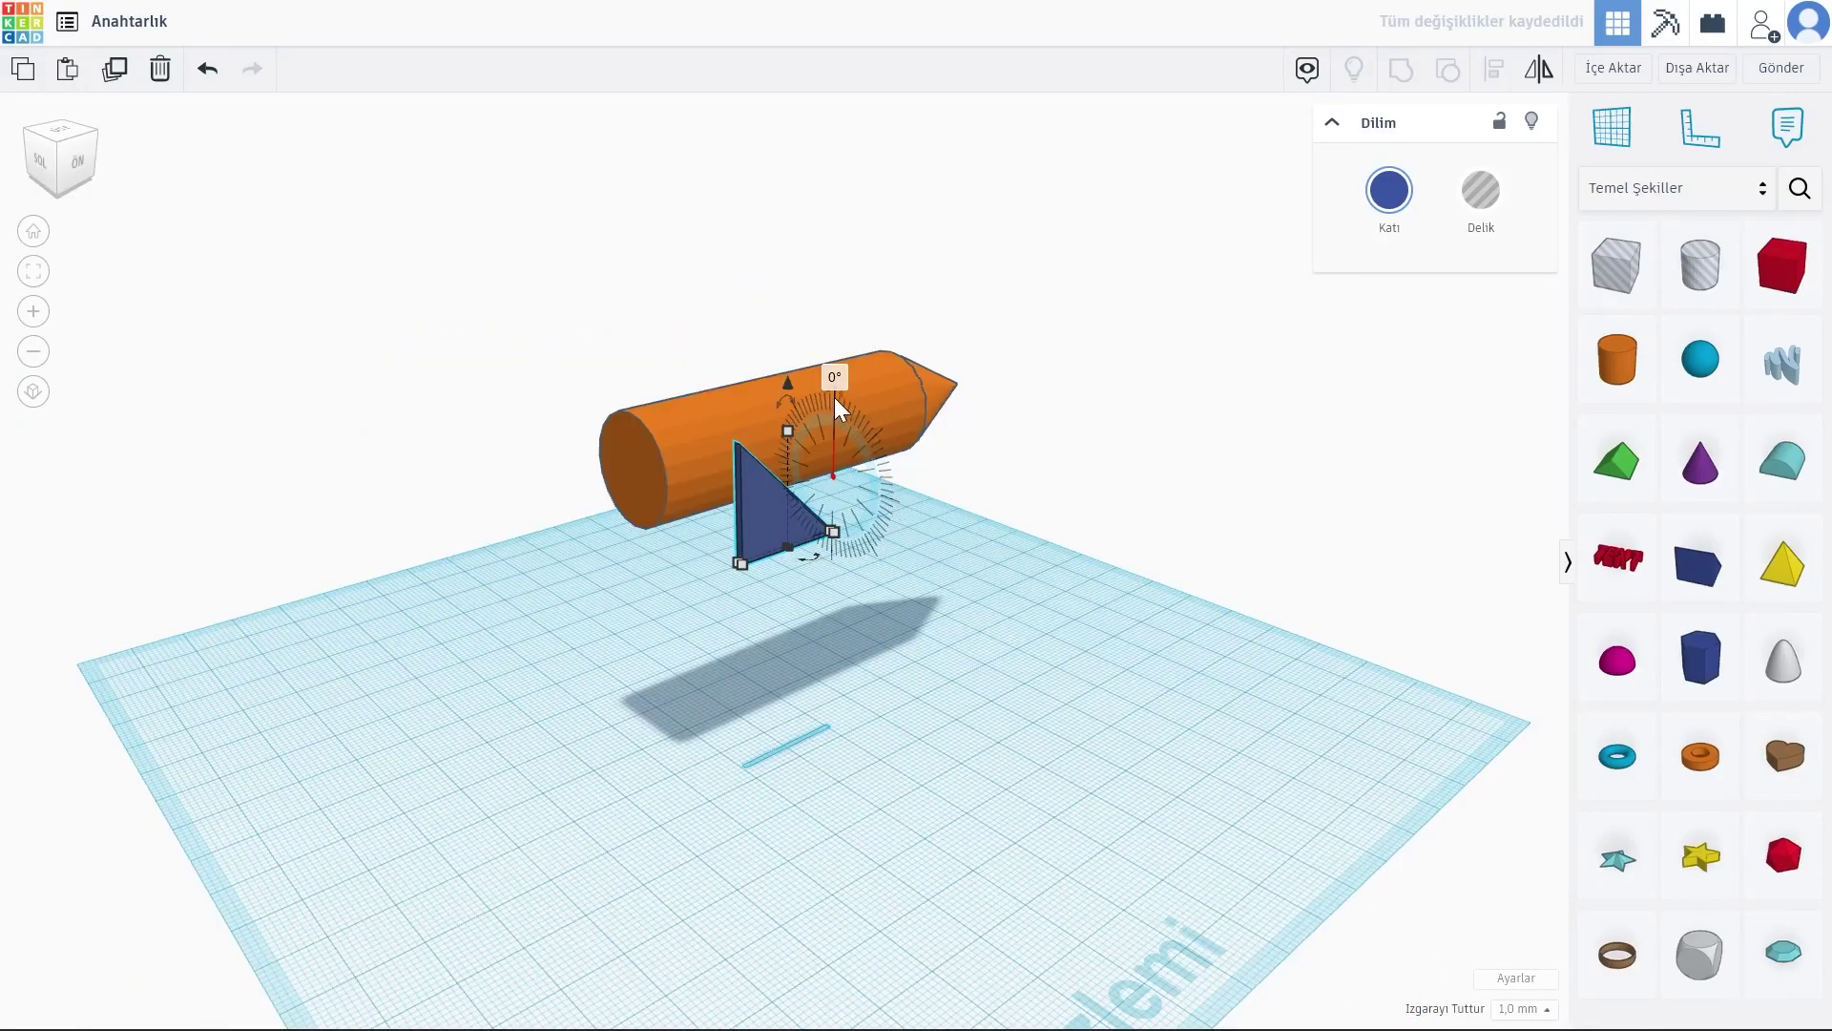
drag(836, 393, 626, 604)
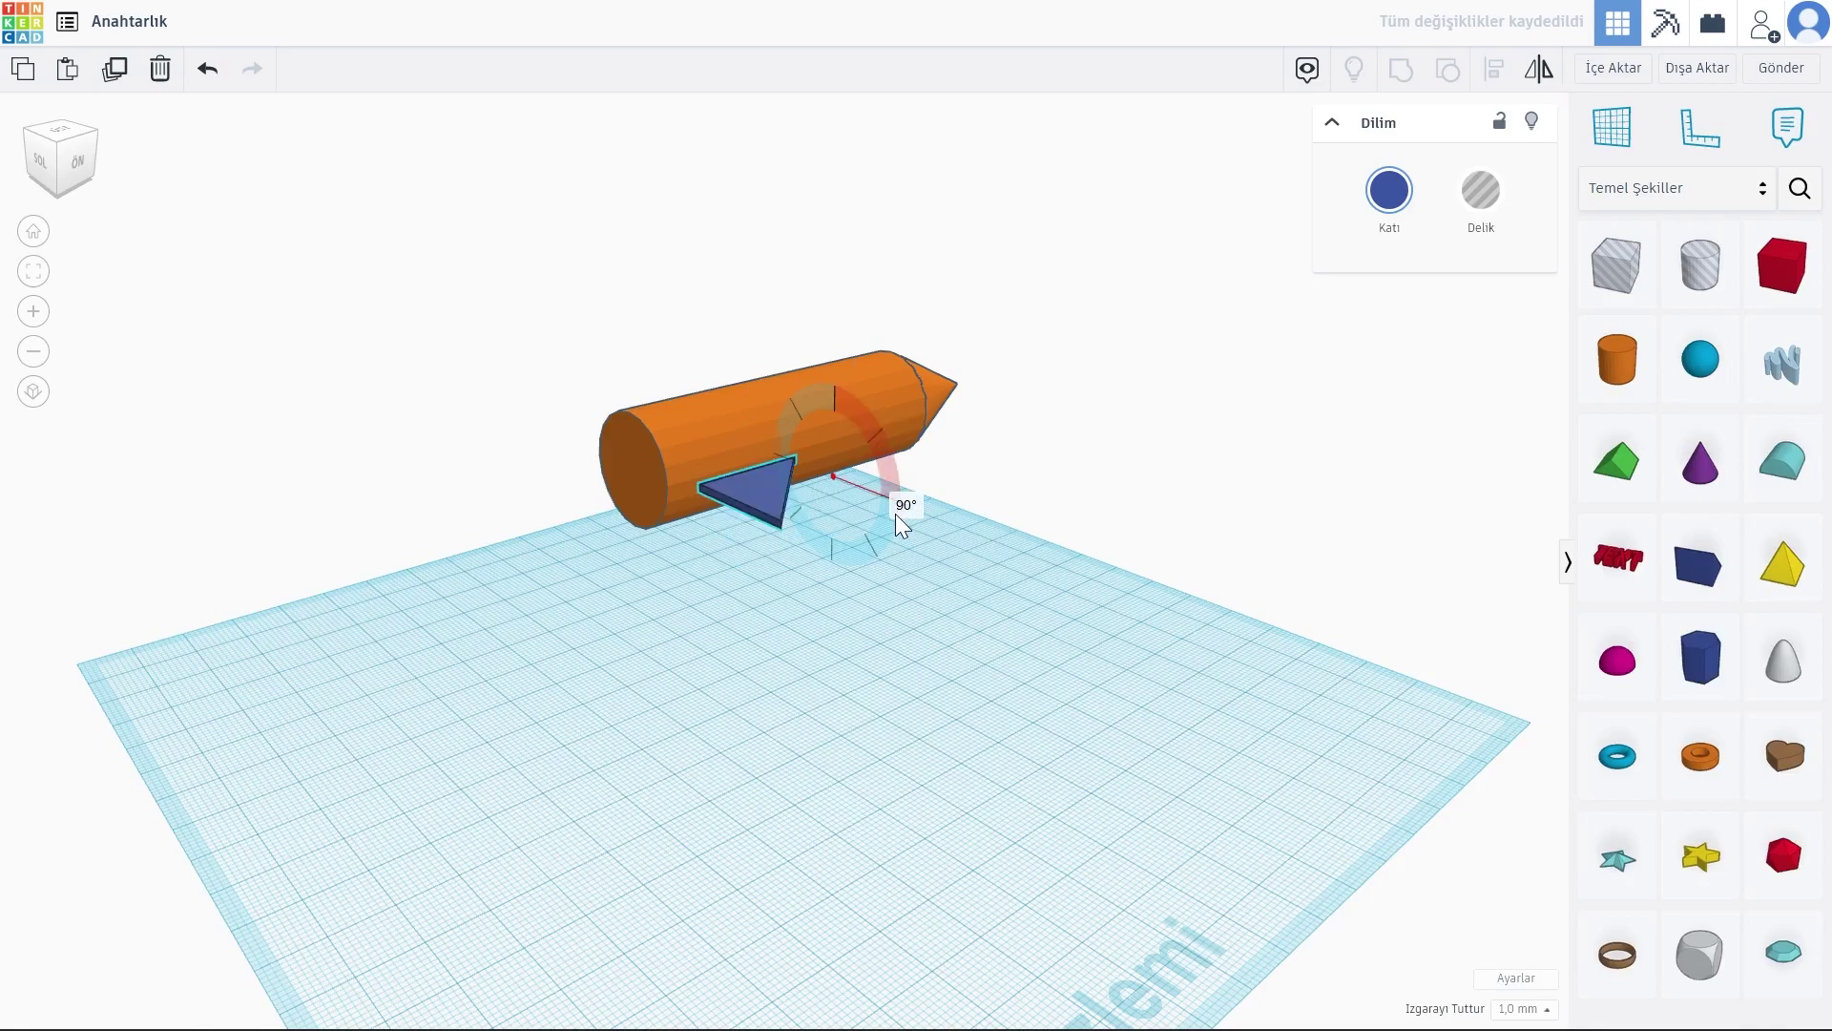
mouse_move(599, 626)
right_down()
mouse_move(769, 632)
mouse_move(1297, 816)
right_up()
Step: Align the blue triangle with the middle of the rocket body
drag(1256, 798, 685, 336)
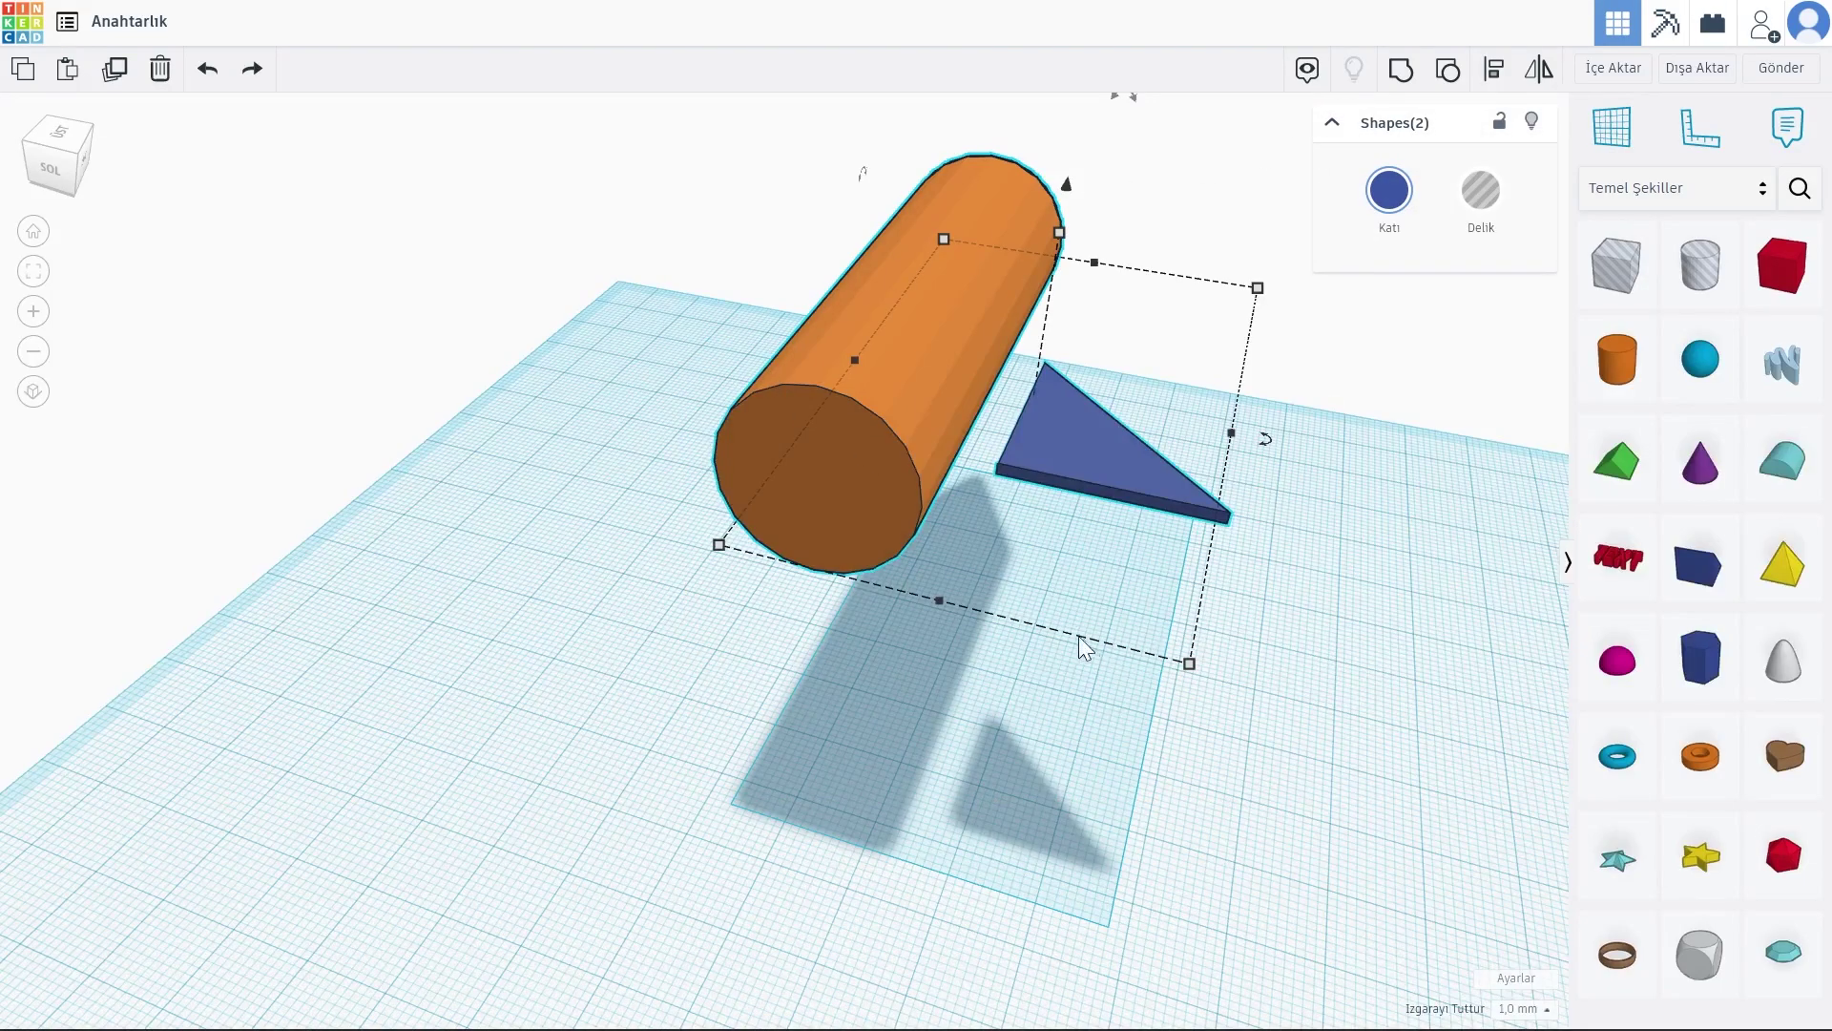
click(1495, 69)
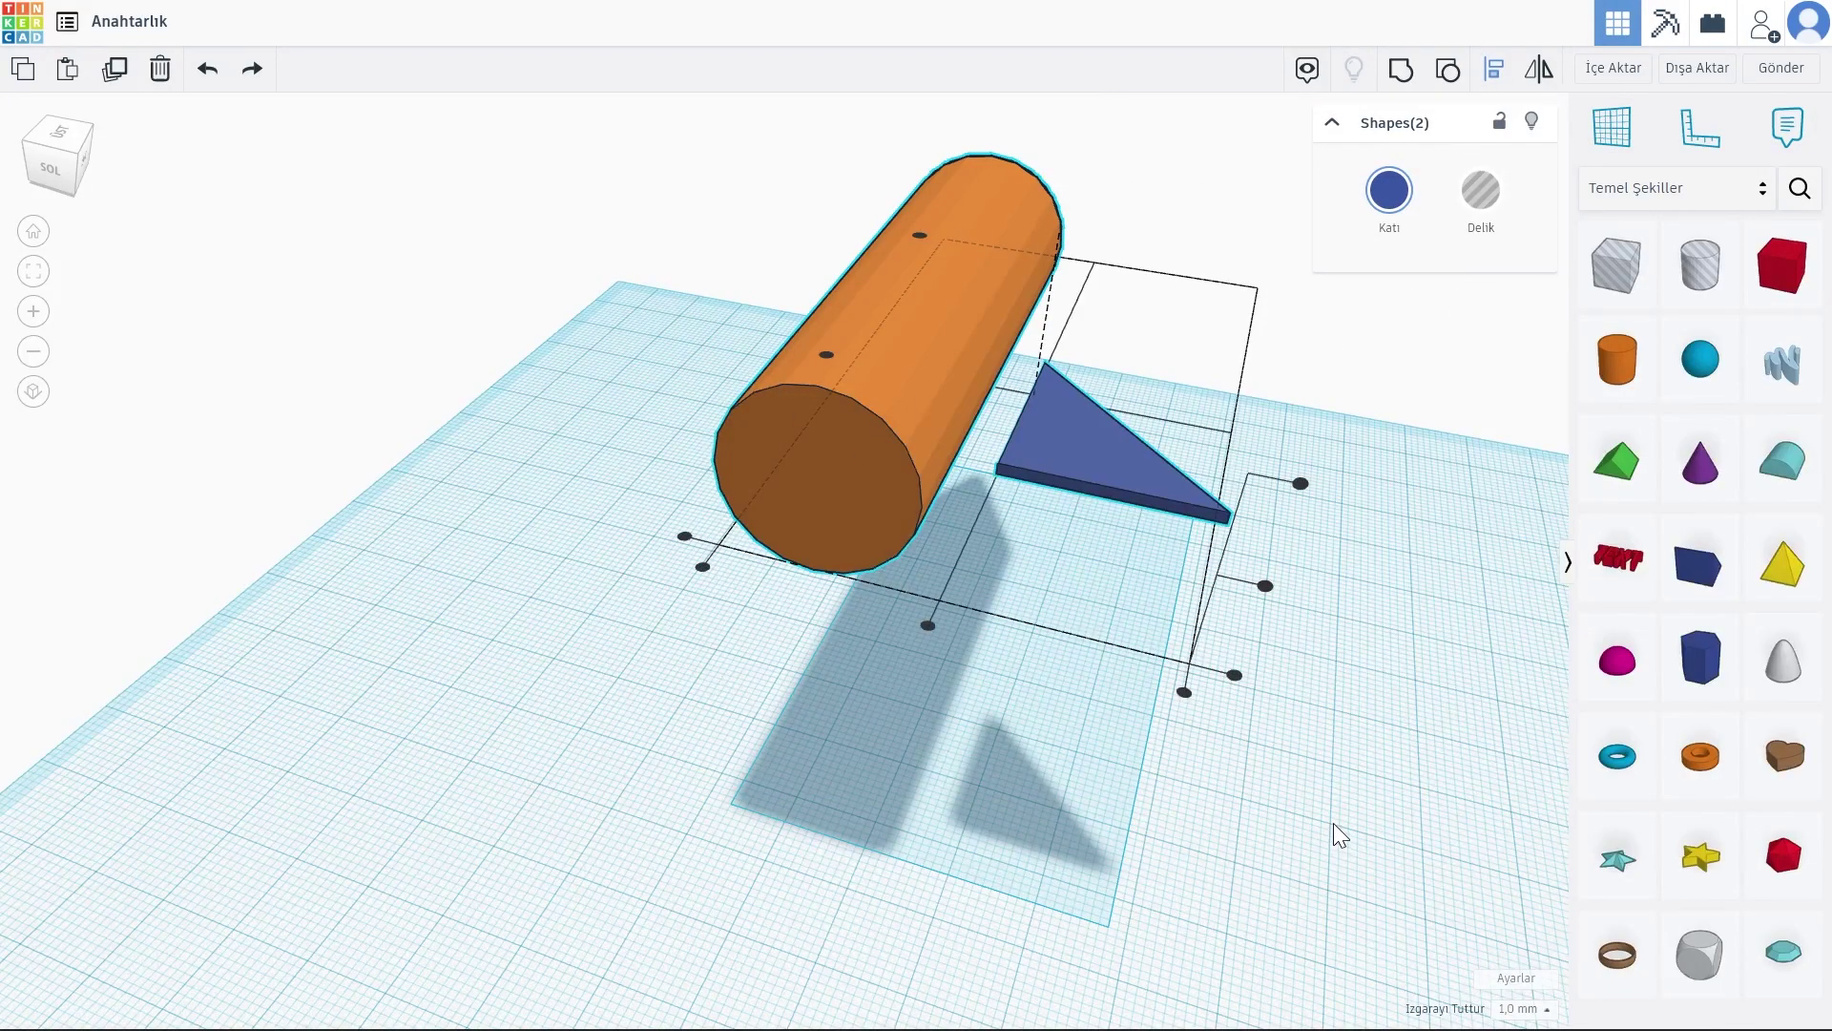
mouse_move(1323, 787)
right_down()
mouse_move(937, 668)
mouse_move(1010, 459)
mouse_move(1115, 513)
mouse_move(1227, 388)
right_up()
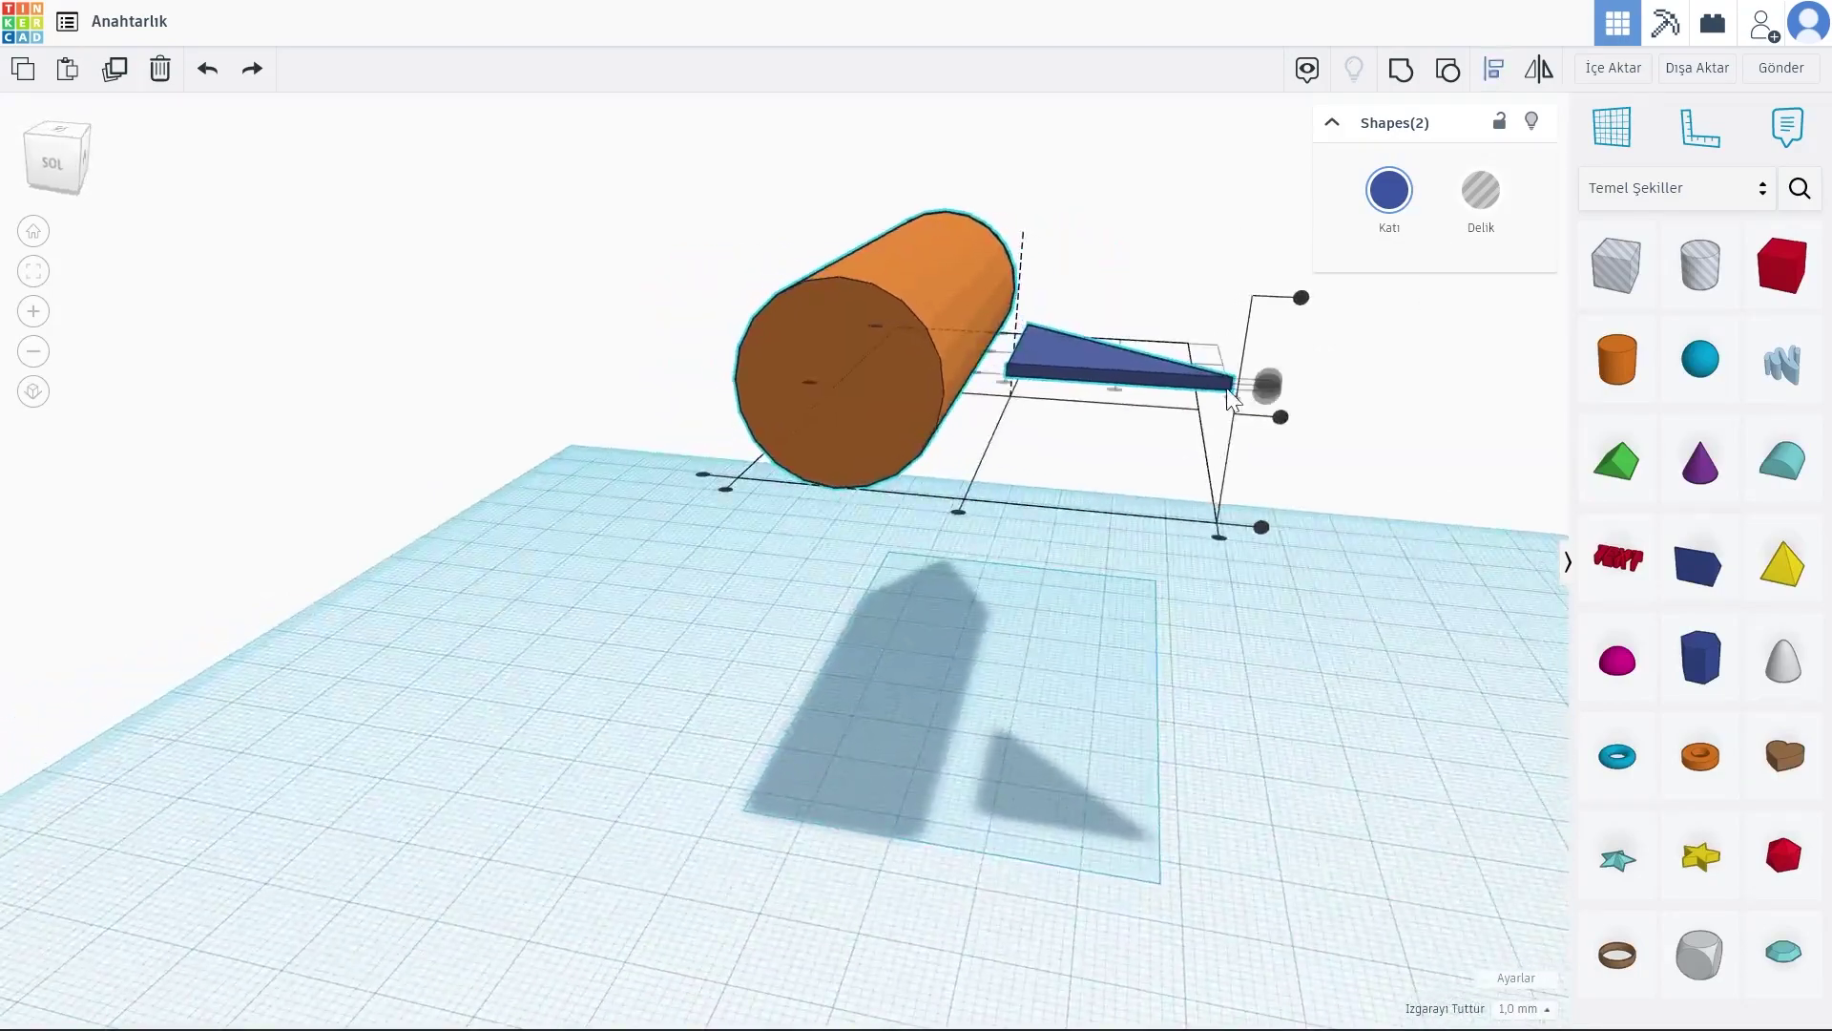
click(1282, 418)
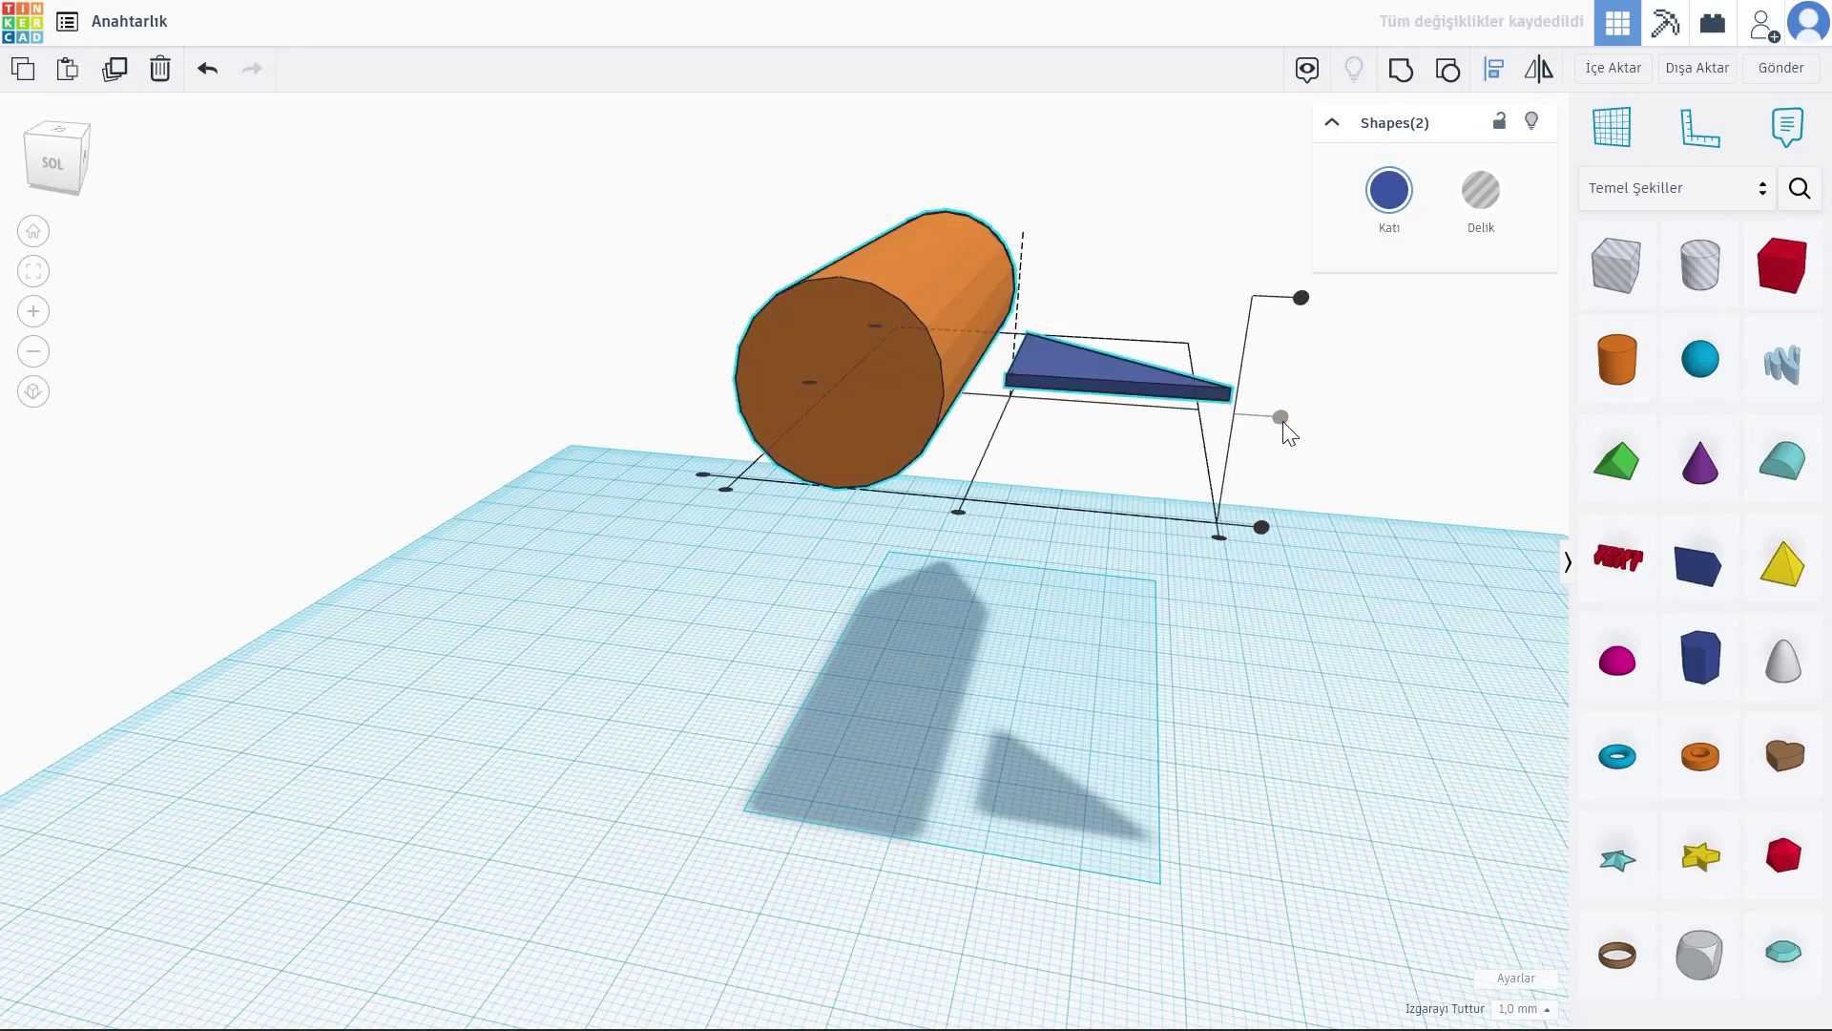
key(ctrl+z)
mouse_move(1288, 434)
right_down()
mouse_move(708, 644)
mouse_move(897, 678)
mouse_move(745, 798)
mouse_move(758, 515)
right_up()
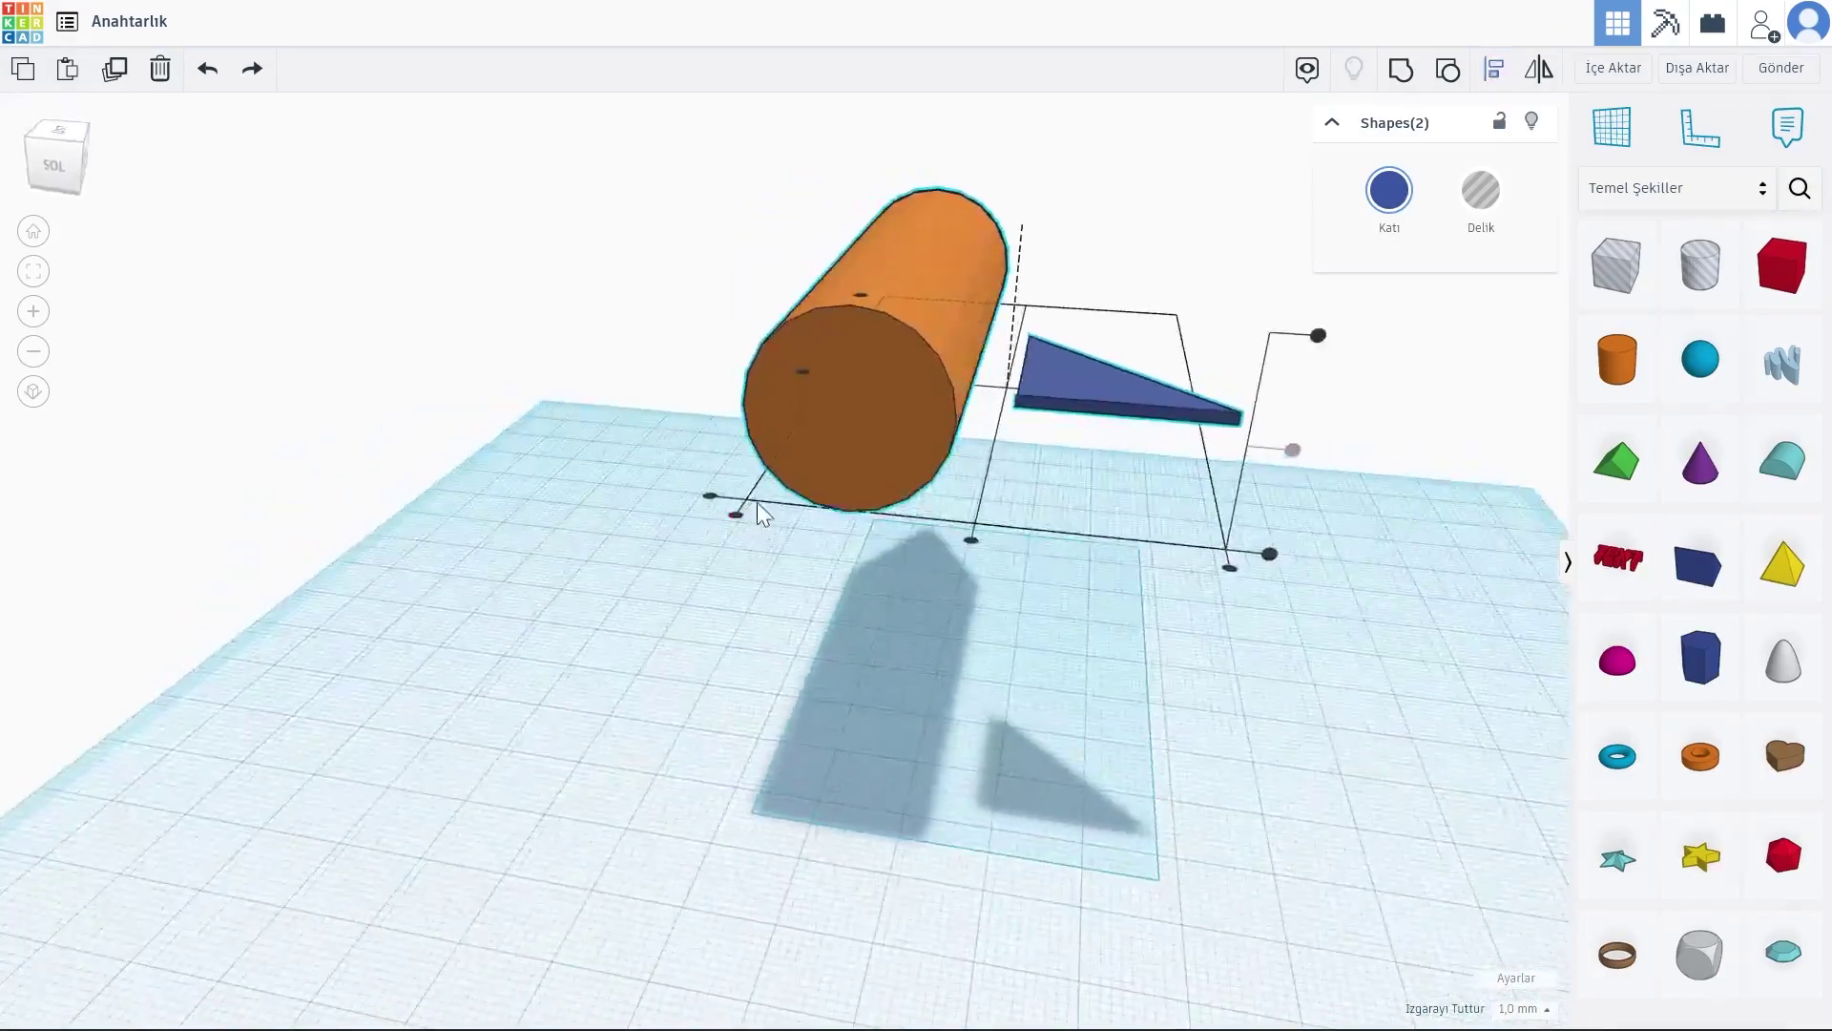
click(709, 496)
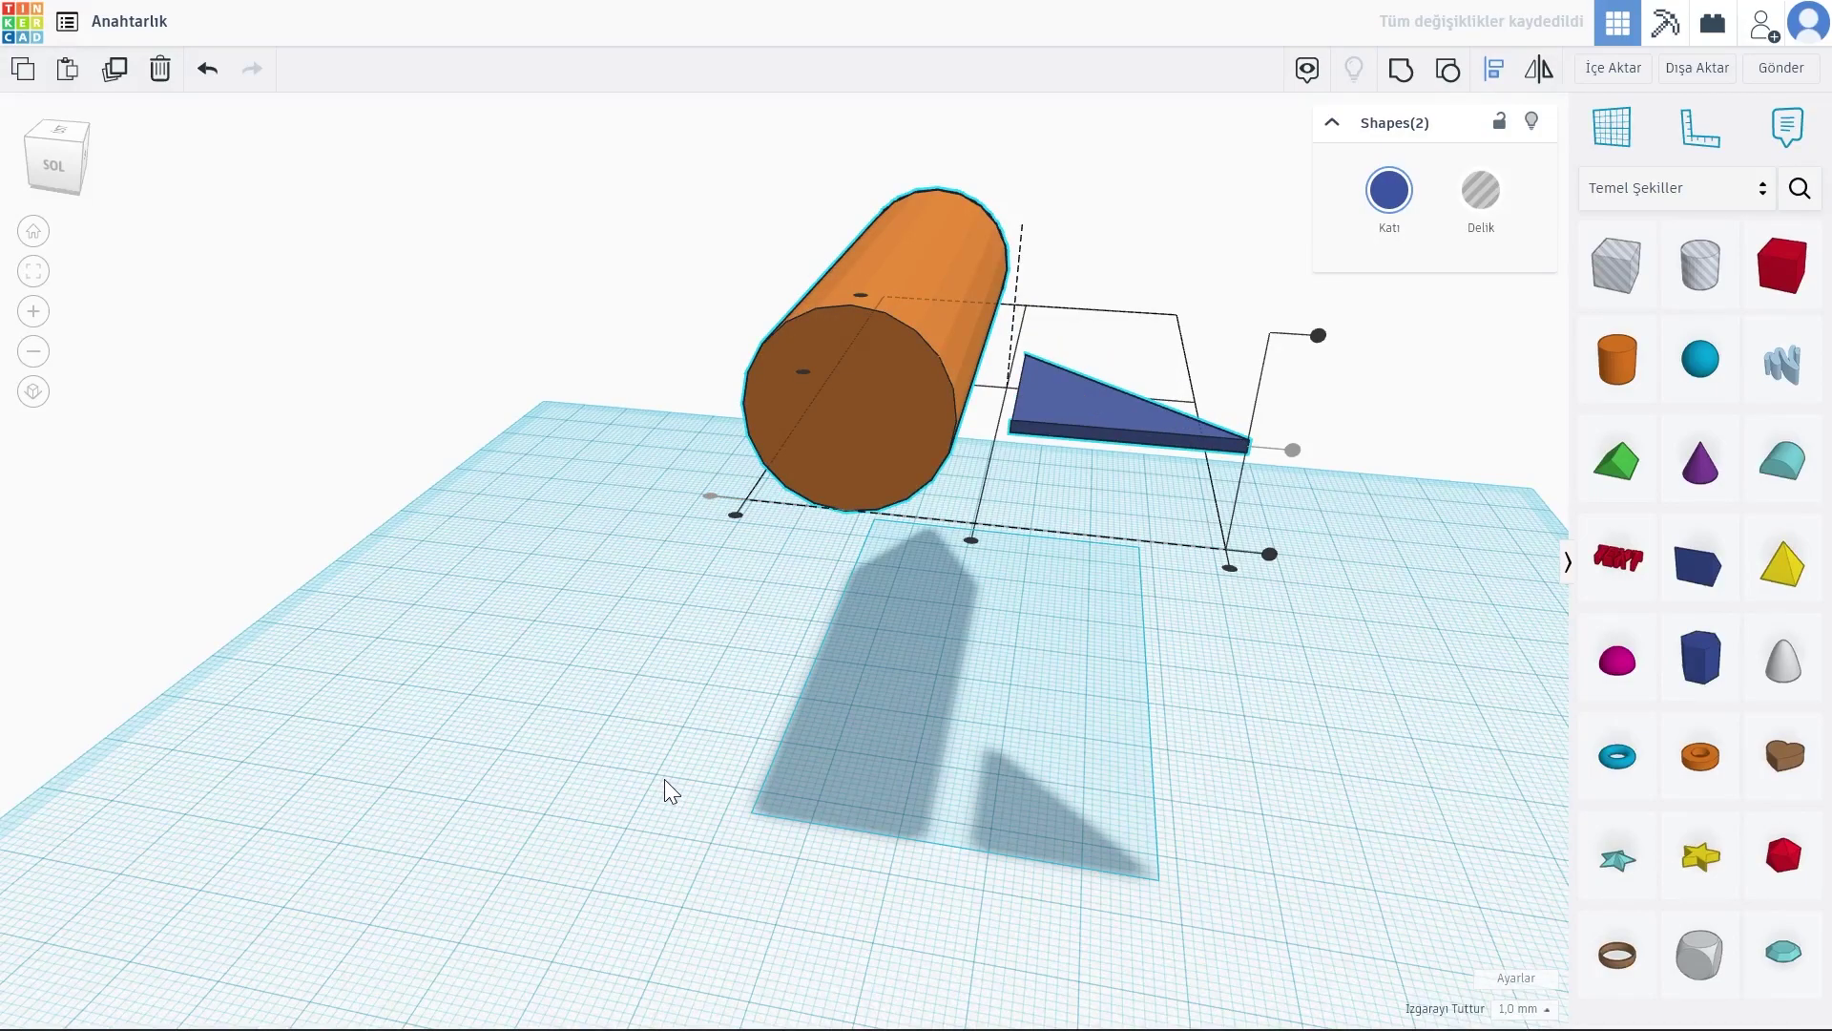
Step: Slide the triangle against the cylinder as a fin
click(1061, 633)
click(1055, 410)
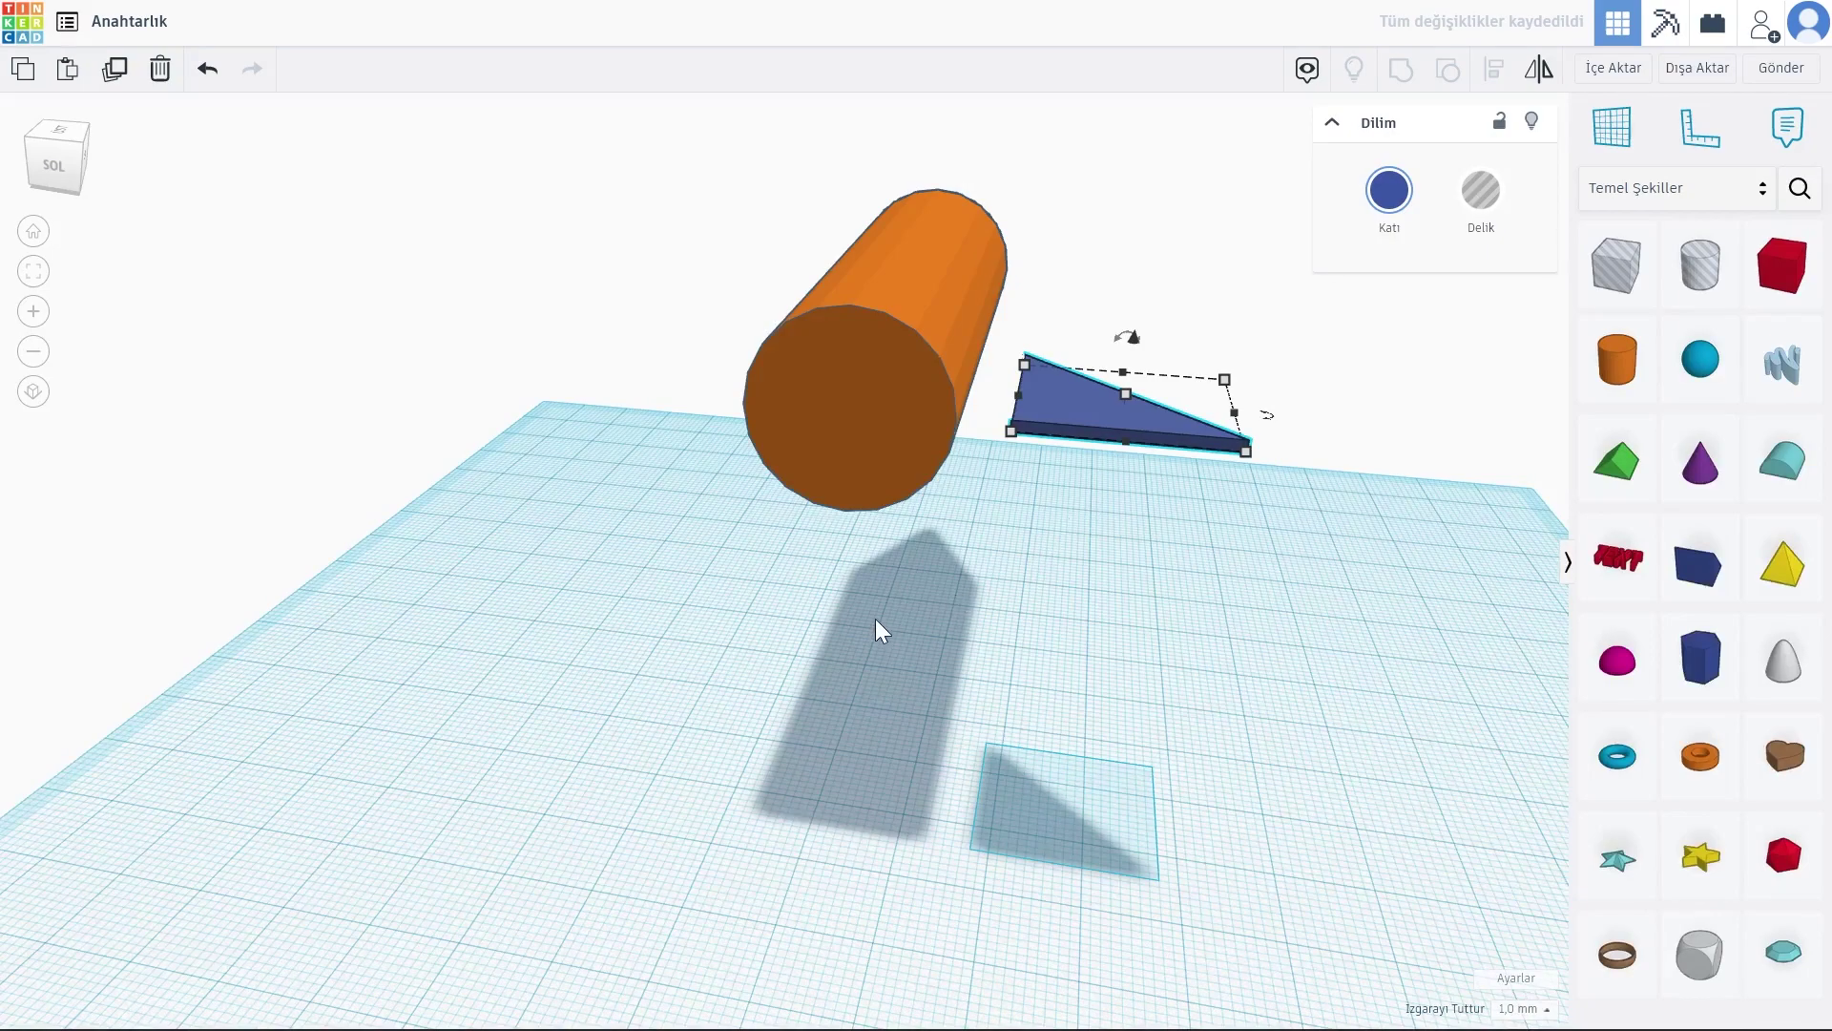
key(Left)
key(Left)
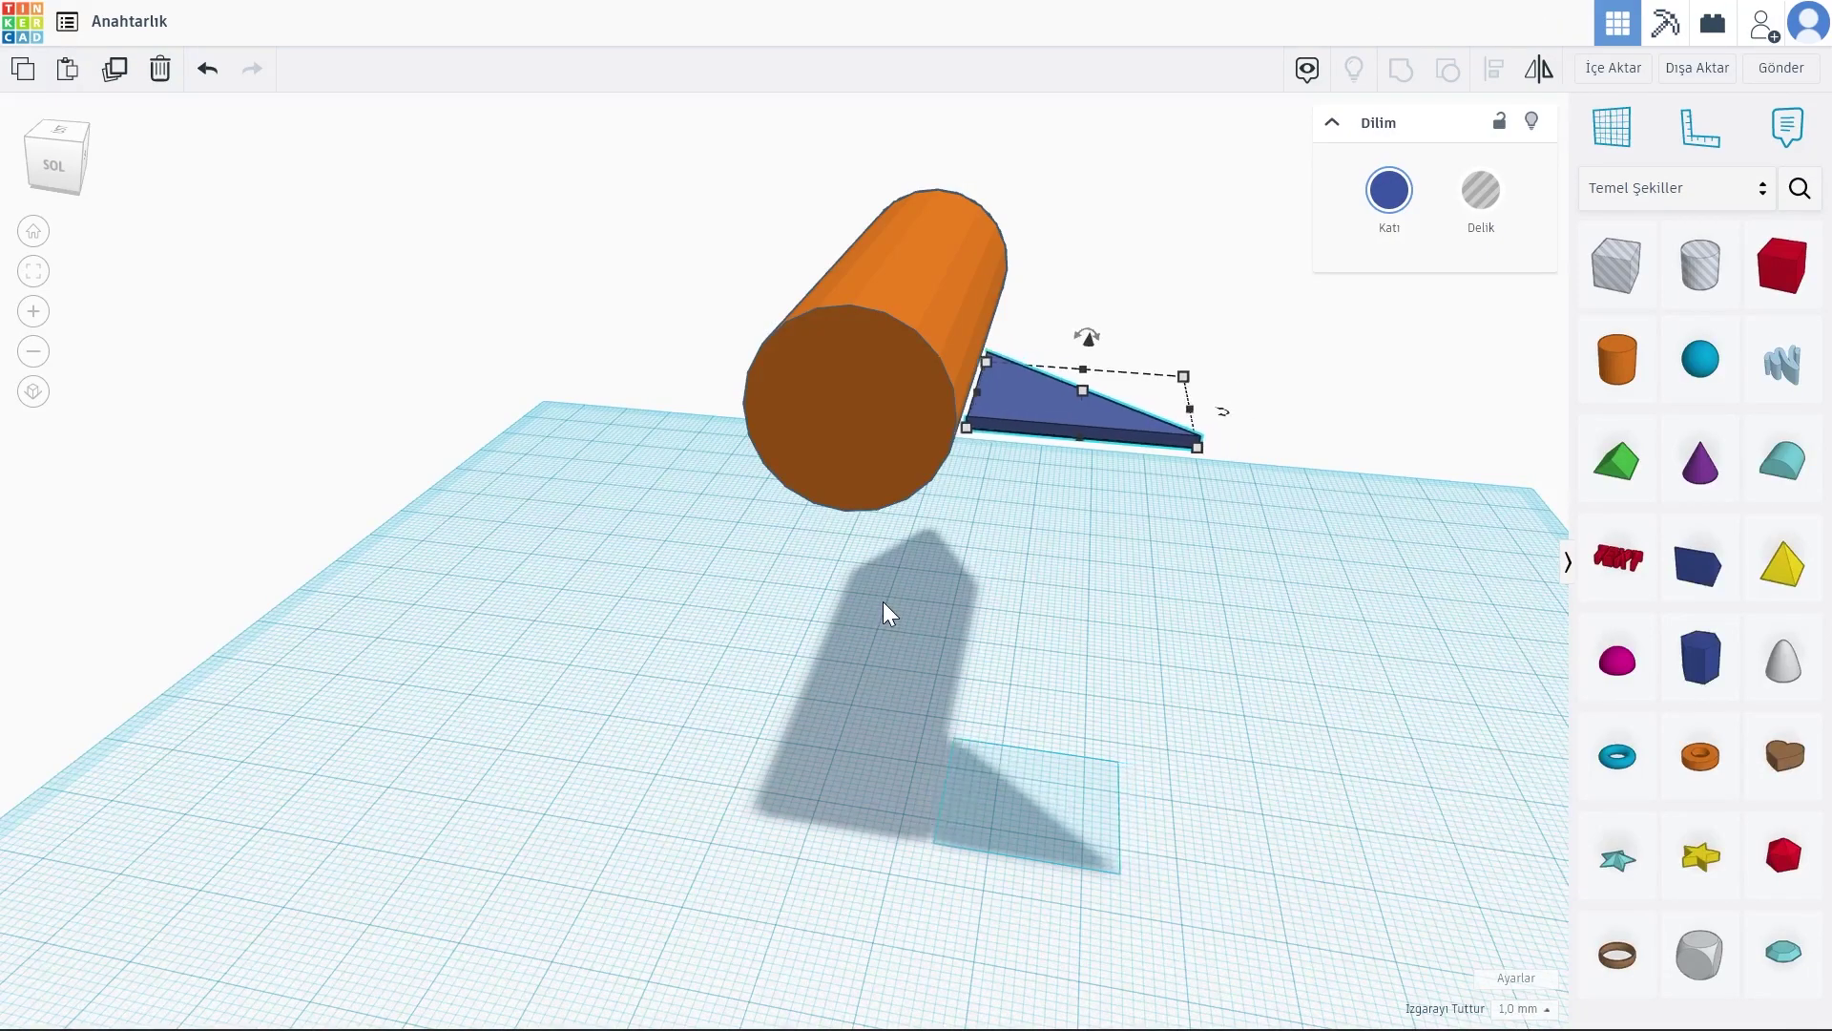
key(Left)
mouse_move(884, 601)
right_down()
mouse_move(937, 632)
mouse_move(923, 607)
right_up()
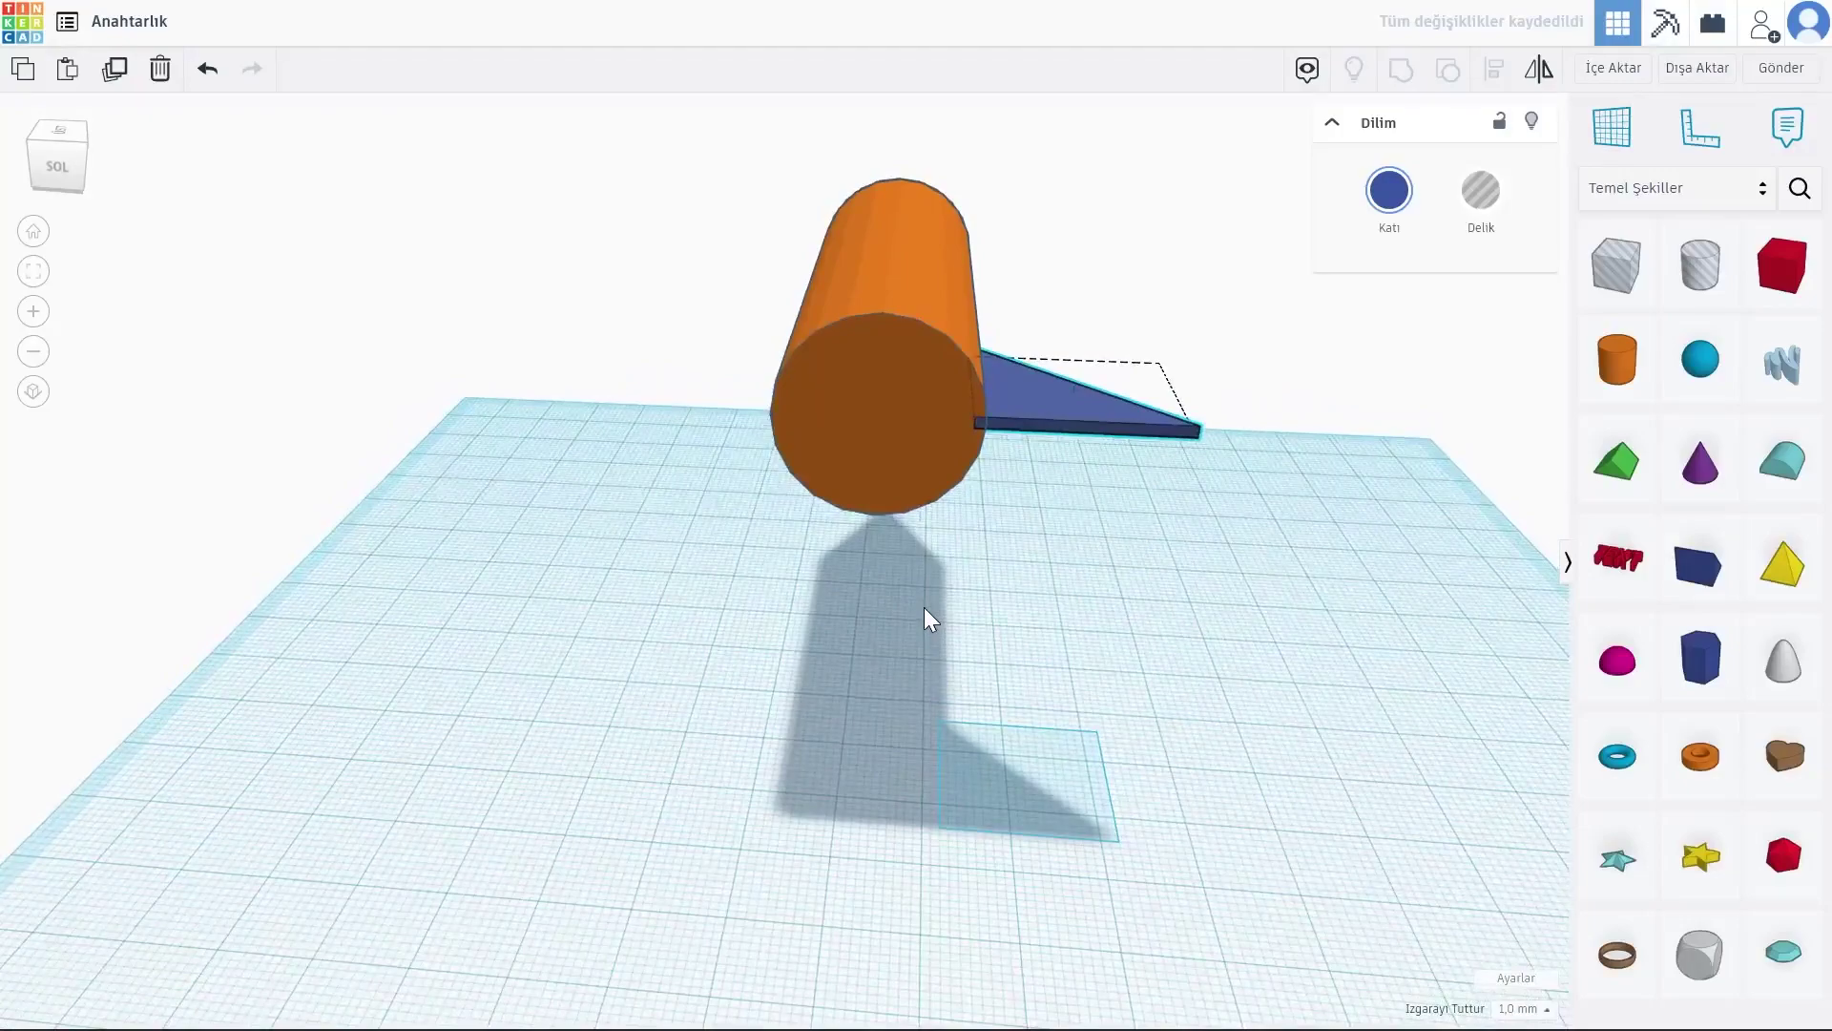
key(ctrl+z)
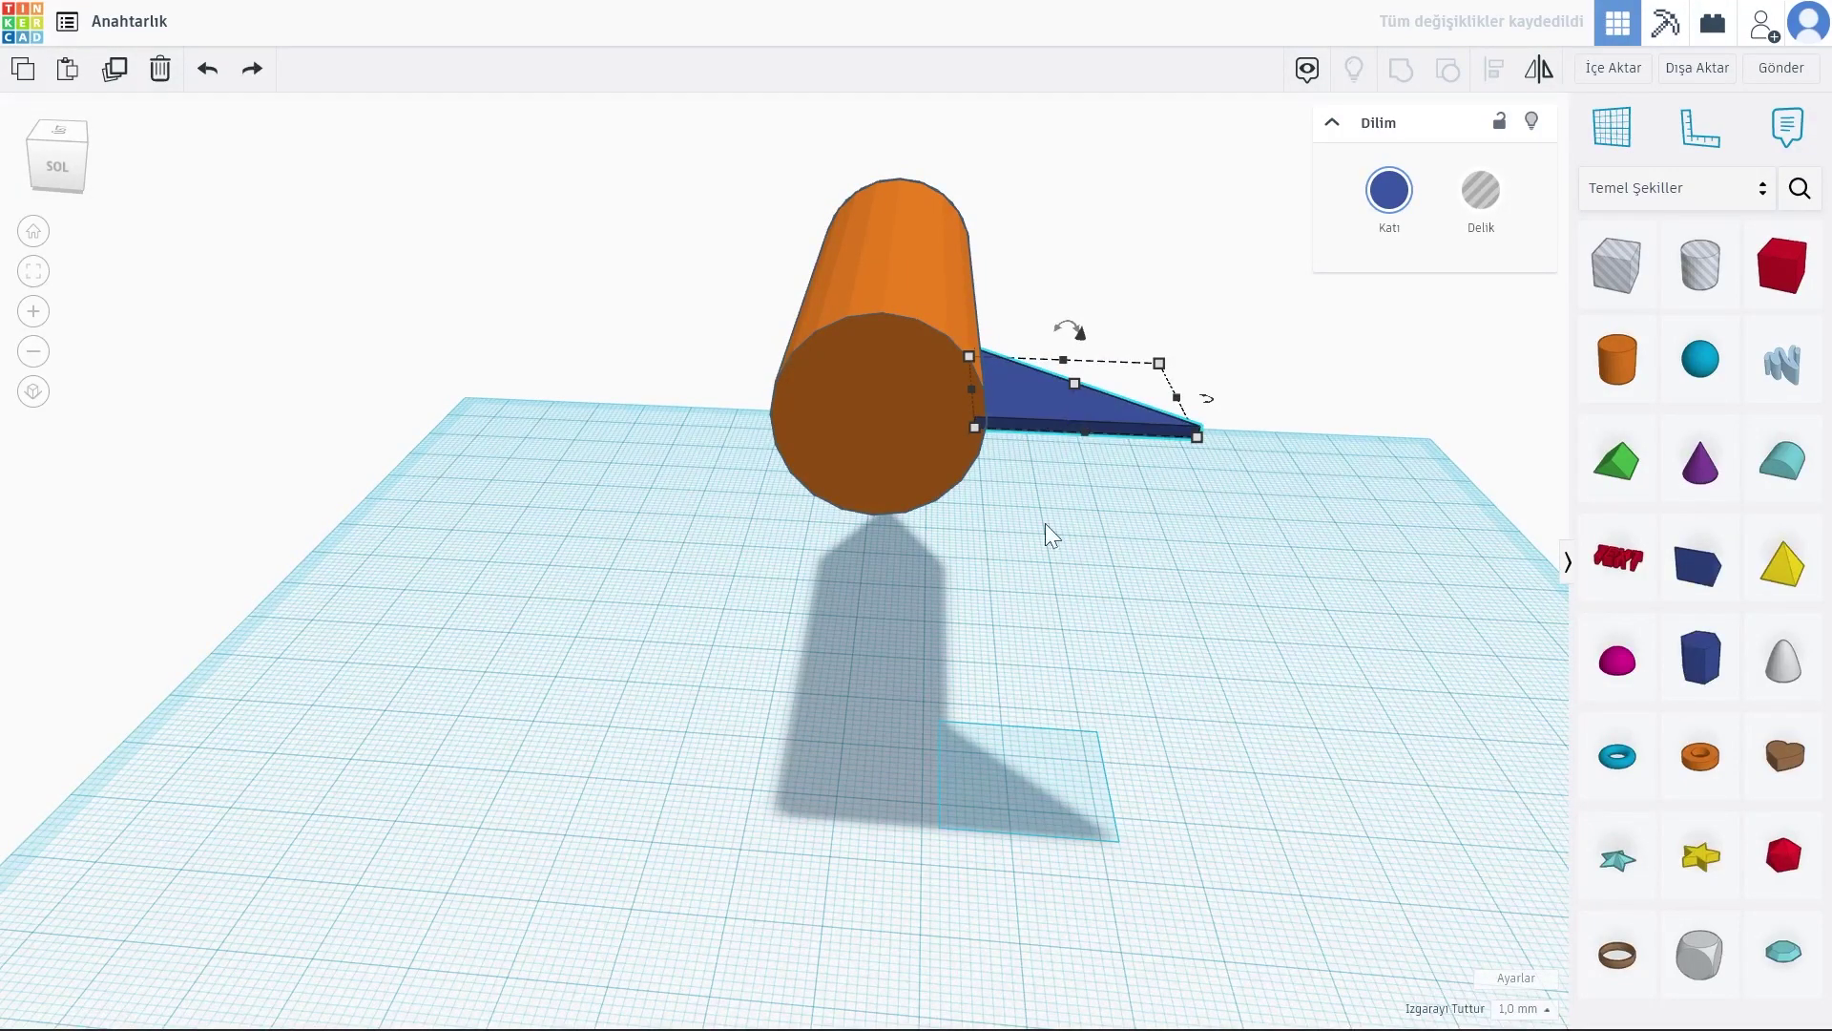
mouse_move(1061, 412)
mouse_down()
mouse_move(941, 421)
mouse_move(939, 446)
mouse_move(960, 370)
mouse_move(953, 414)
mouse_move(952, 395)
mouse_move(948, 410)
mouse_move(1015, 405)
mouse_move(632, 410)
mouse_move(655, 407)
mouse_up()
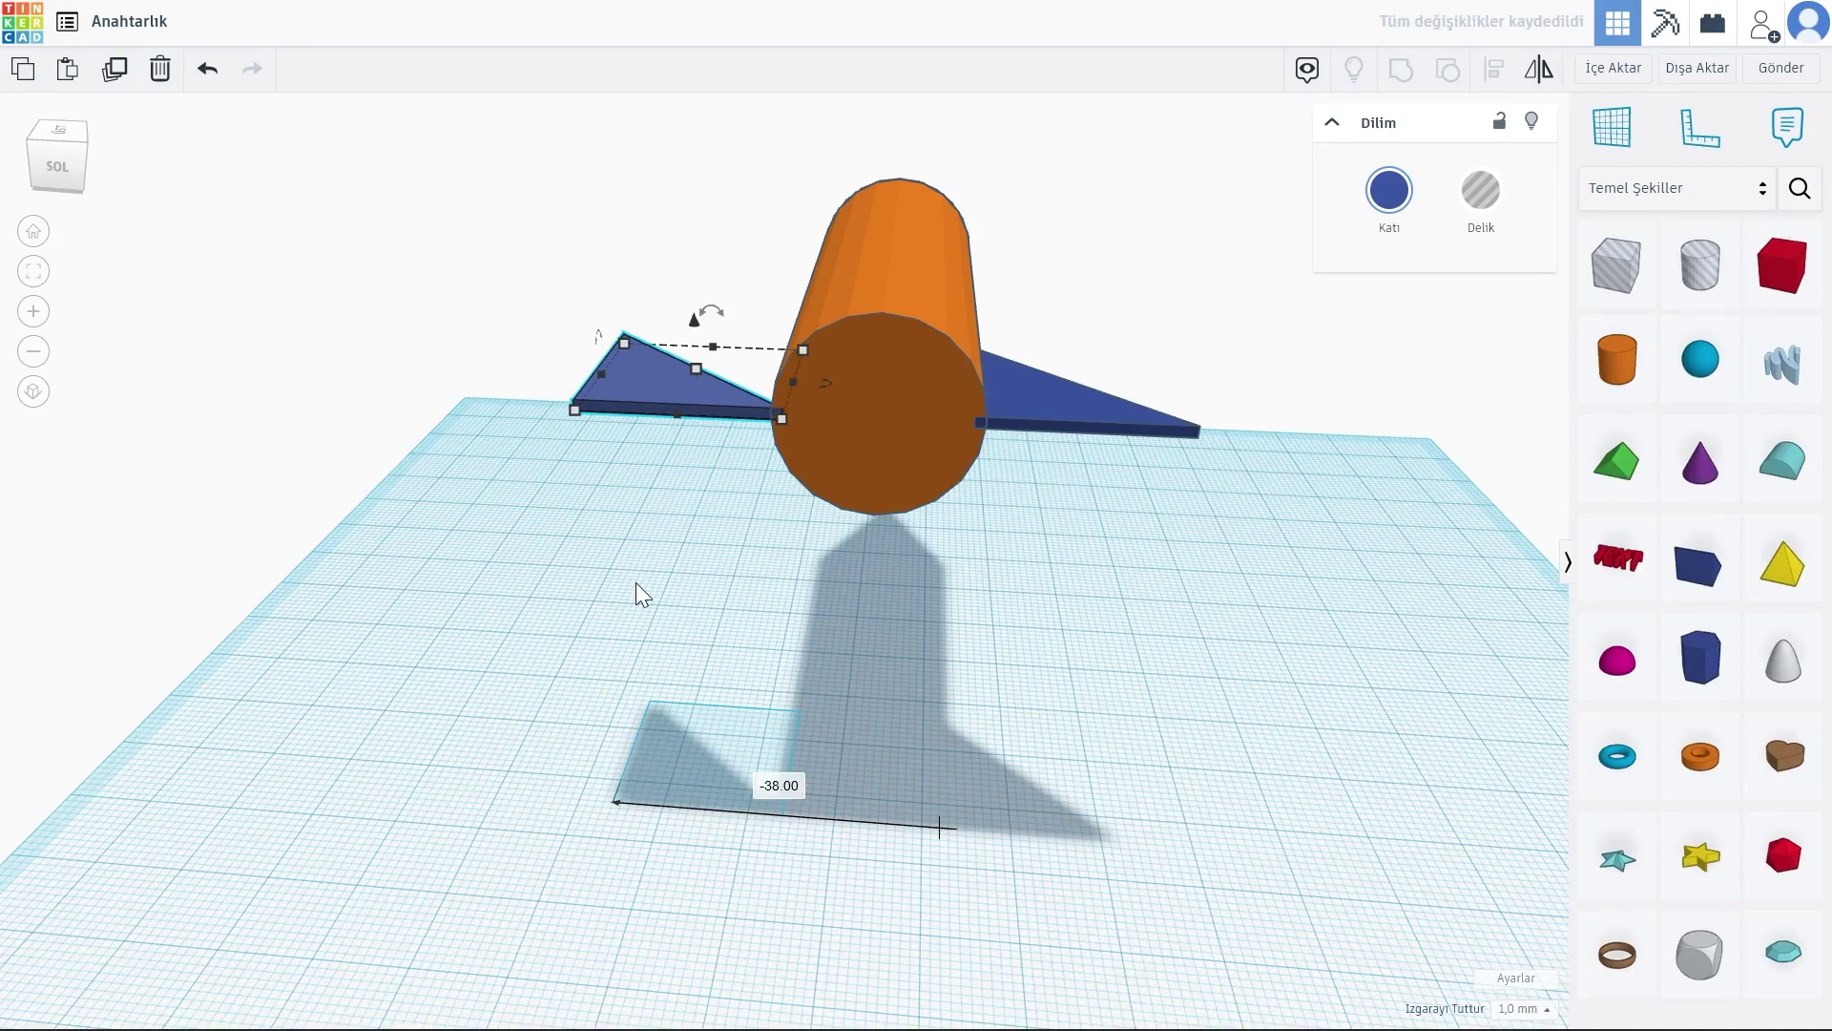
Step: Mirror the left fin so it points outward, opposite the right fin
click(1538, 73)
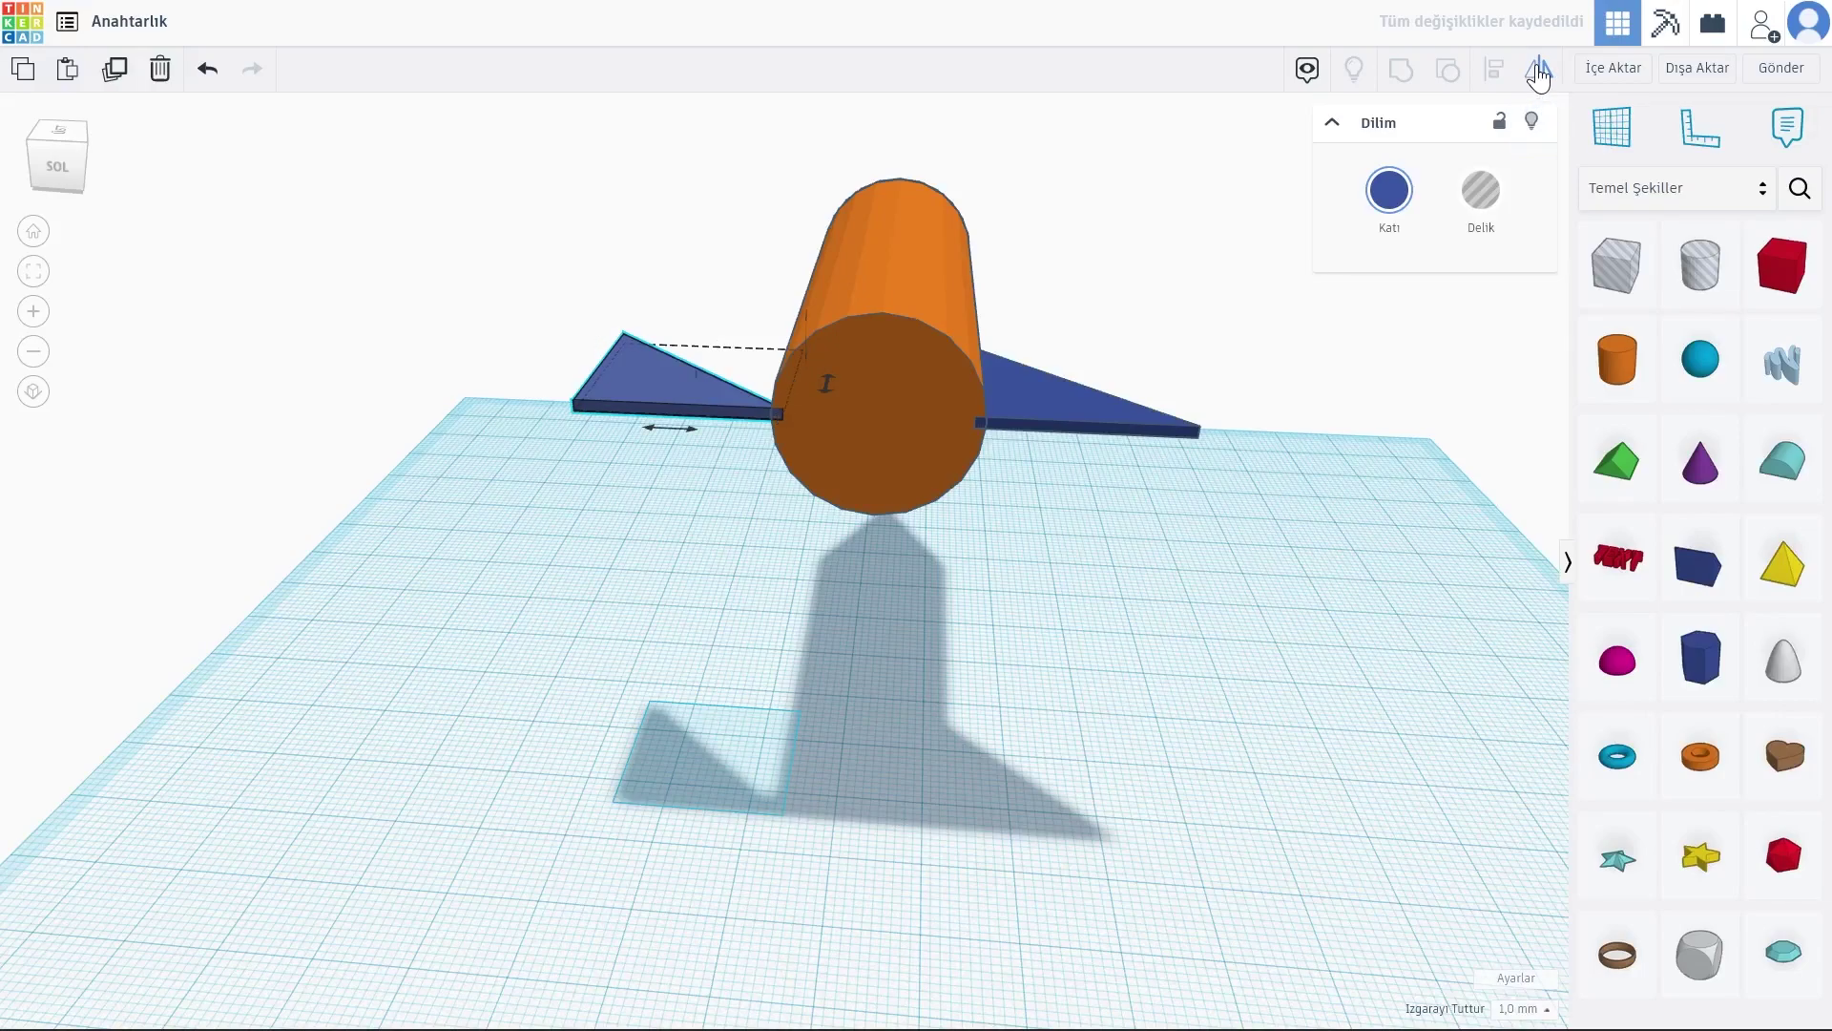
click(674, 431)
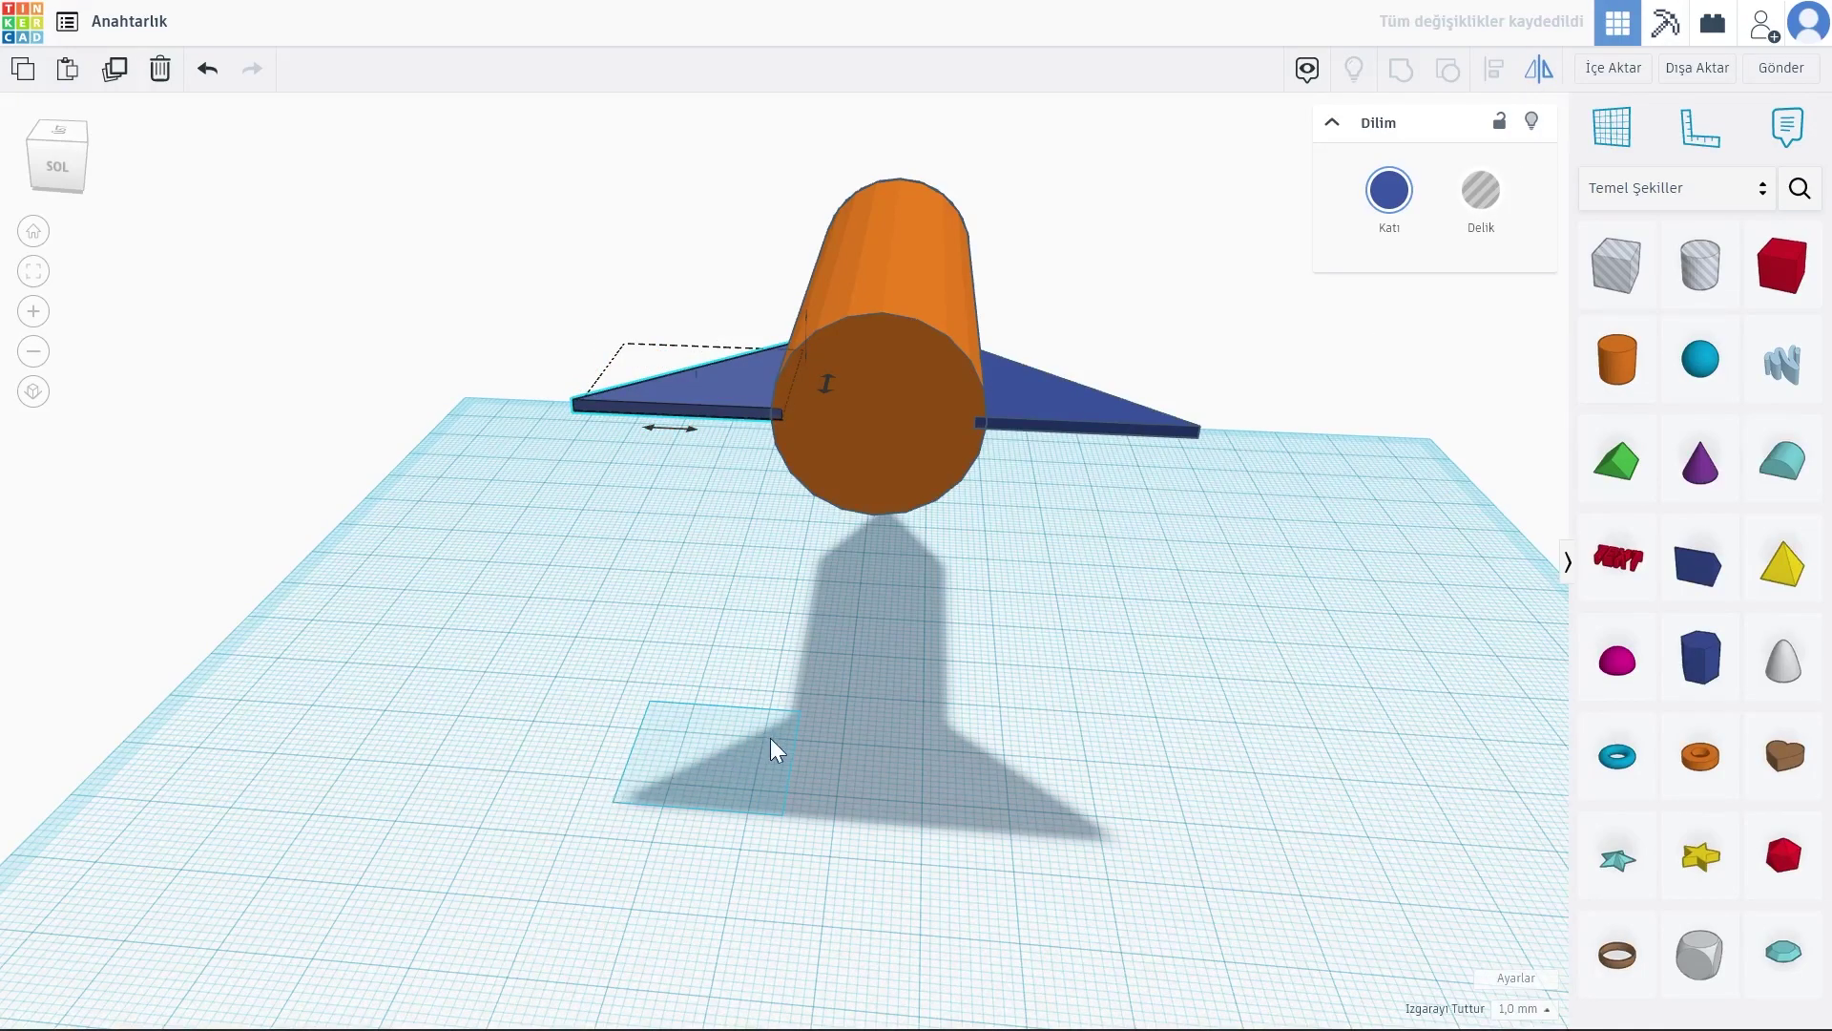
click(845, 756)
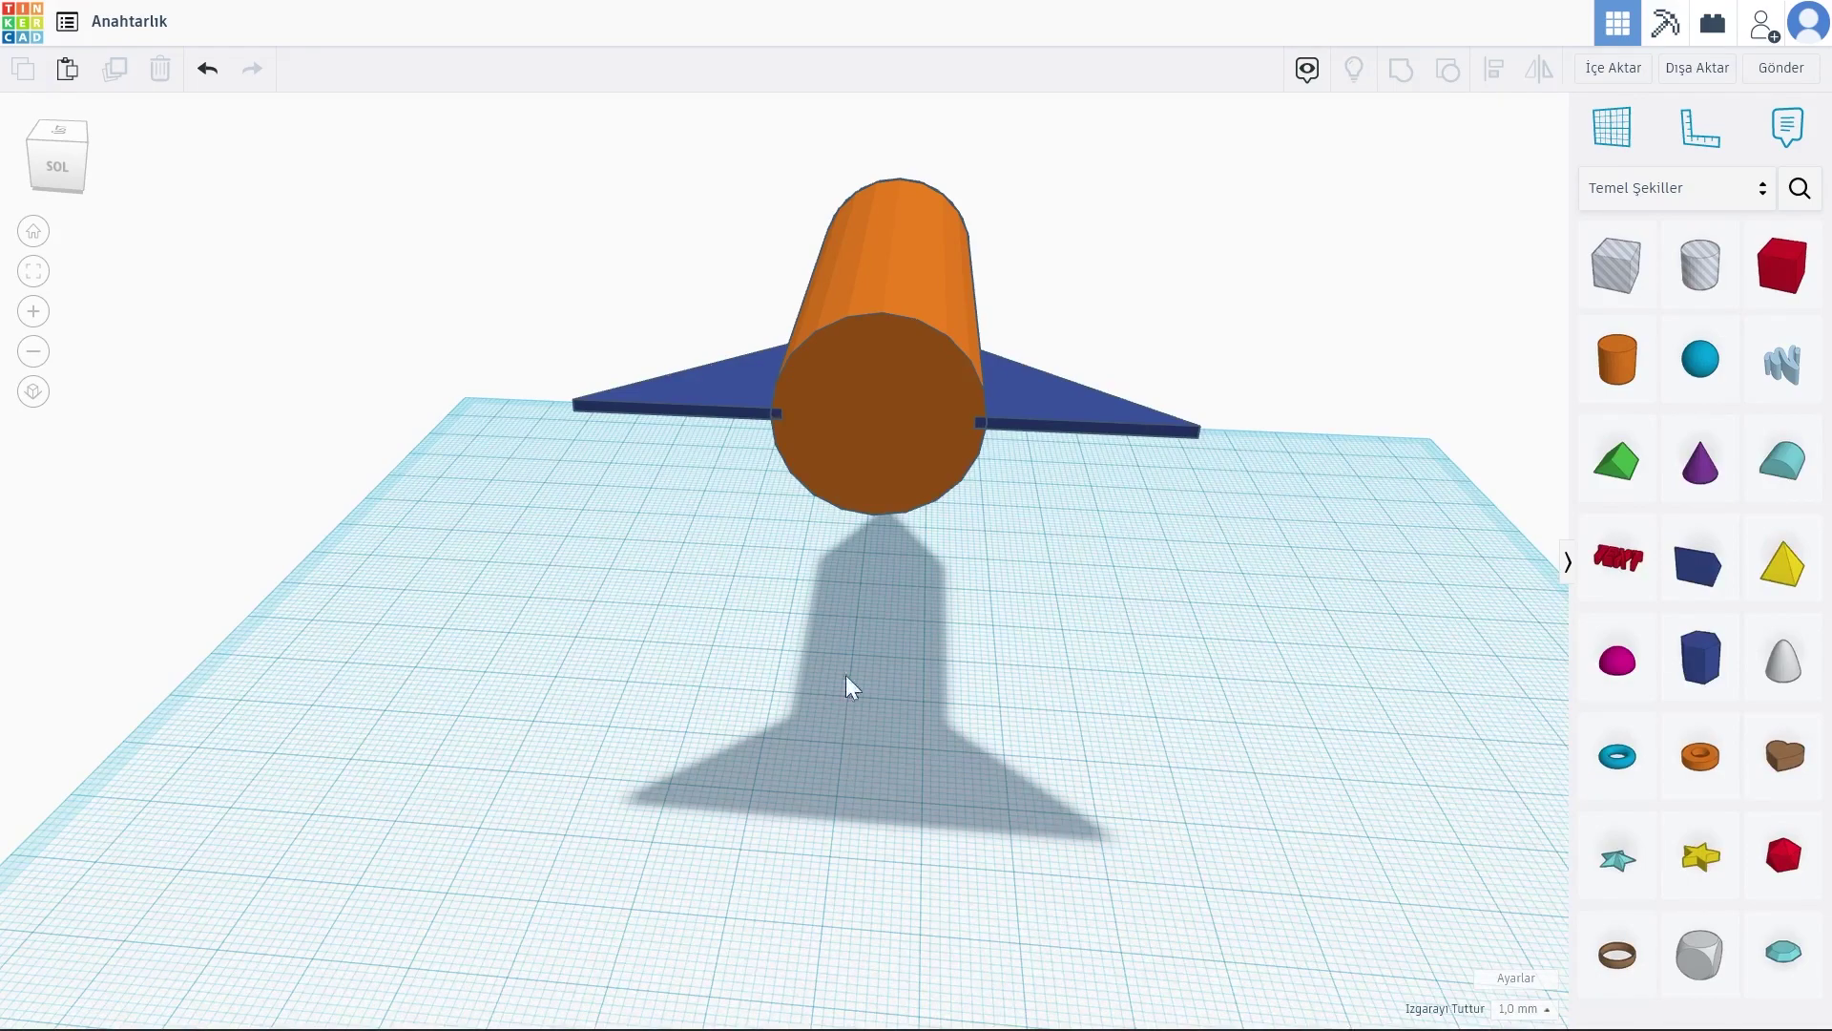
click(1115, 430)
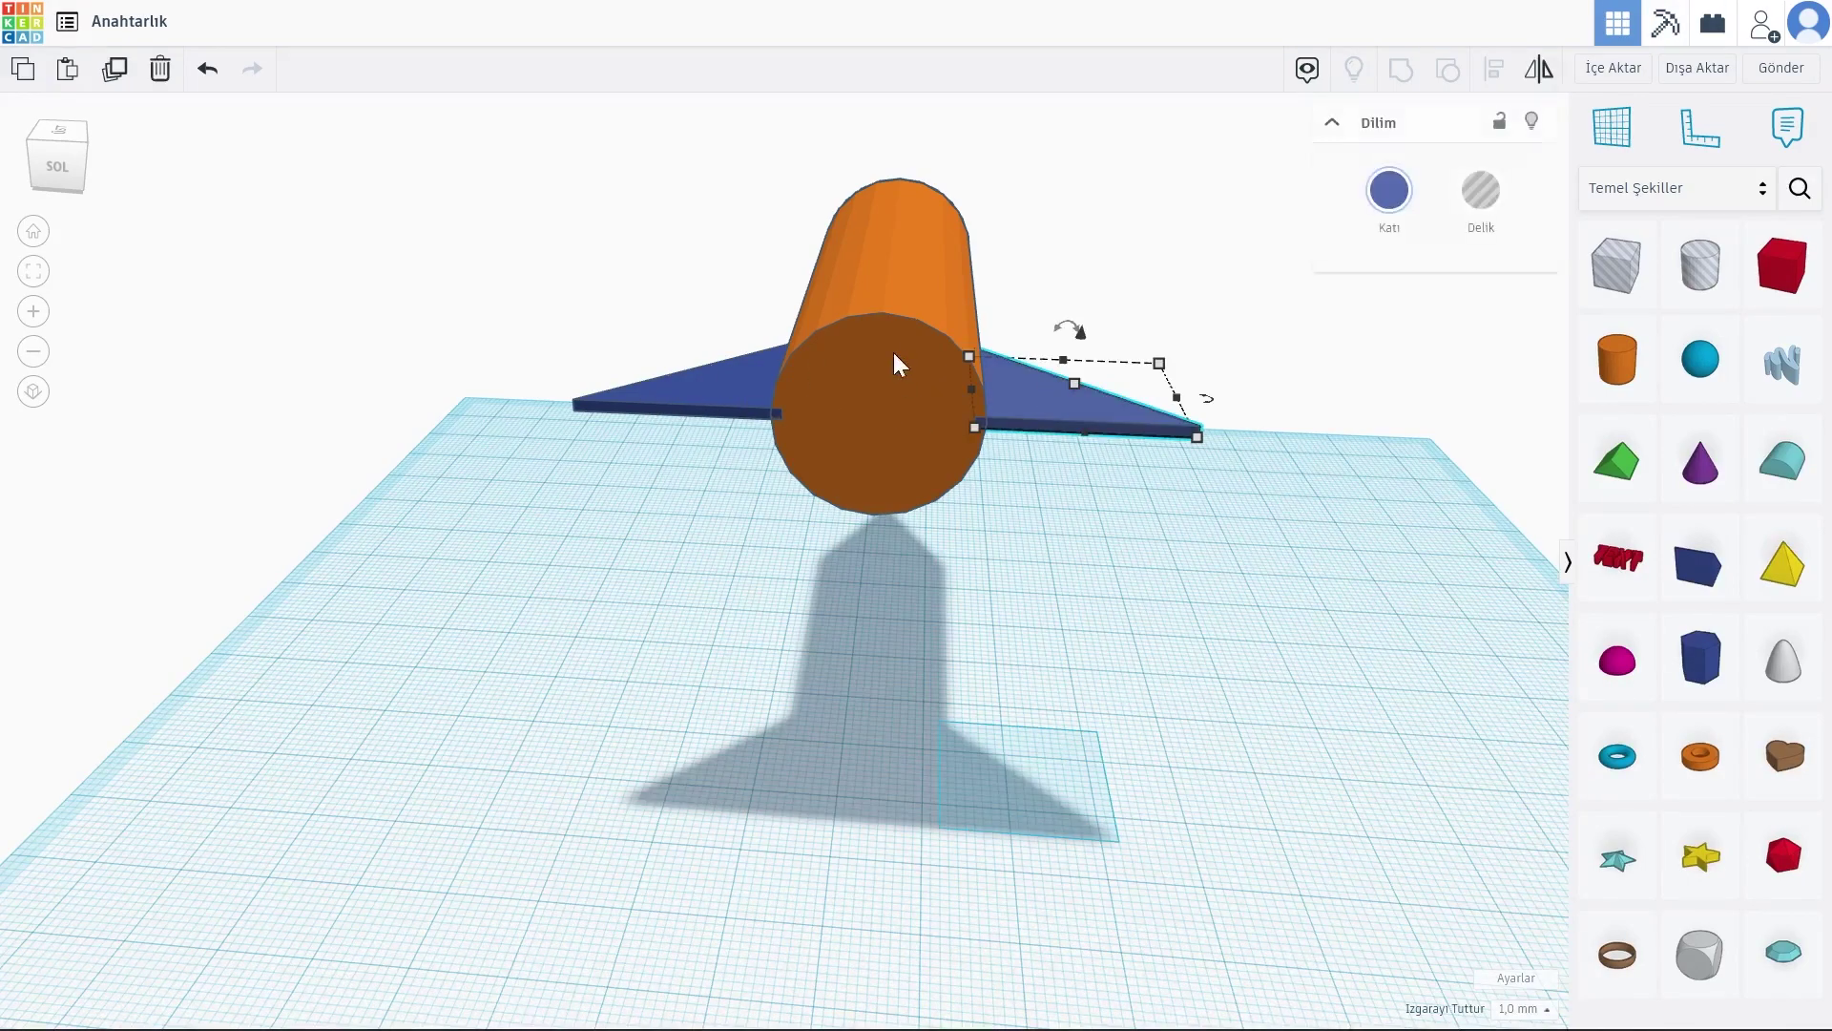
click(828, 746)
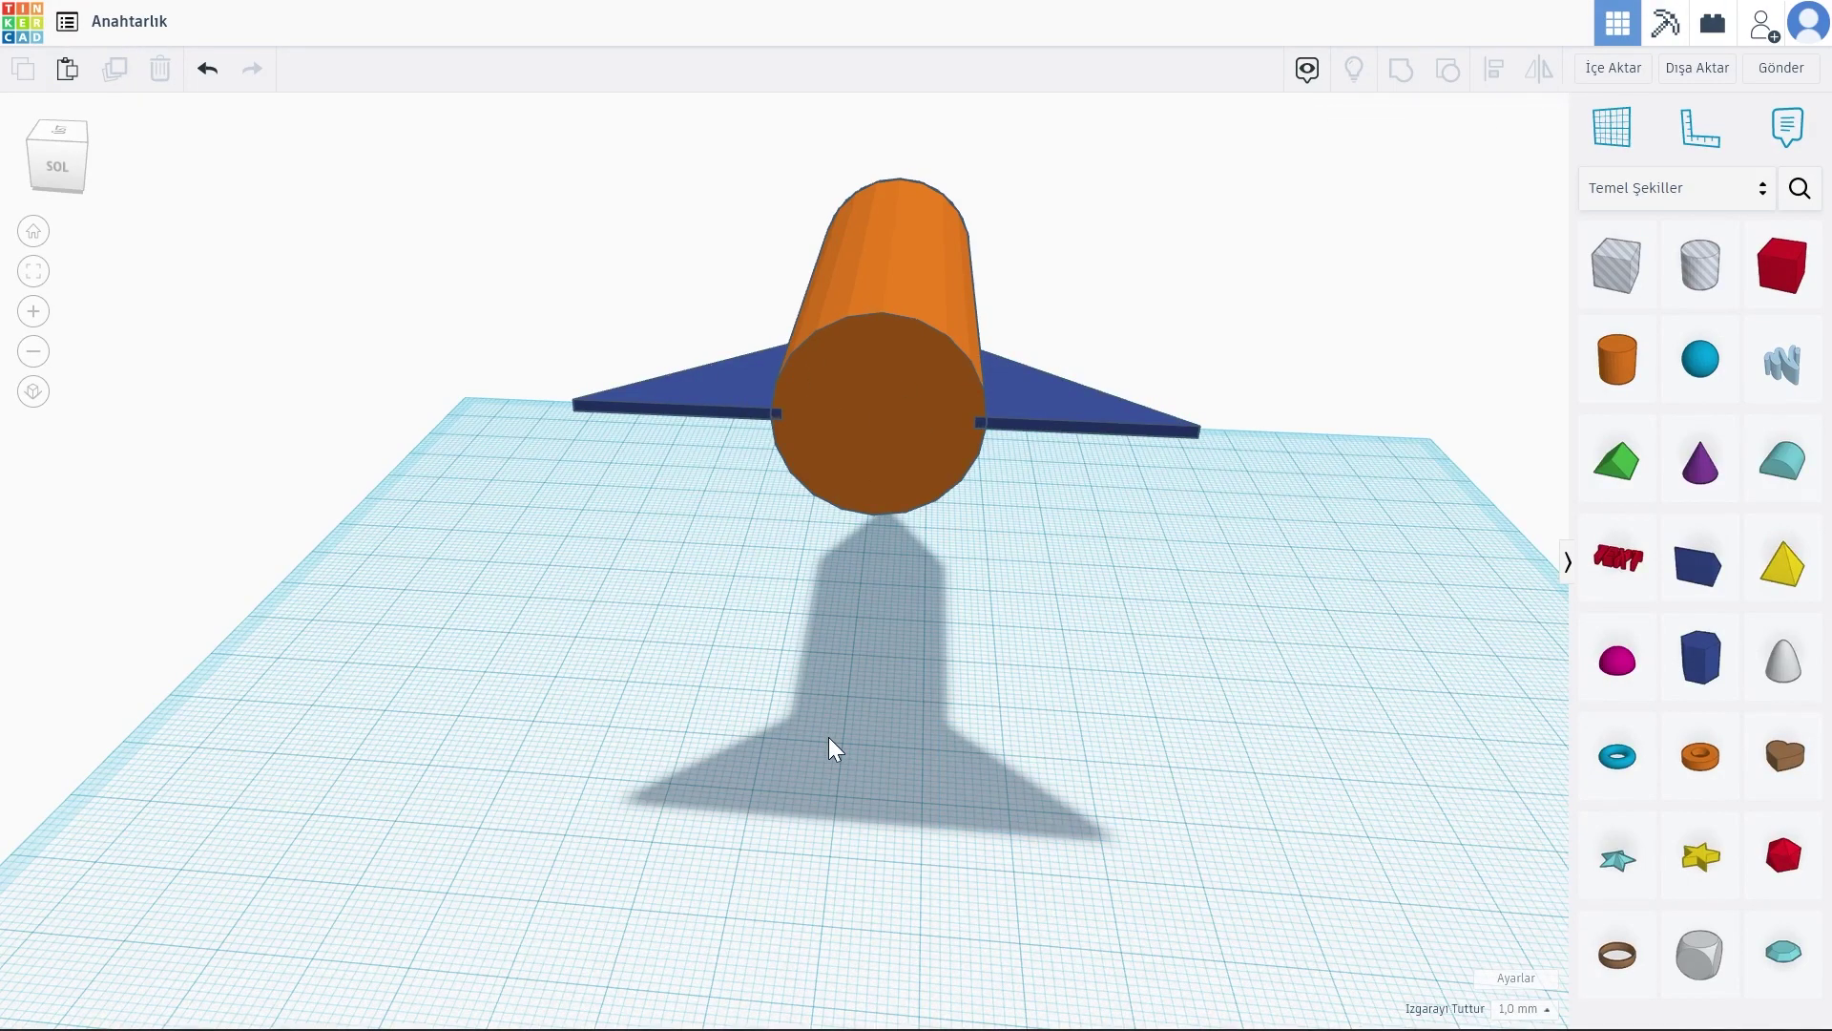
key(ctrl+z)
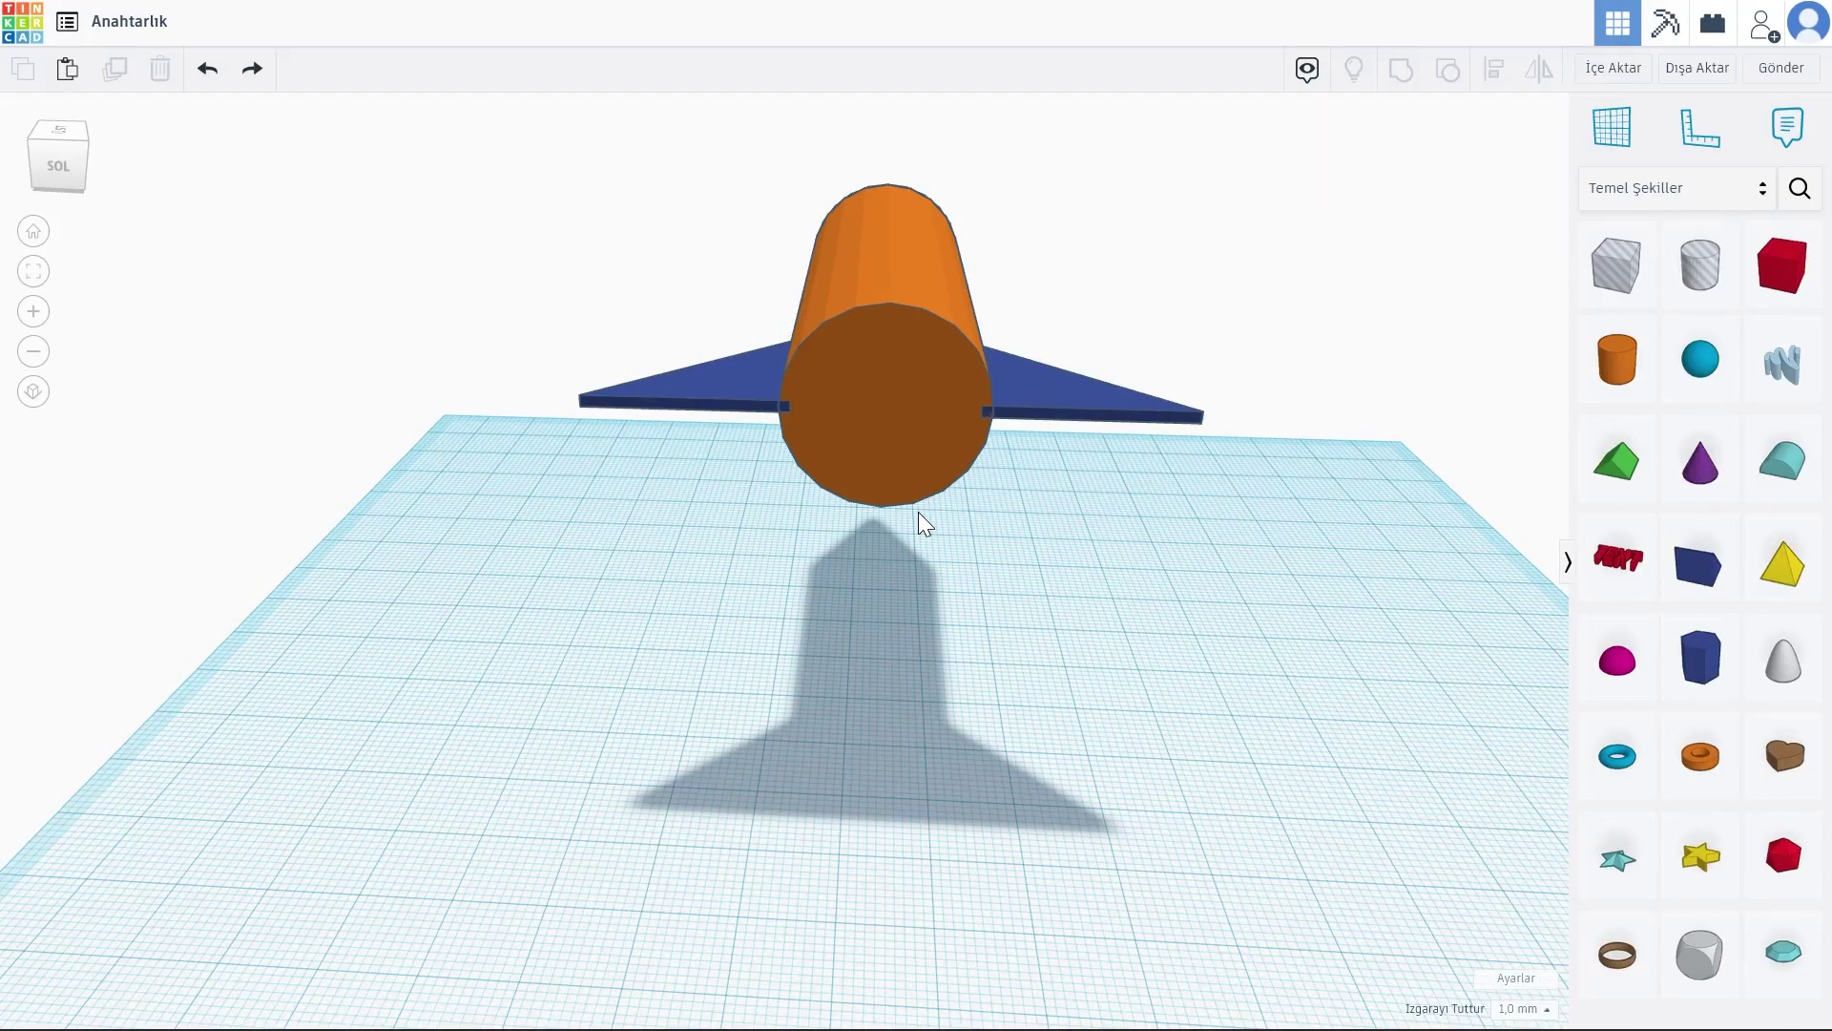
Step: Copy a fin onto the workplane and rotate the body and fins 90°
click(1038, 401)
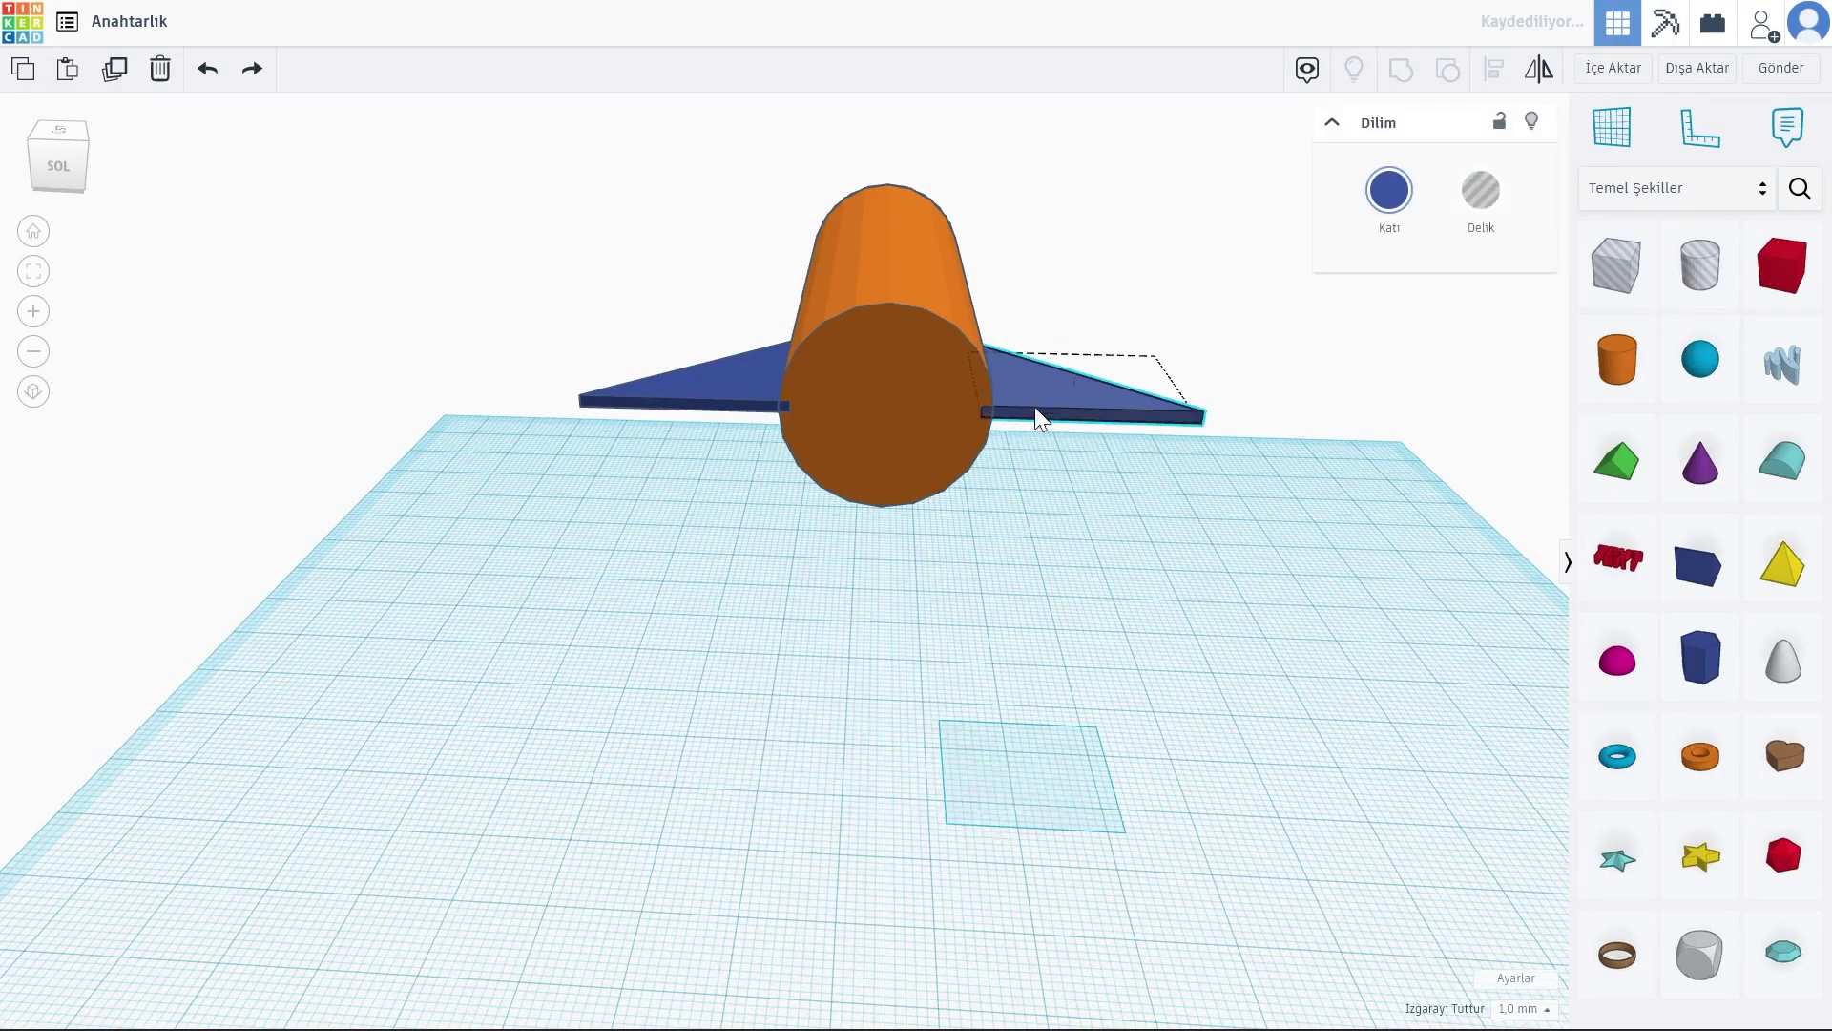
drag(995, 393, 1033, 627)
drag(426, 273, 1183, 431)
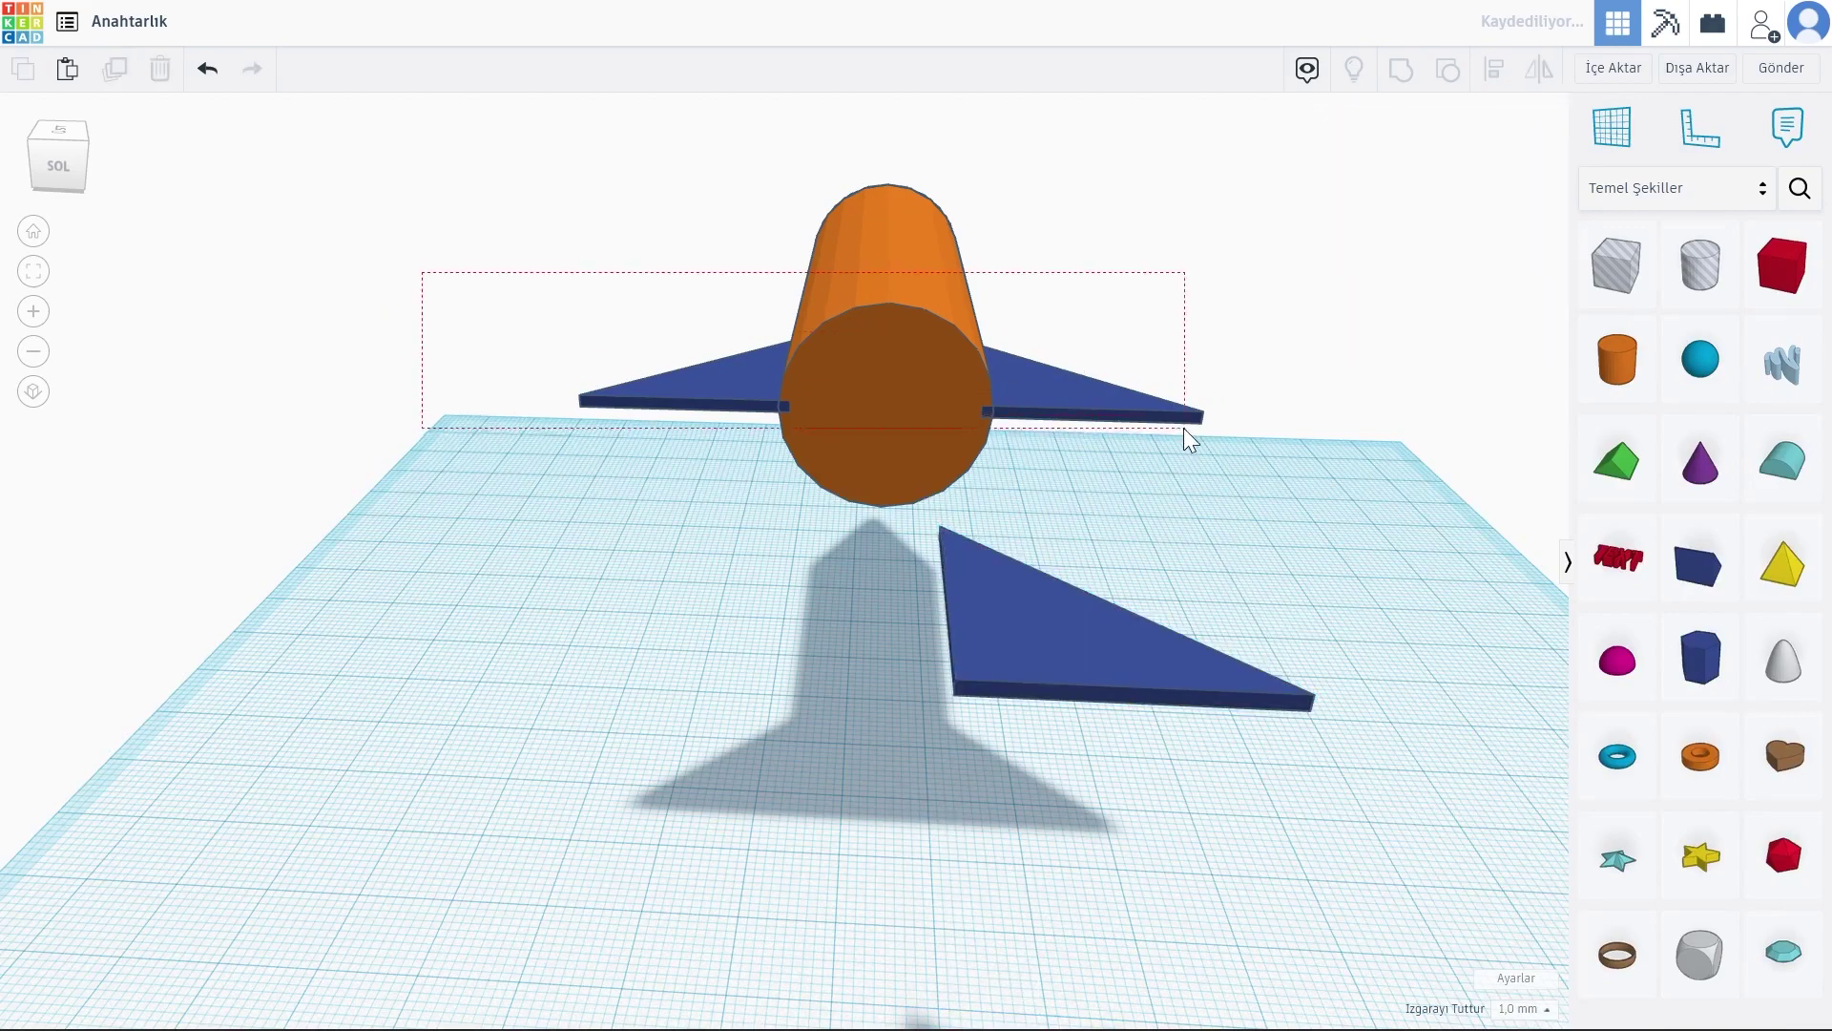
drag(893, 136, 1011, 258)
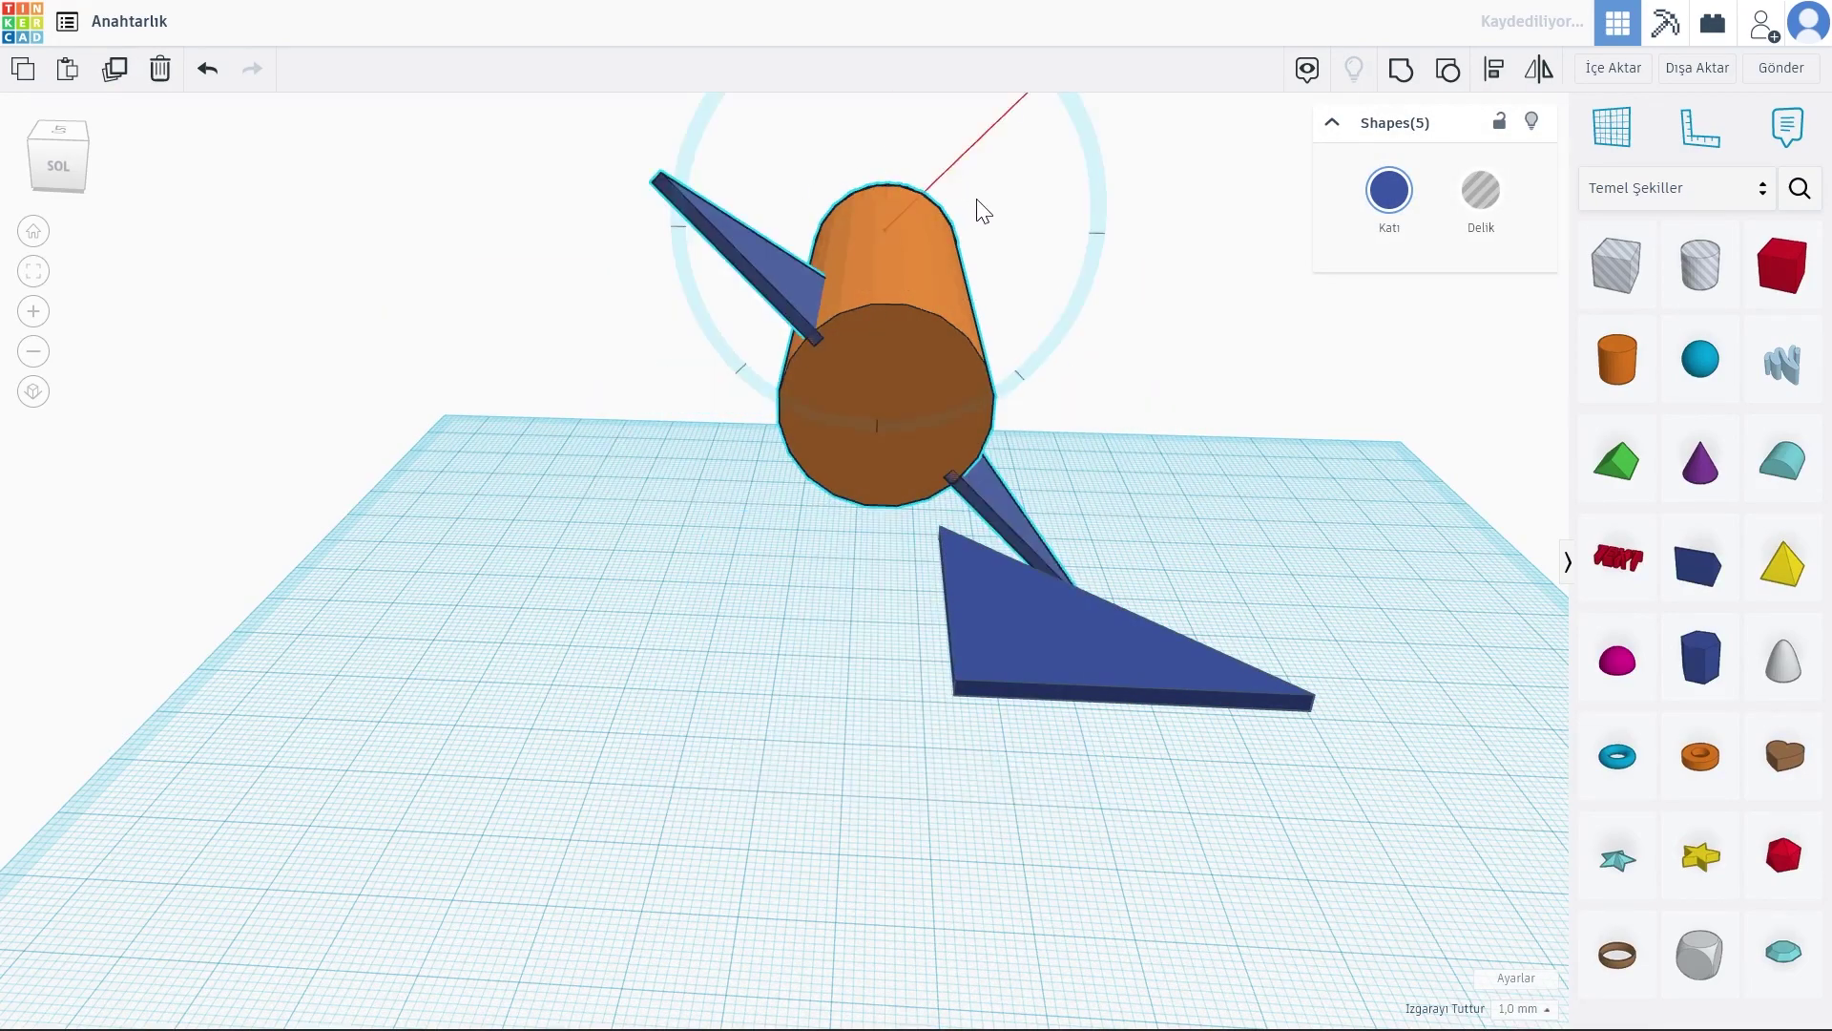
Step: Push the loose triangle into the body as the fourth fin
click(1023, 670)
mouse_move(1023, 670)
mouse_down()
mouse_move(1035, 404)
mouse_move(1015, 437)
mouse_up()
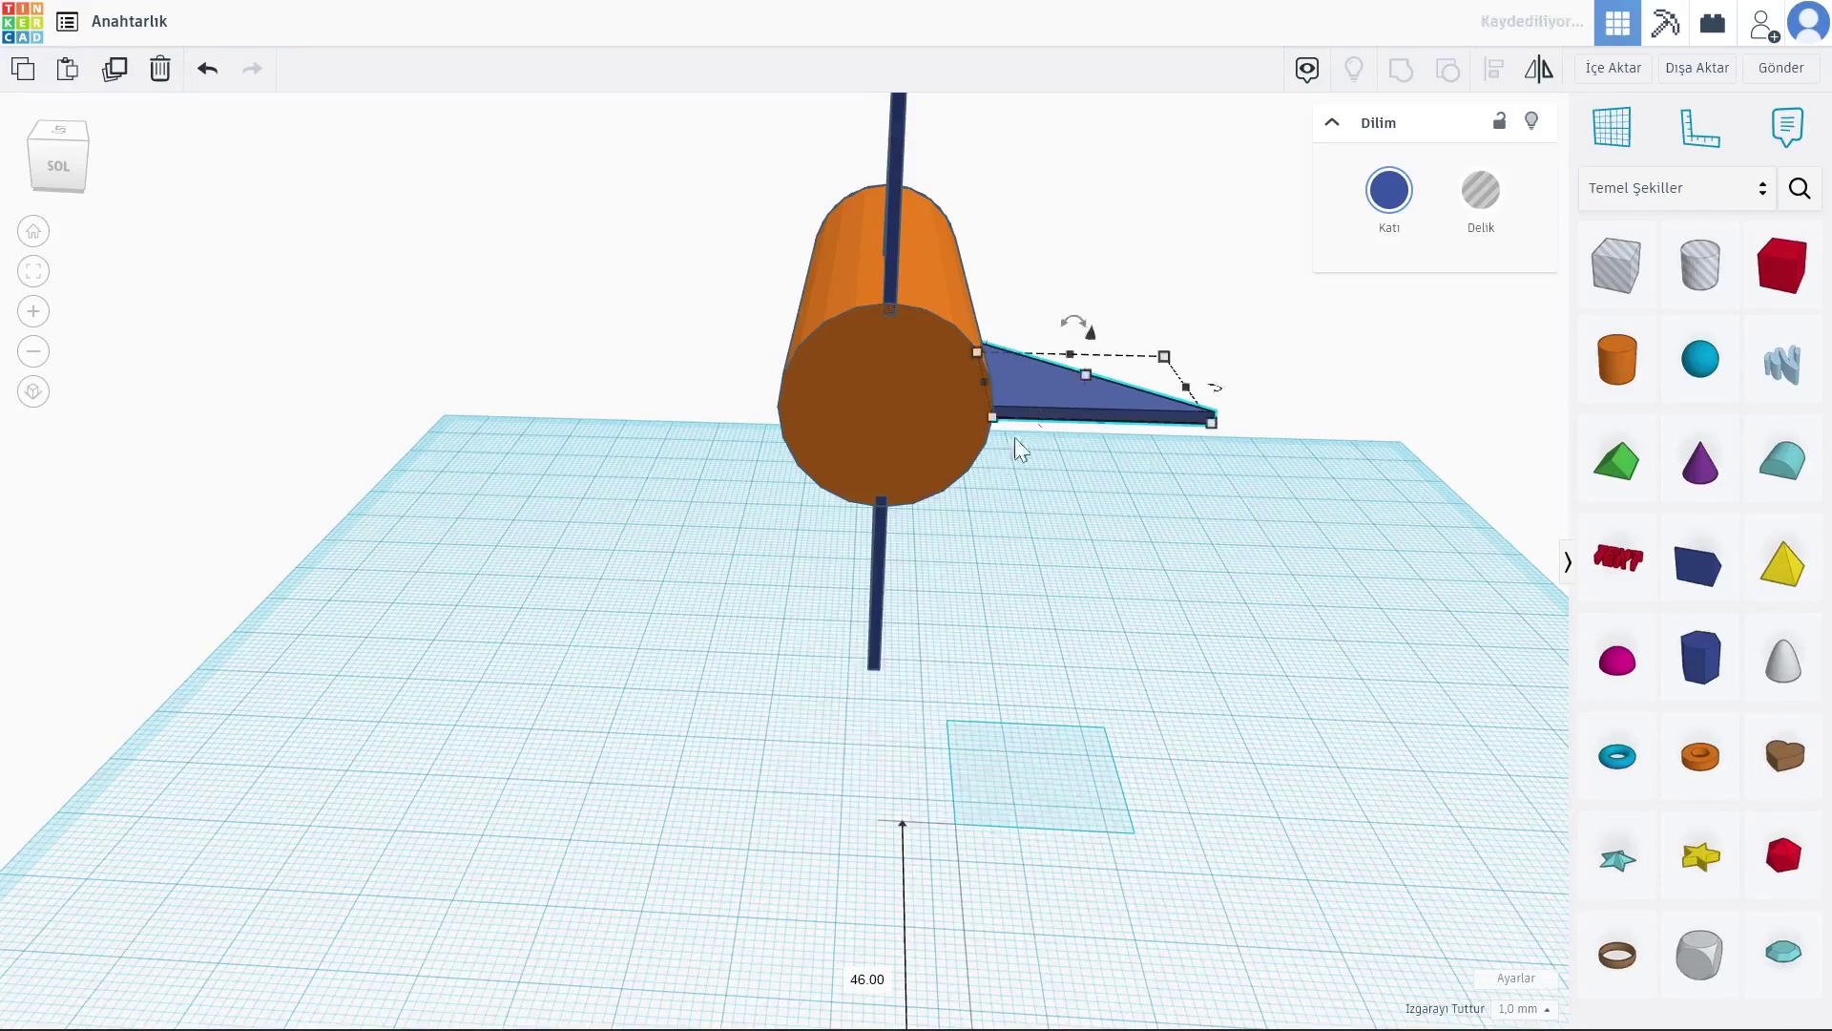
right_drag(1015, 437, 835, 434)
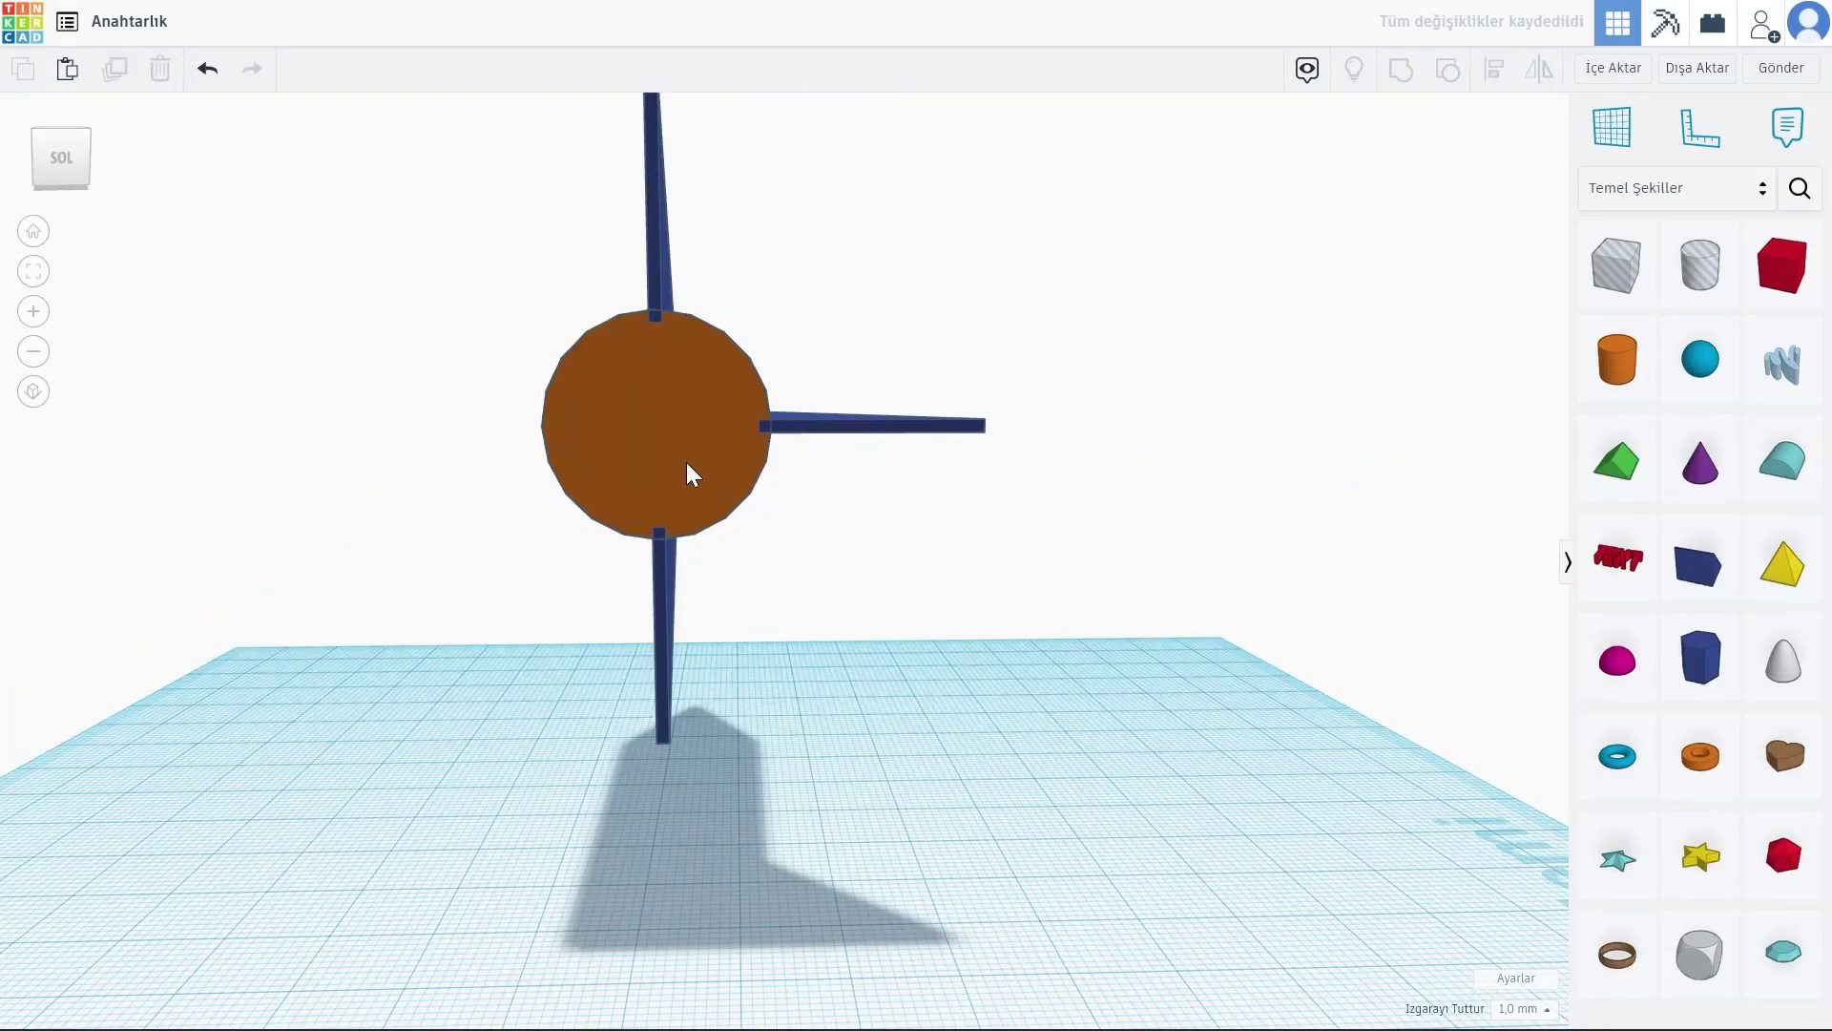
middle_drag(516, 417, 735, 477)
drag(912, 486, 482, 513)
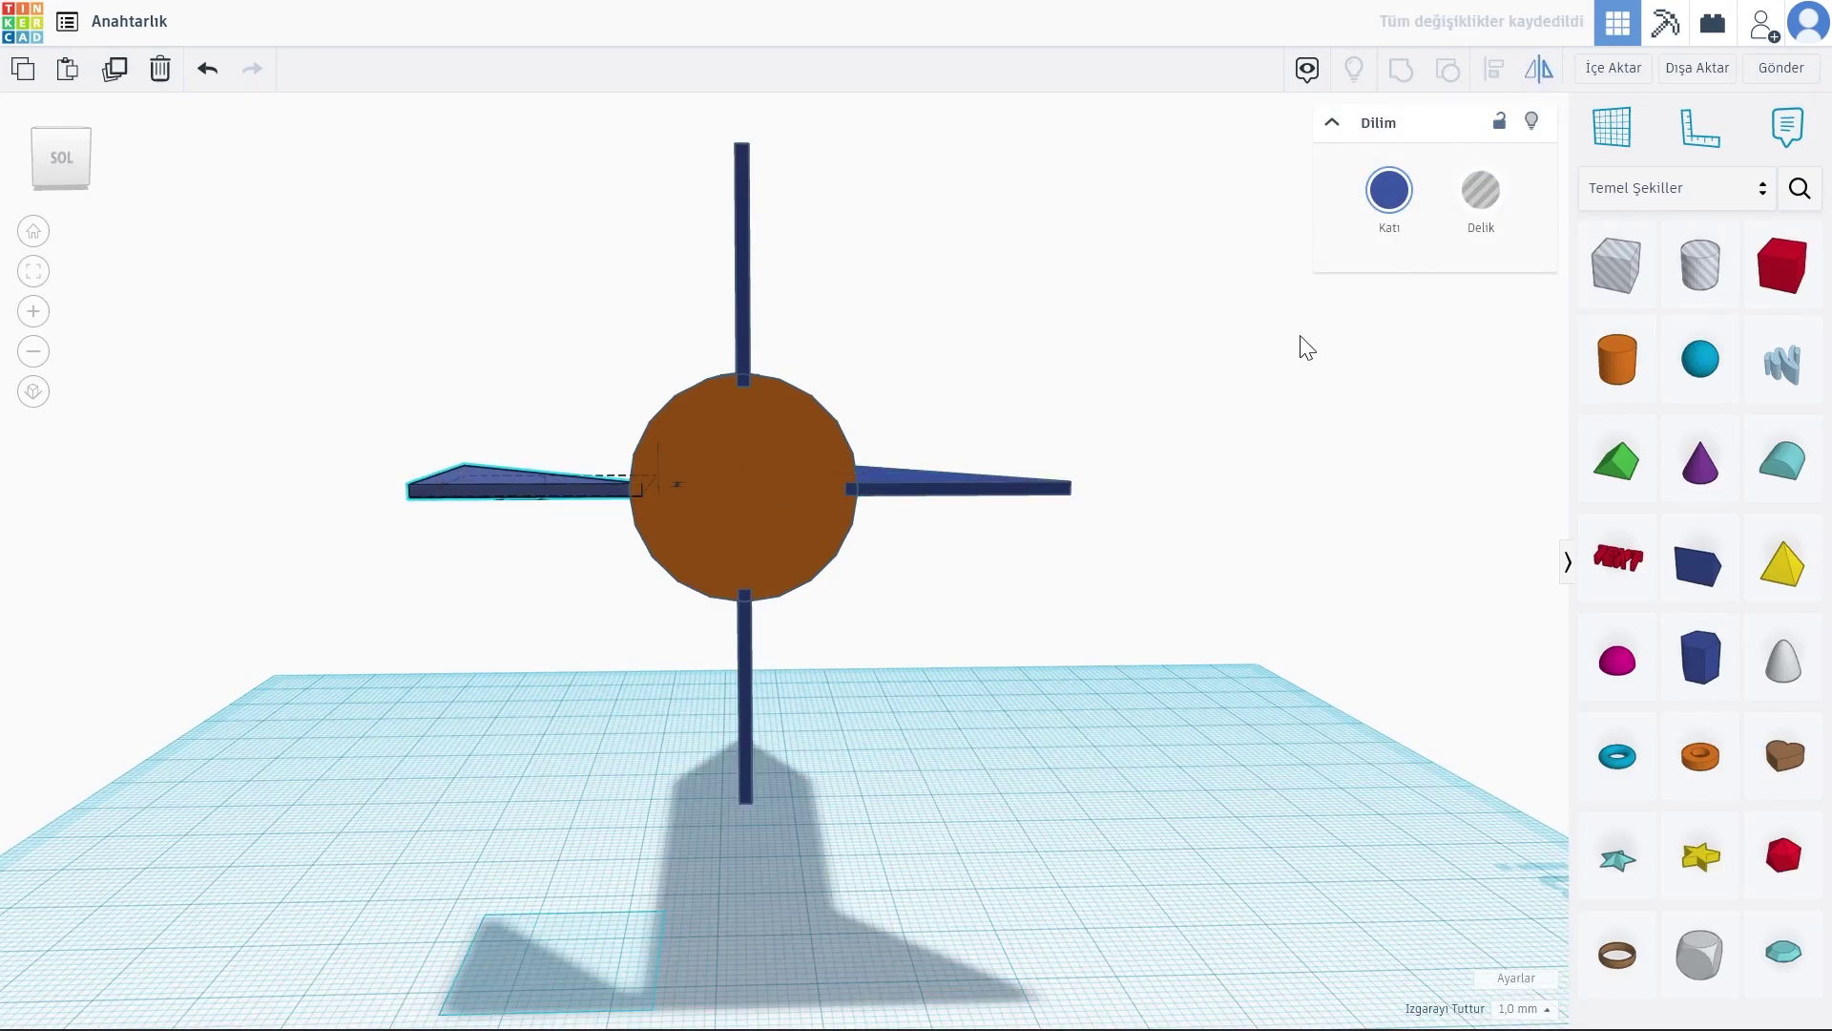
mouse_move(477, 494)
right_down()
mouse_move(558, 587)
mouse_move(535, 605)
mouse_move(483, 506)
right_up()
click(488, 554)
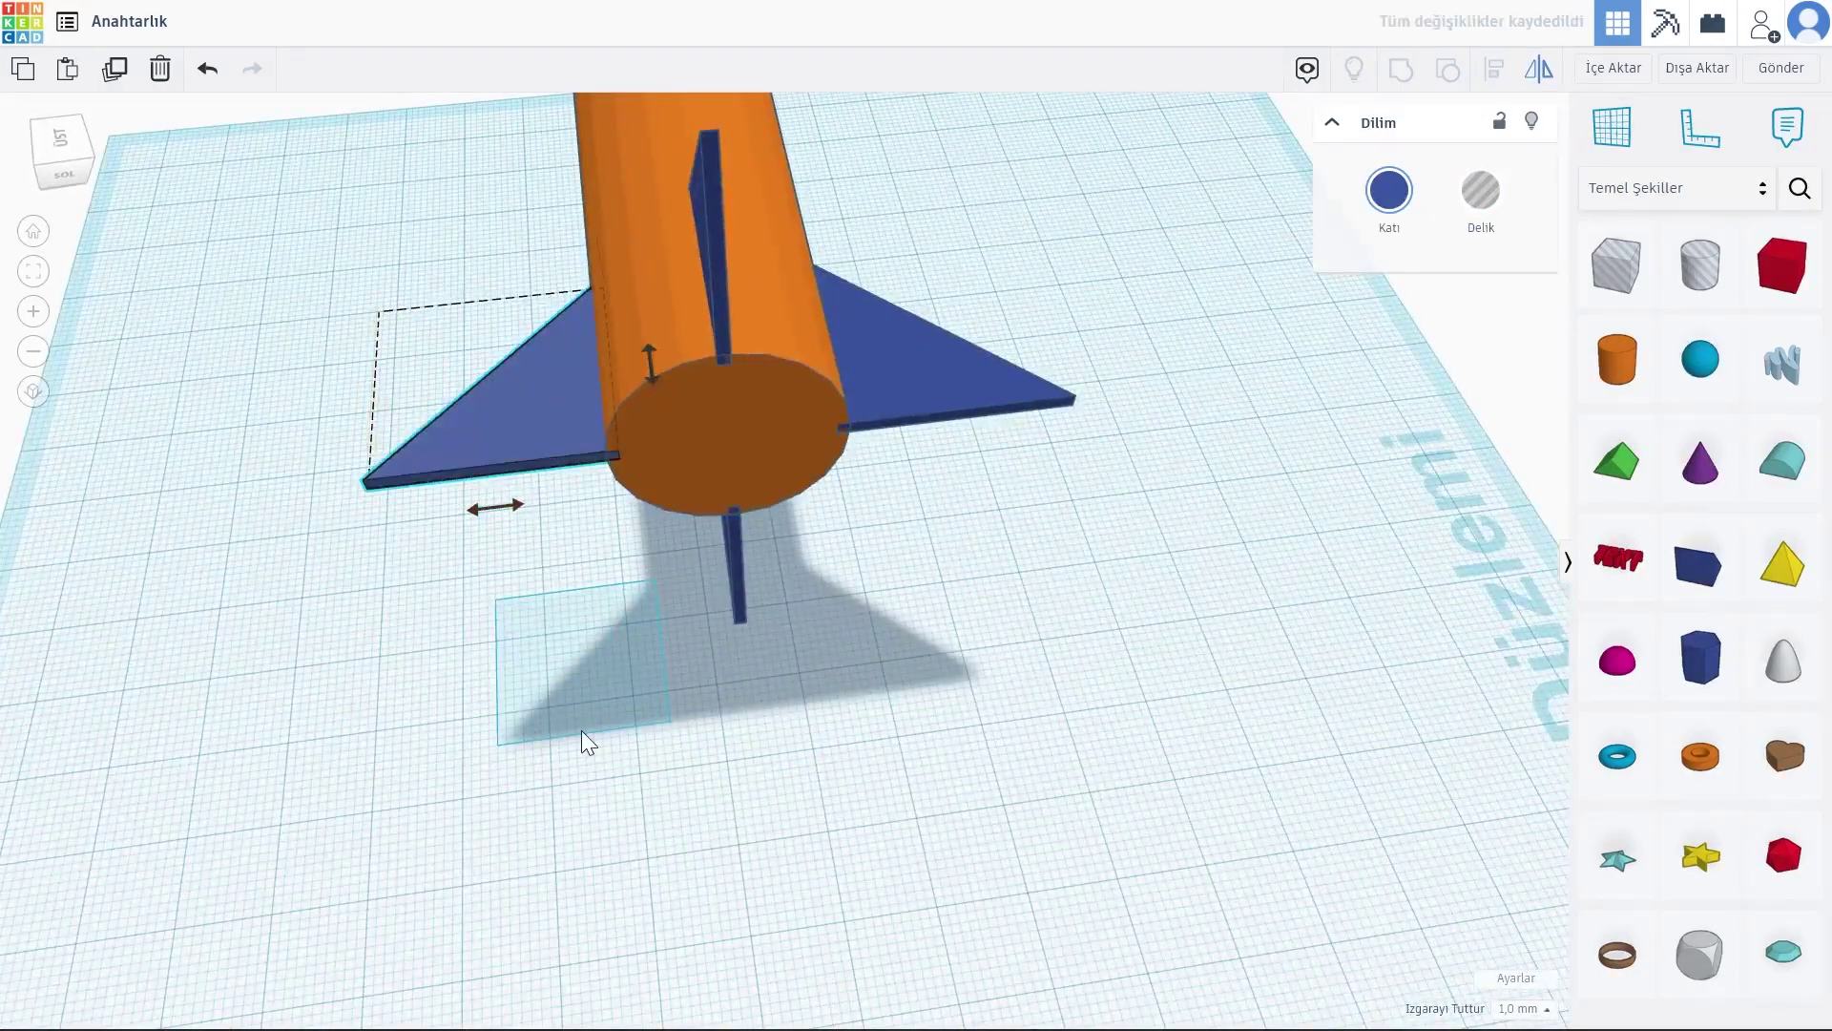
mouse_move(581, 730)
right_down()
mouse_move(685, 614)
mouse_move(561, 462)
mouse_move(535, 776)
mouse_move(596, 627)
mouse_move(970, 653)
mouse_move(653, 829)
right_up()
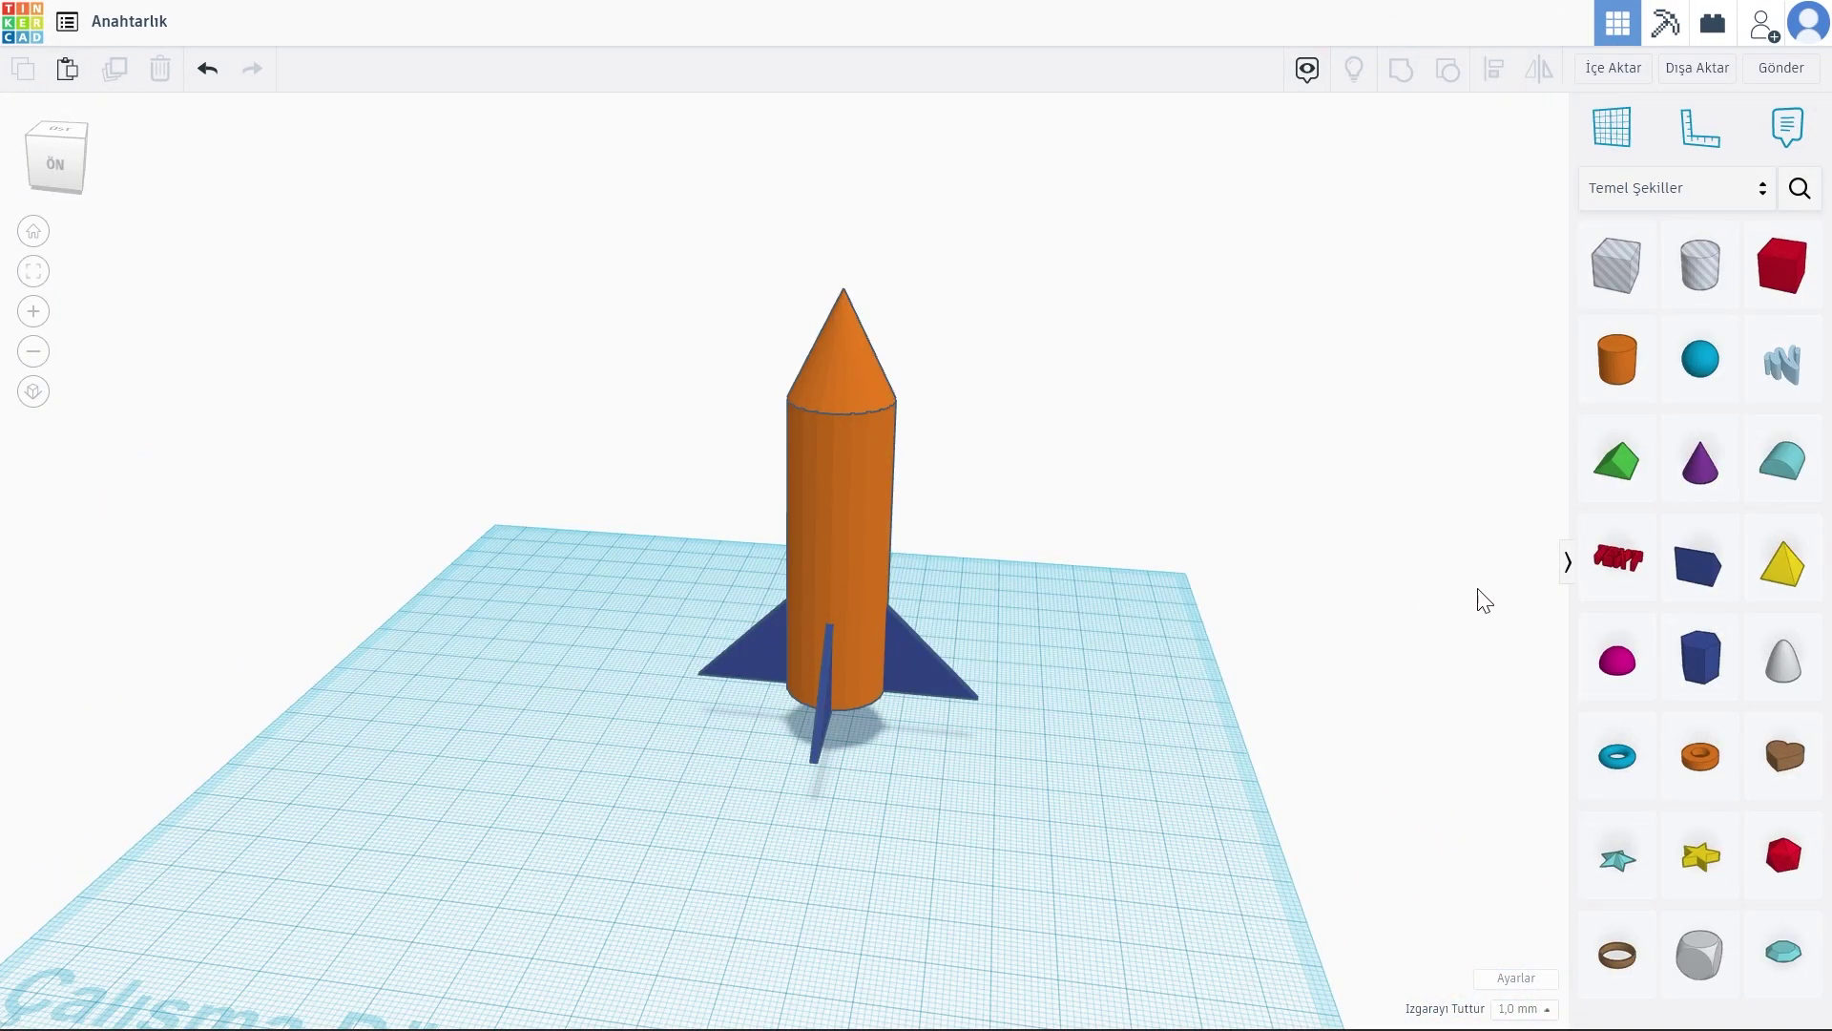
Step: Add a red text shape and change its text to the name
mouse_move(1618, 558)
drag(1632, 577, 472, 741)
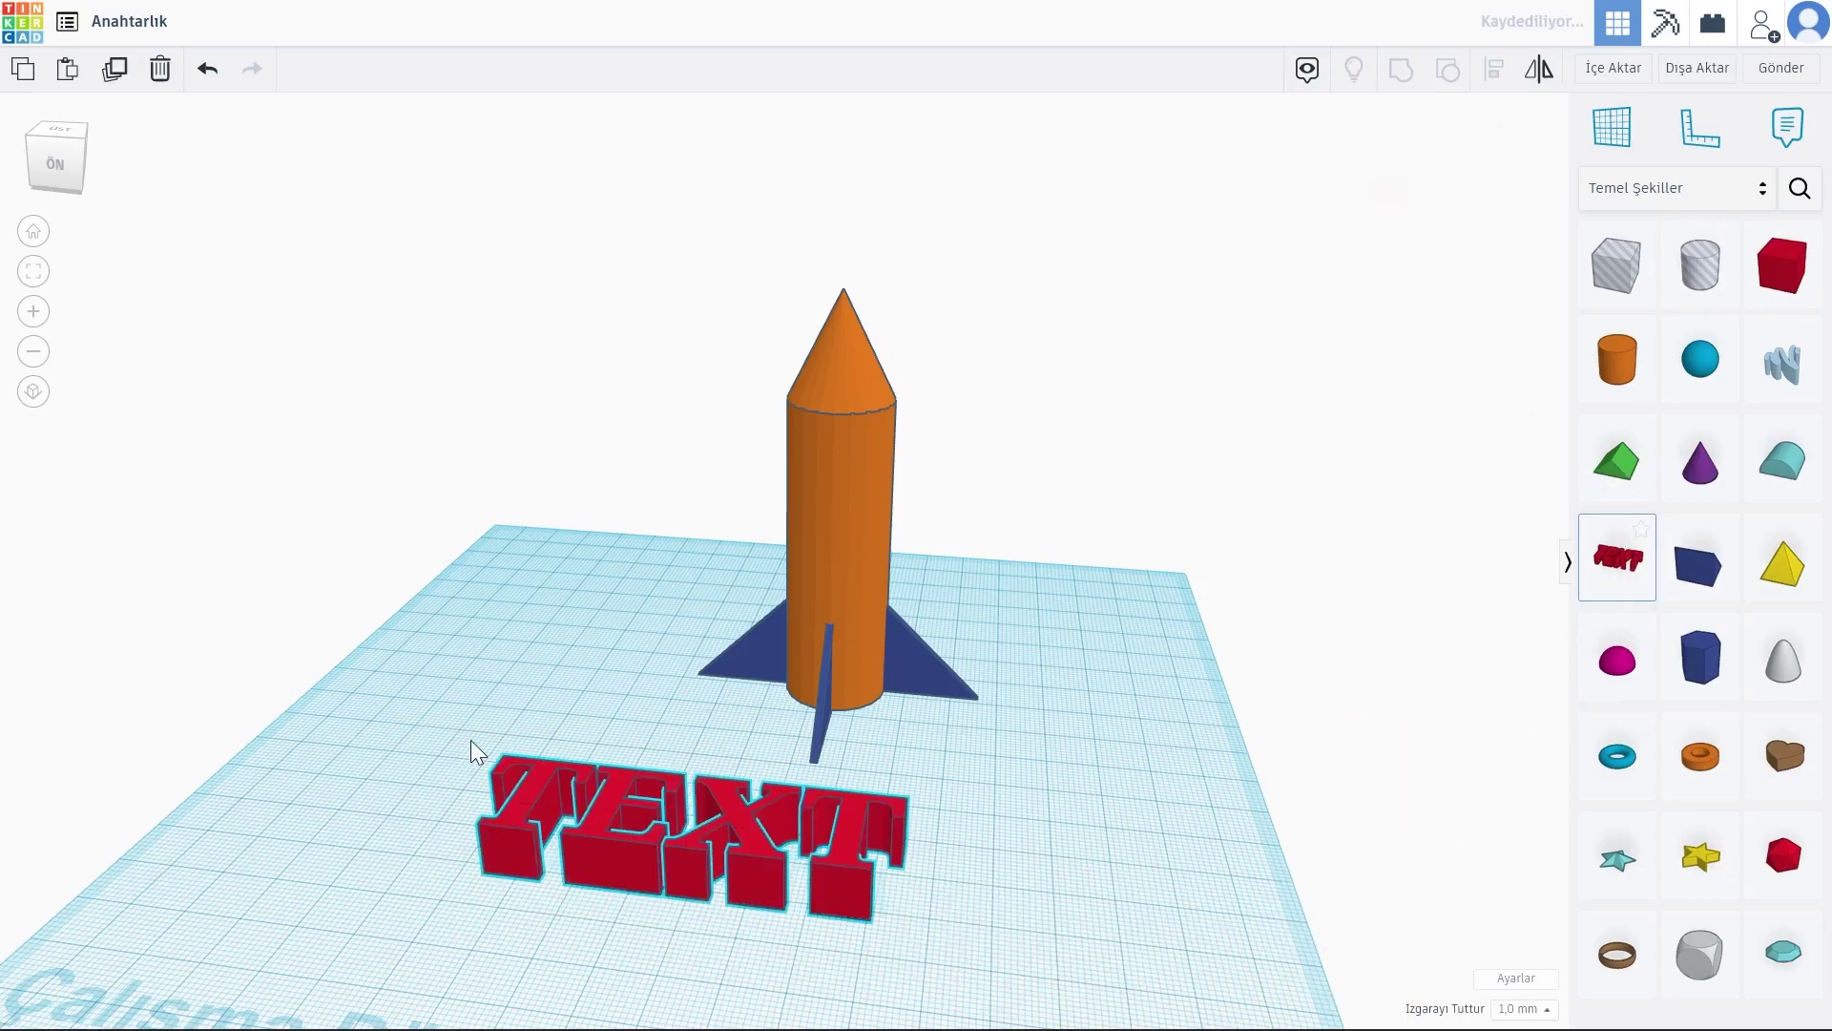
right_drag(644, 721, 668, 806)
click(1425, 300)
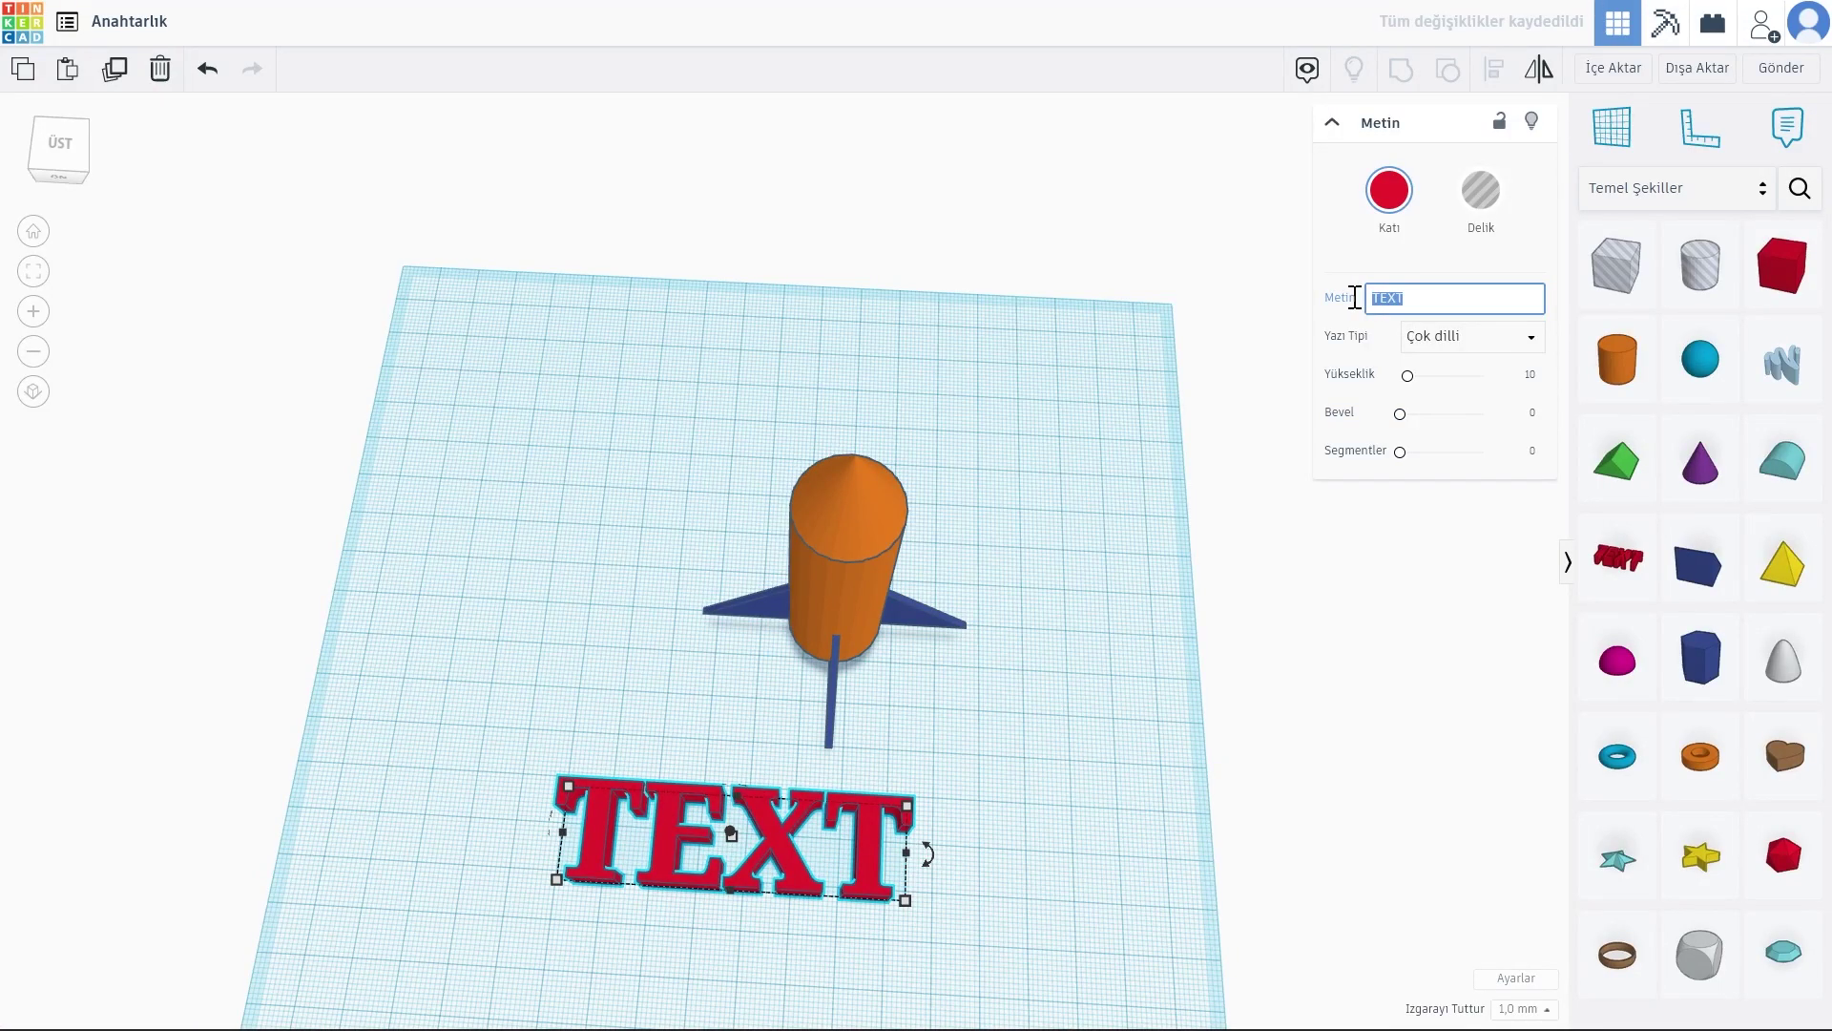
text(Furkan)
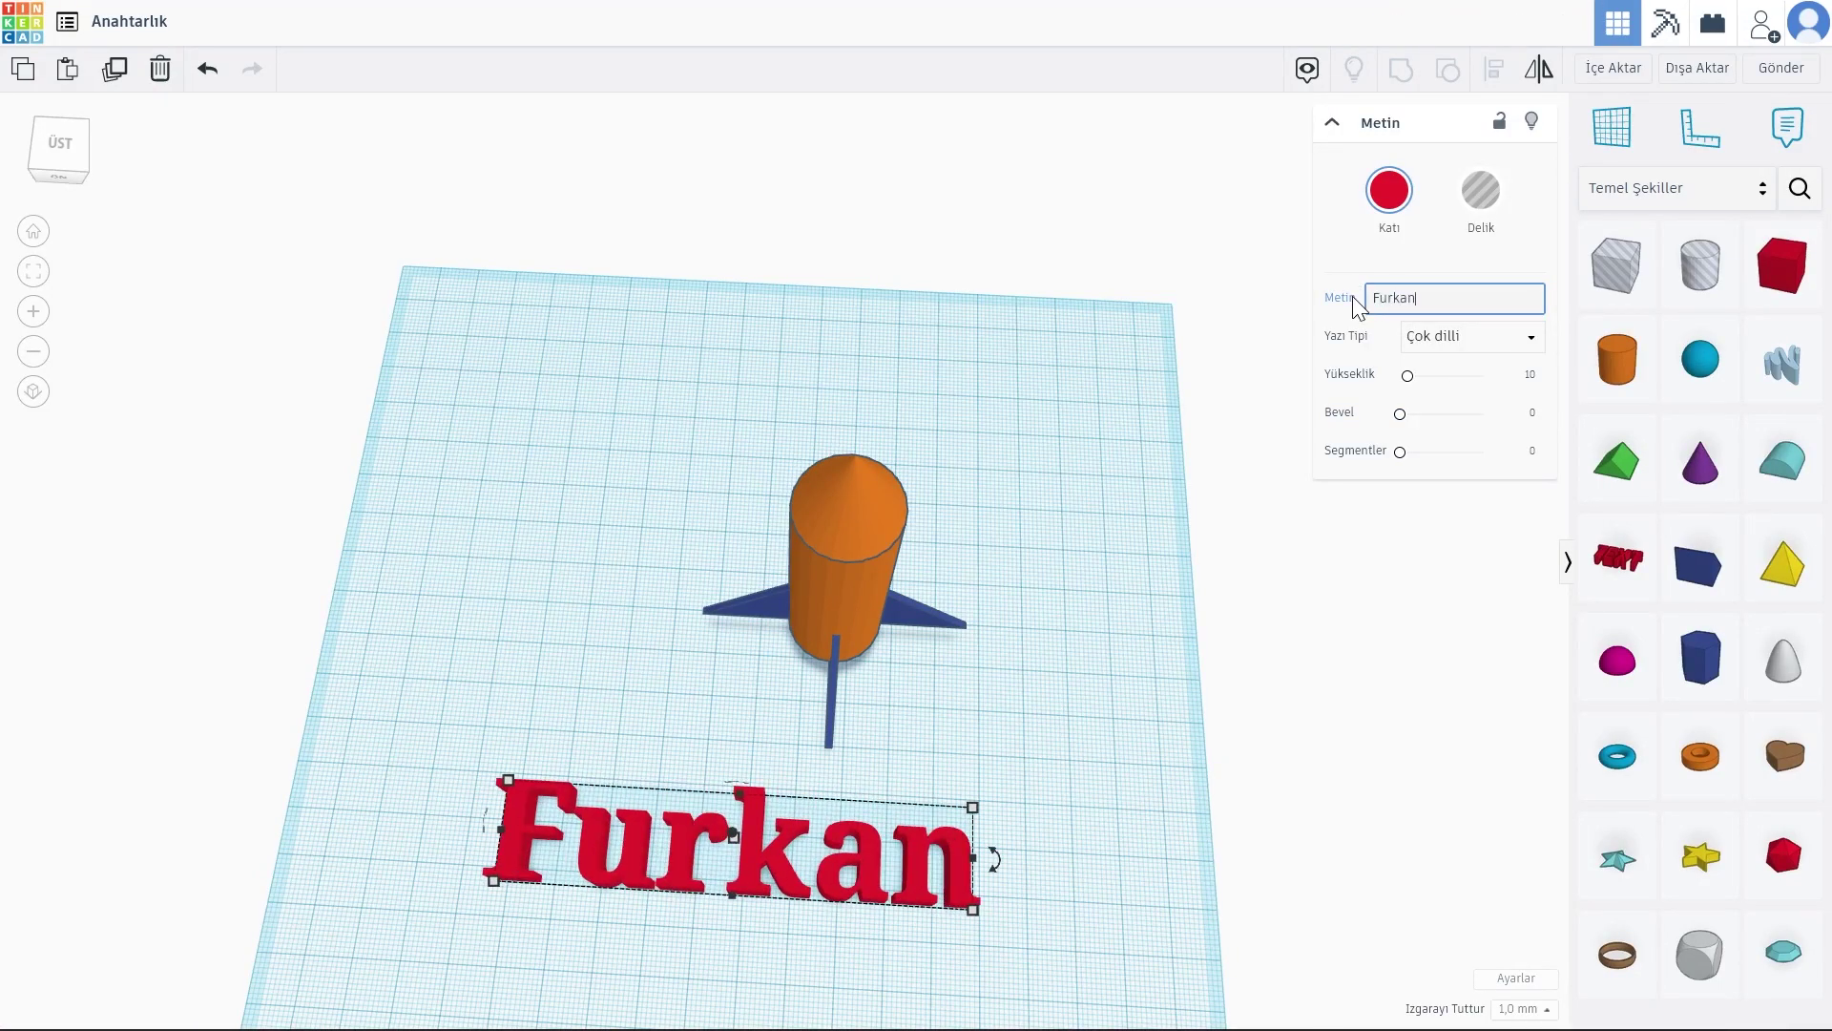
right_drag(955, 668, 682, 787)
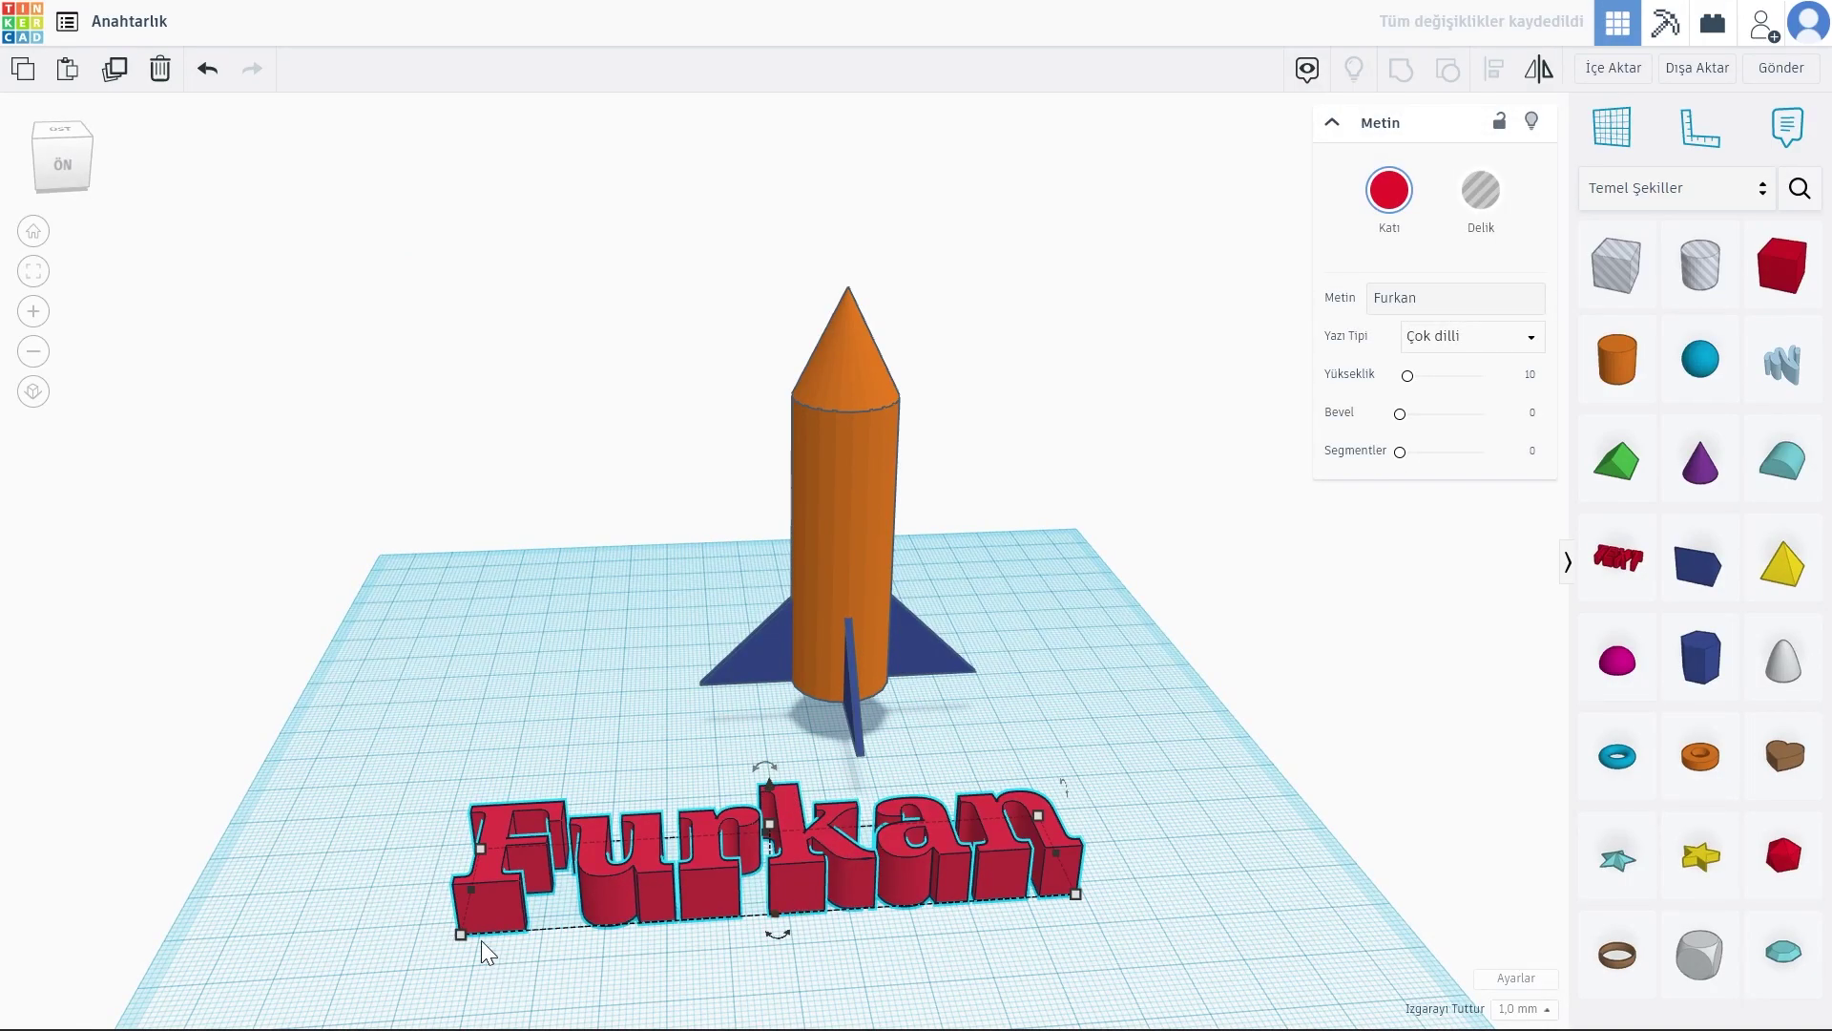
Step: Shrink the name text, stand it upright, and lift it beside the rocket
mouse_move(460, 934)
shift+mouse_down()
mouse_move(741, 876)
mouse_move(597, 816)
shift+mouse_up()
right_drag(598, 816, 1005, 913)
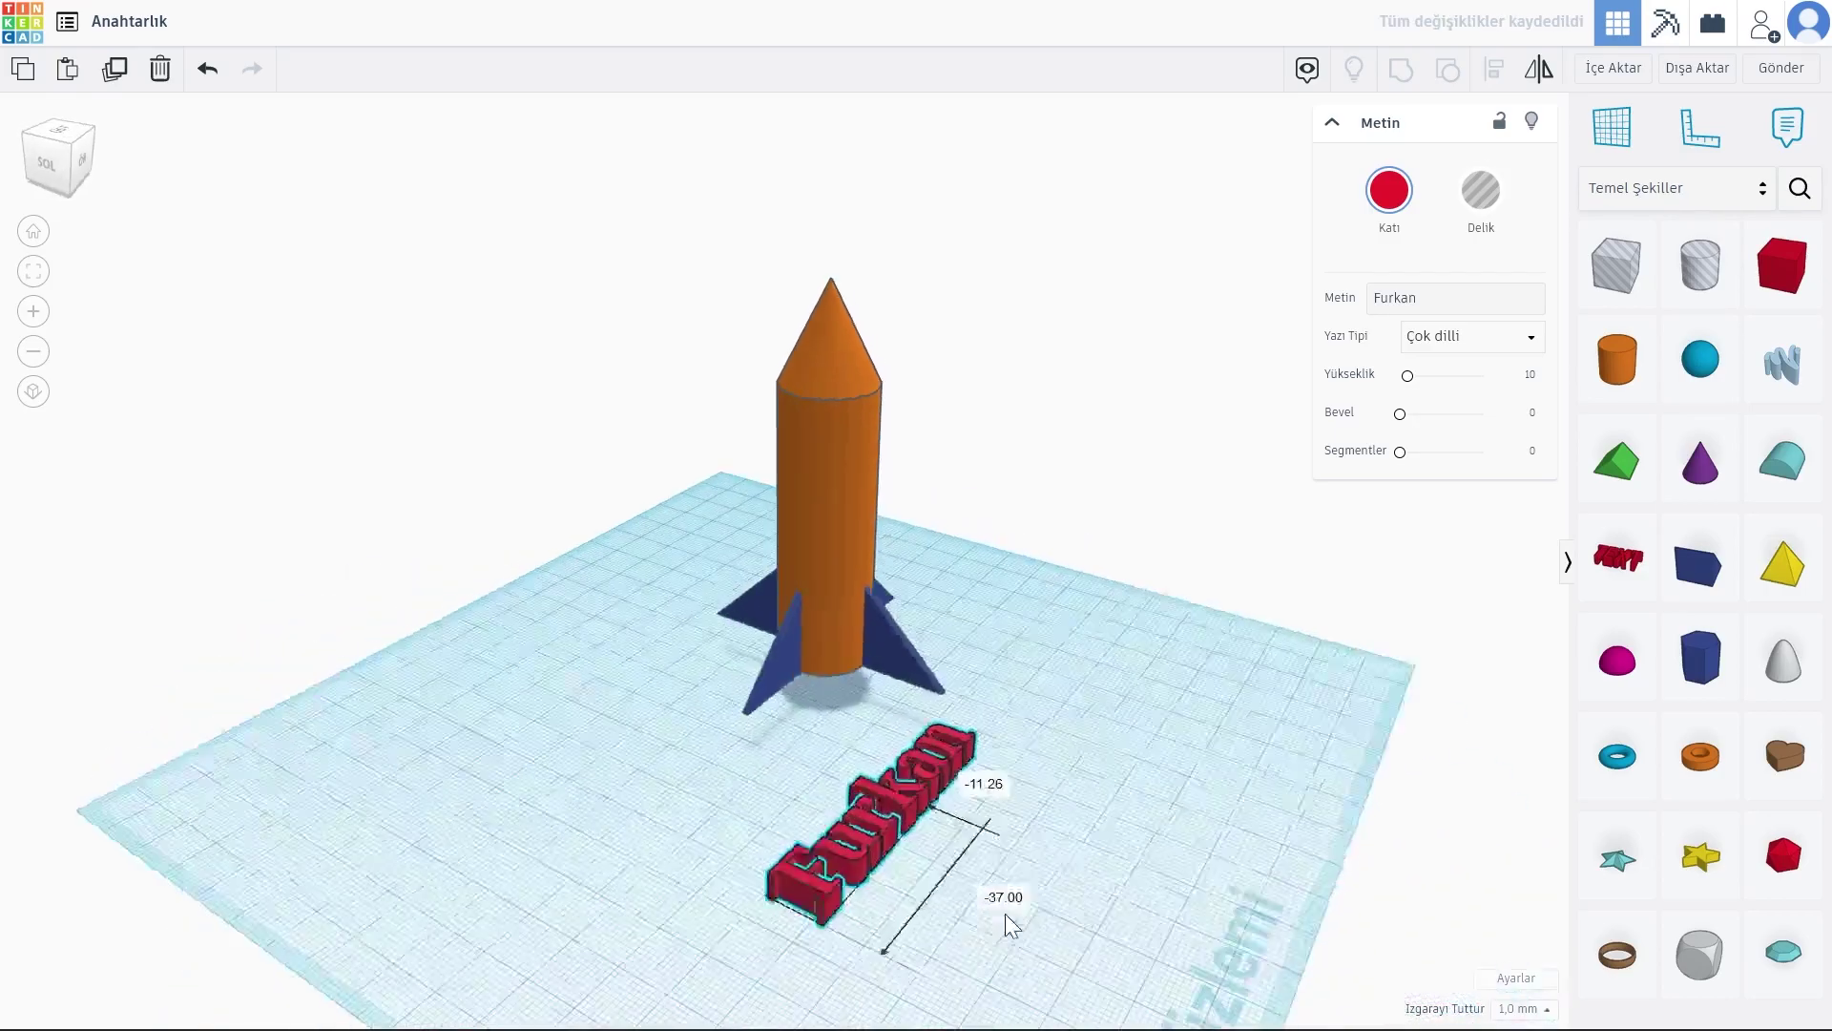
drag(1005, 913, 975, 685)
right_drag(931, 714, 764, 382)
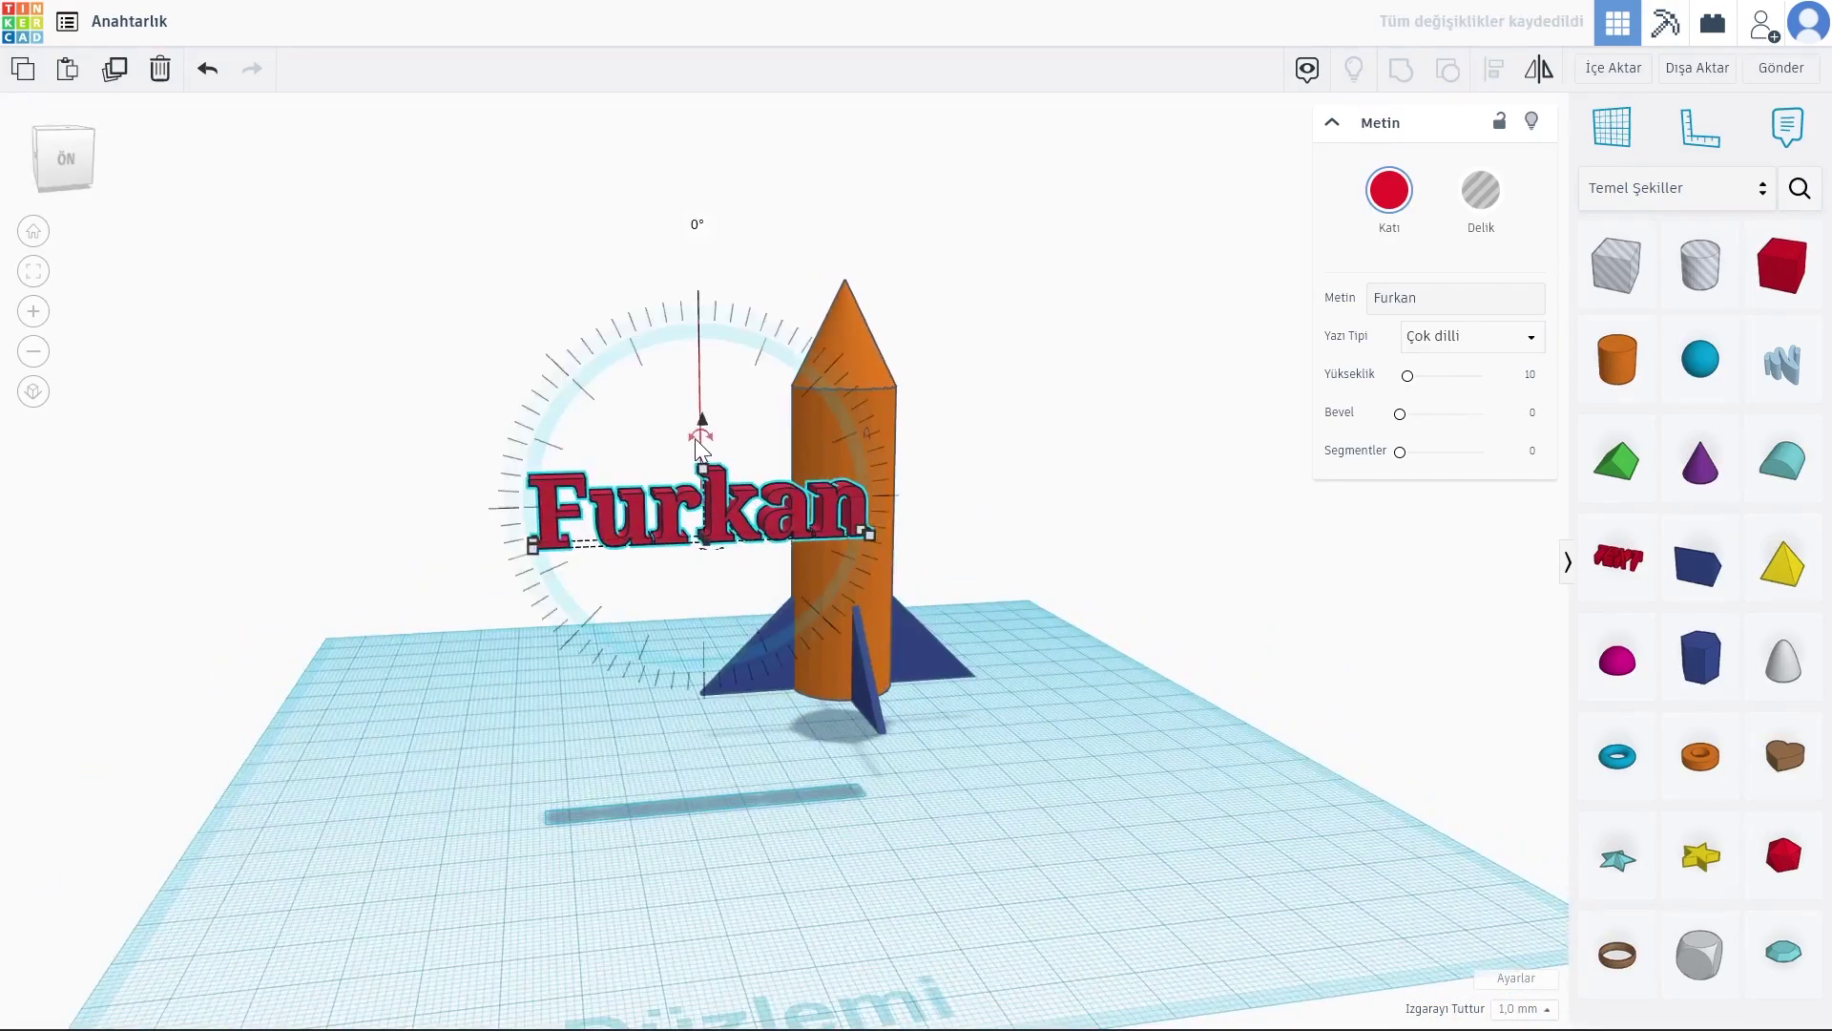
drag(695, 438, 568, 519)
drag(702, 535, 866, 487)
Step: Place the name text lengthwise against the side of the rocket body
scroll(955, 458, up, 3)
right_drag(1072, 434, 1028, 749)
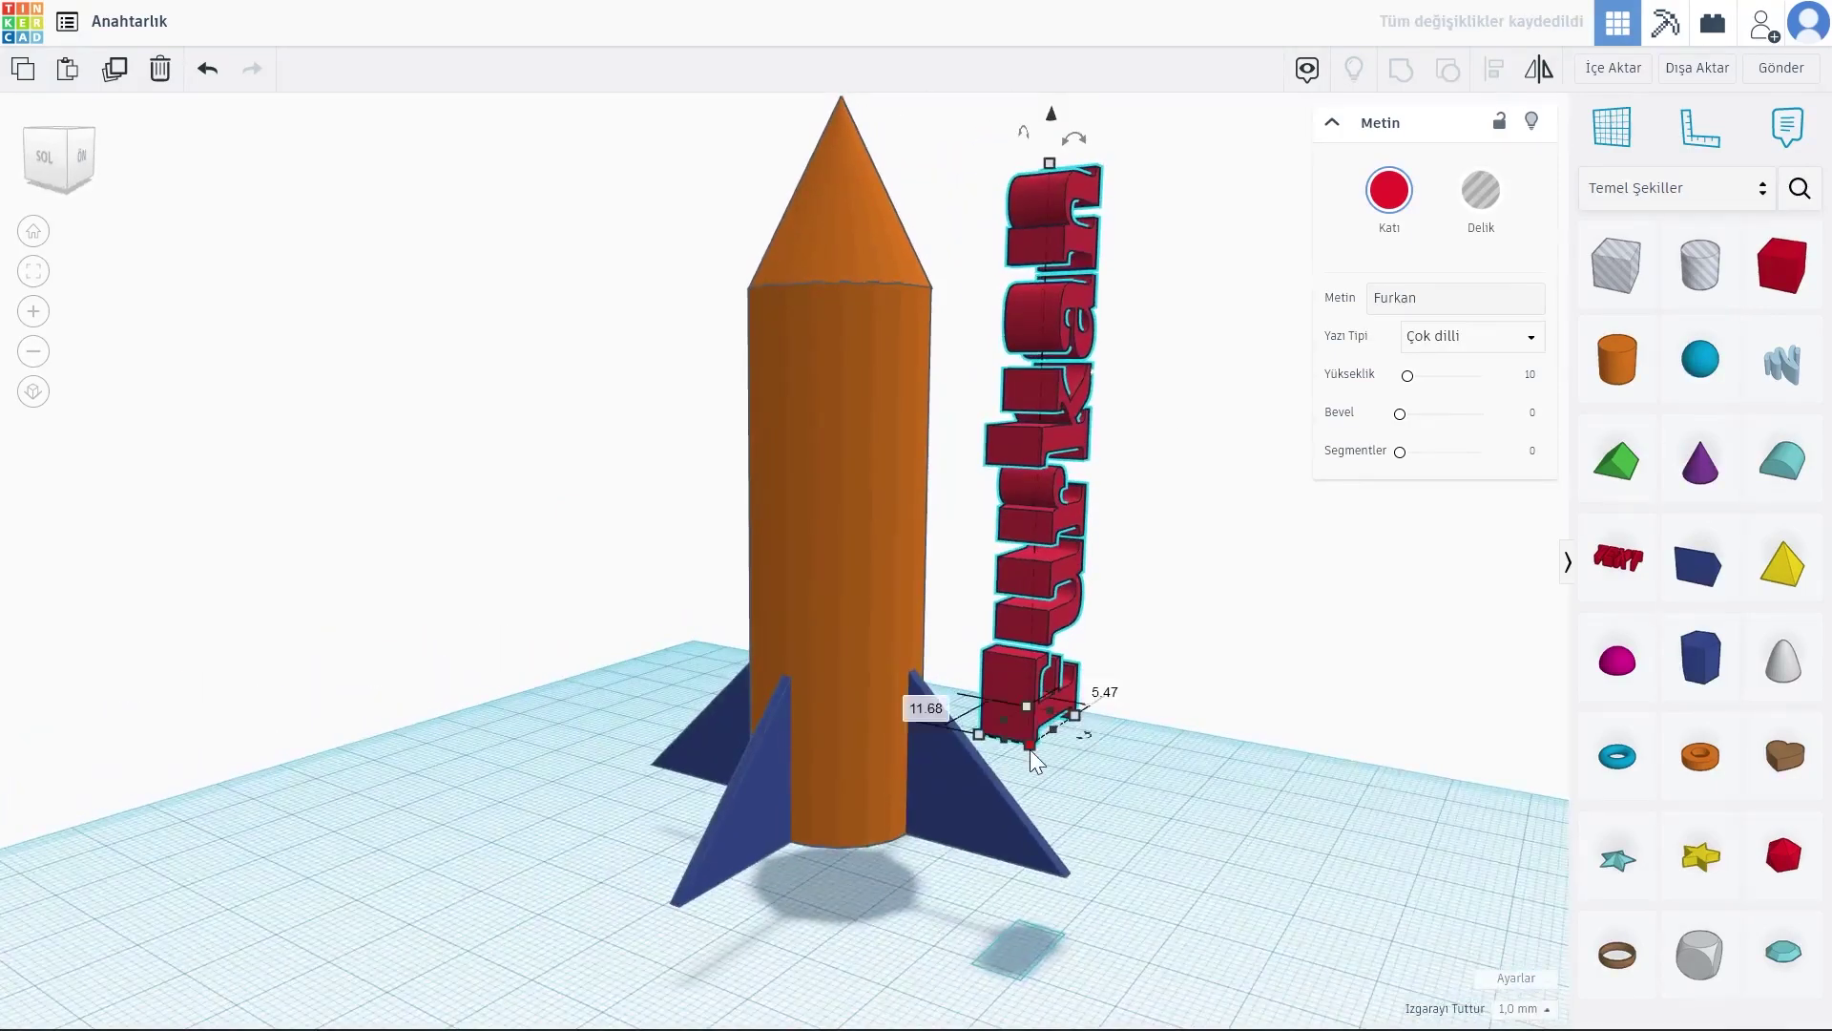
mouse_move(1029, 748)
mouse_down()
mouse_move(1045, 746)
mouse_move(1040, 702)
mouse_move(966, 697)
mouse_move(962, 674)
mouse_up()
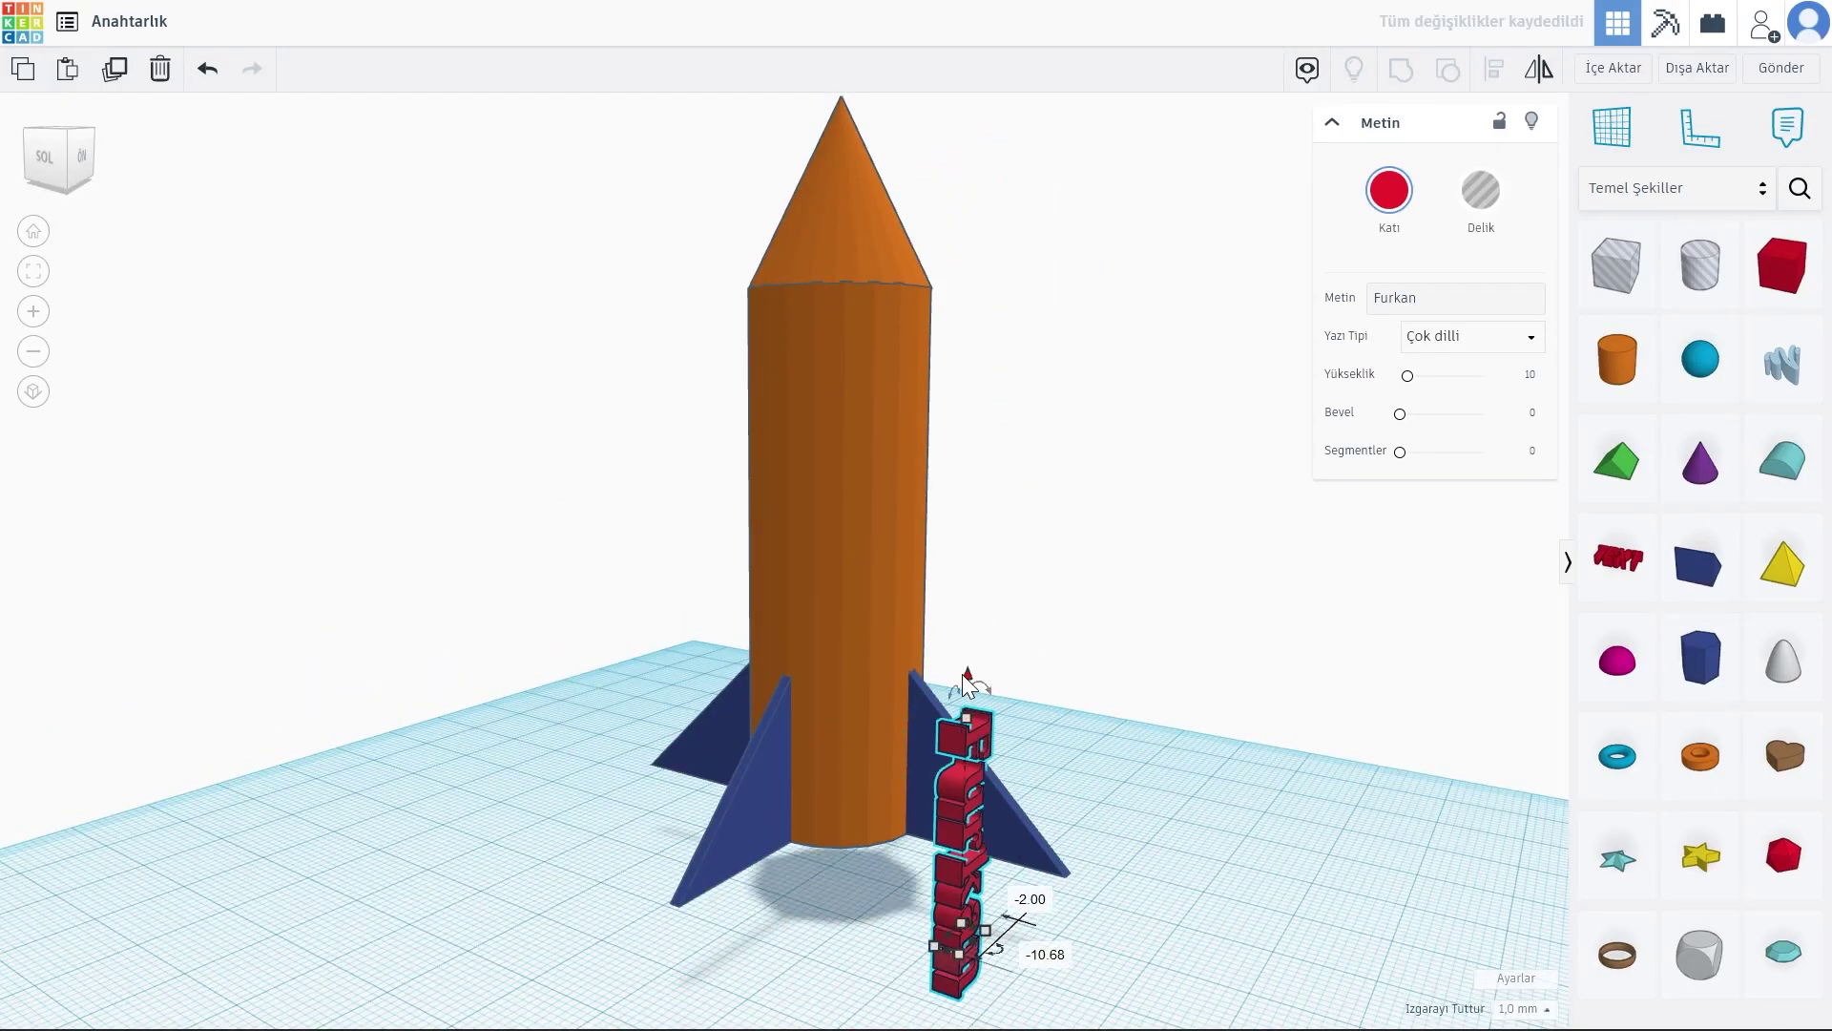
mouse_move(962, 674)
right_down()
mouse_move(639, 353)
mouse_move(823, 552)
right_up()
right_drag(701, 587, 844, 603)
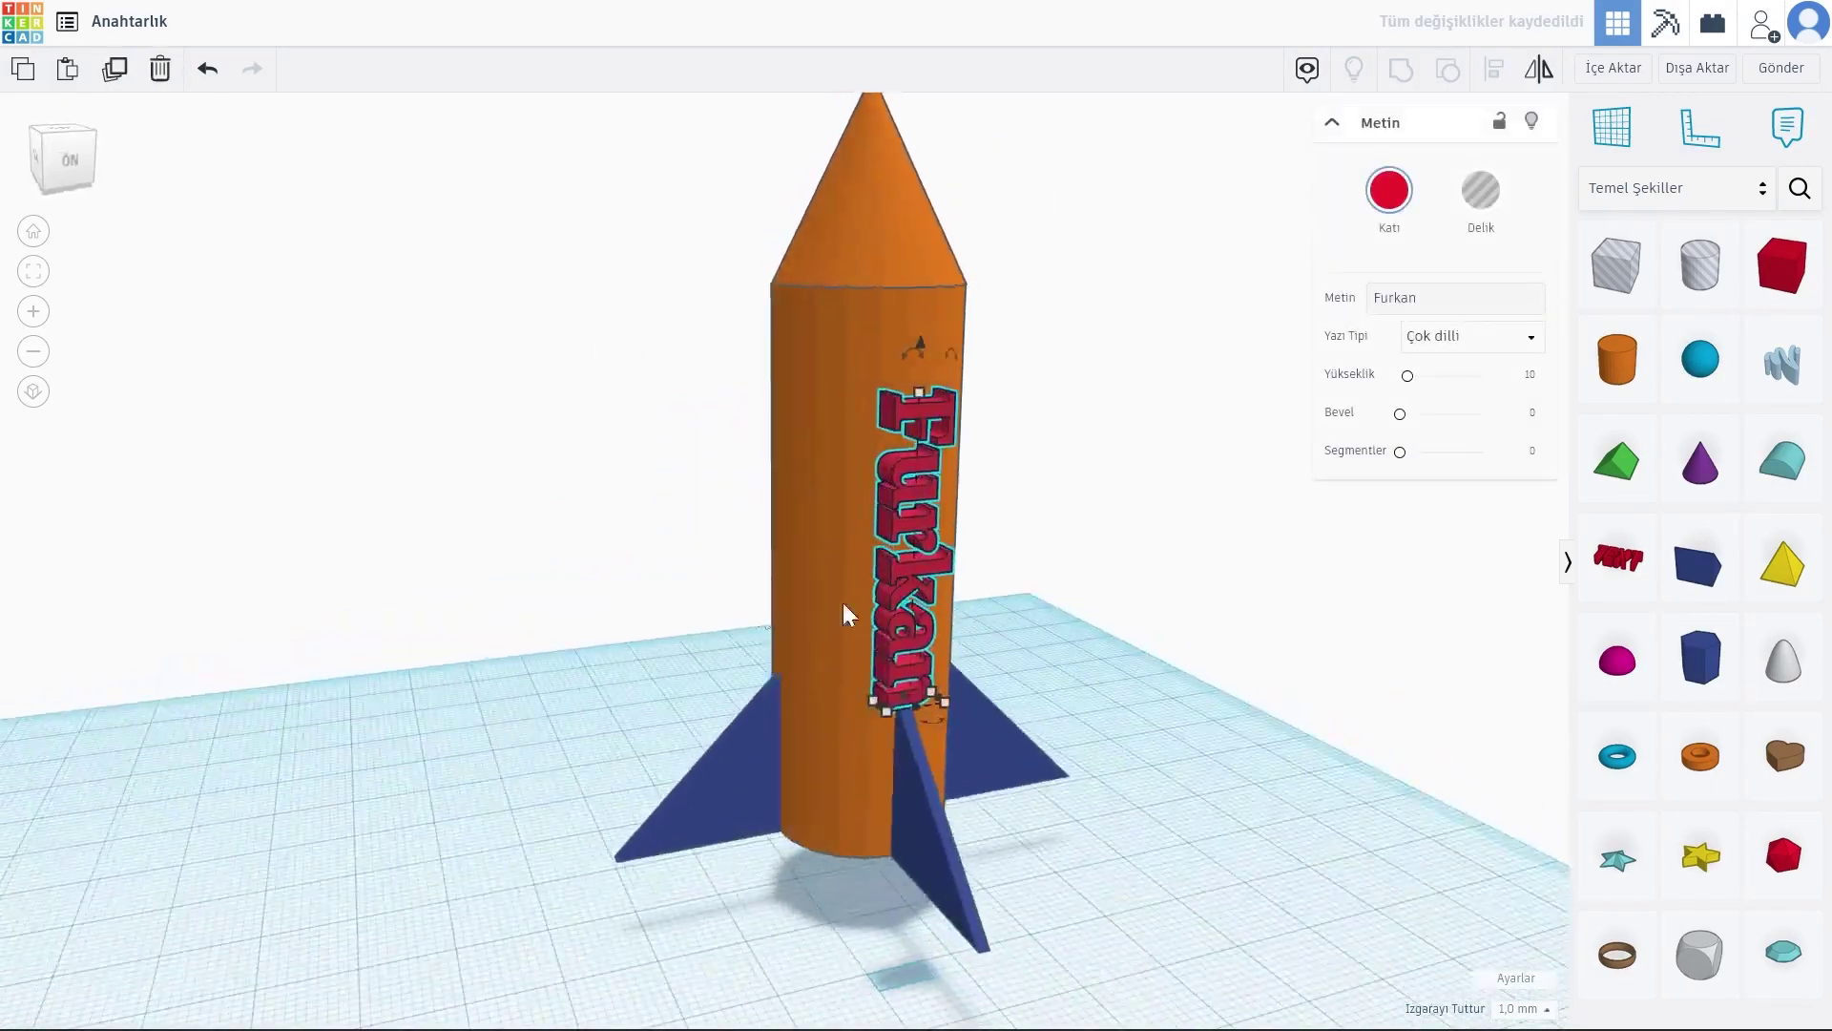
drag(912, 525, 908, 519)
click(315, 450)
mouse_move(315, 449)
right_down()
mouse_move(1093, 380)
mouse_move(903, 408)
mouse_move(884, 563)
mouse_move(945, 442)
mouse_move(497, 464)
mouse_move(868, 445)
mouse_move(1065, 461)
mouse_move(455, 451)
mouse_move(684, 565)
mouse_move(667, 564)
mouse_move(953, 585)
mouse_move(524, 450)
mouse_move(512, 576)
mouse_move(286, 410)
mouse_move(478, 593)
mouse_move(736, 607)
mouse_move(427, 383)
right_up()
scroll(1001, 545, up, 3)
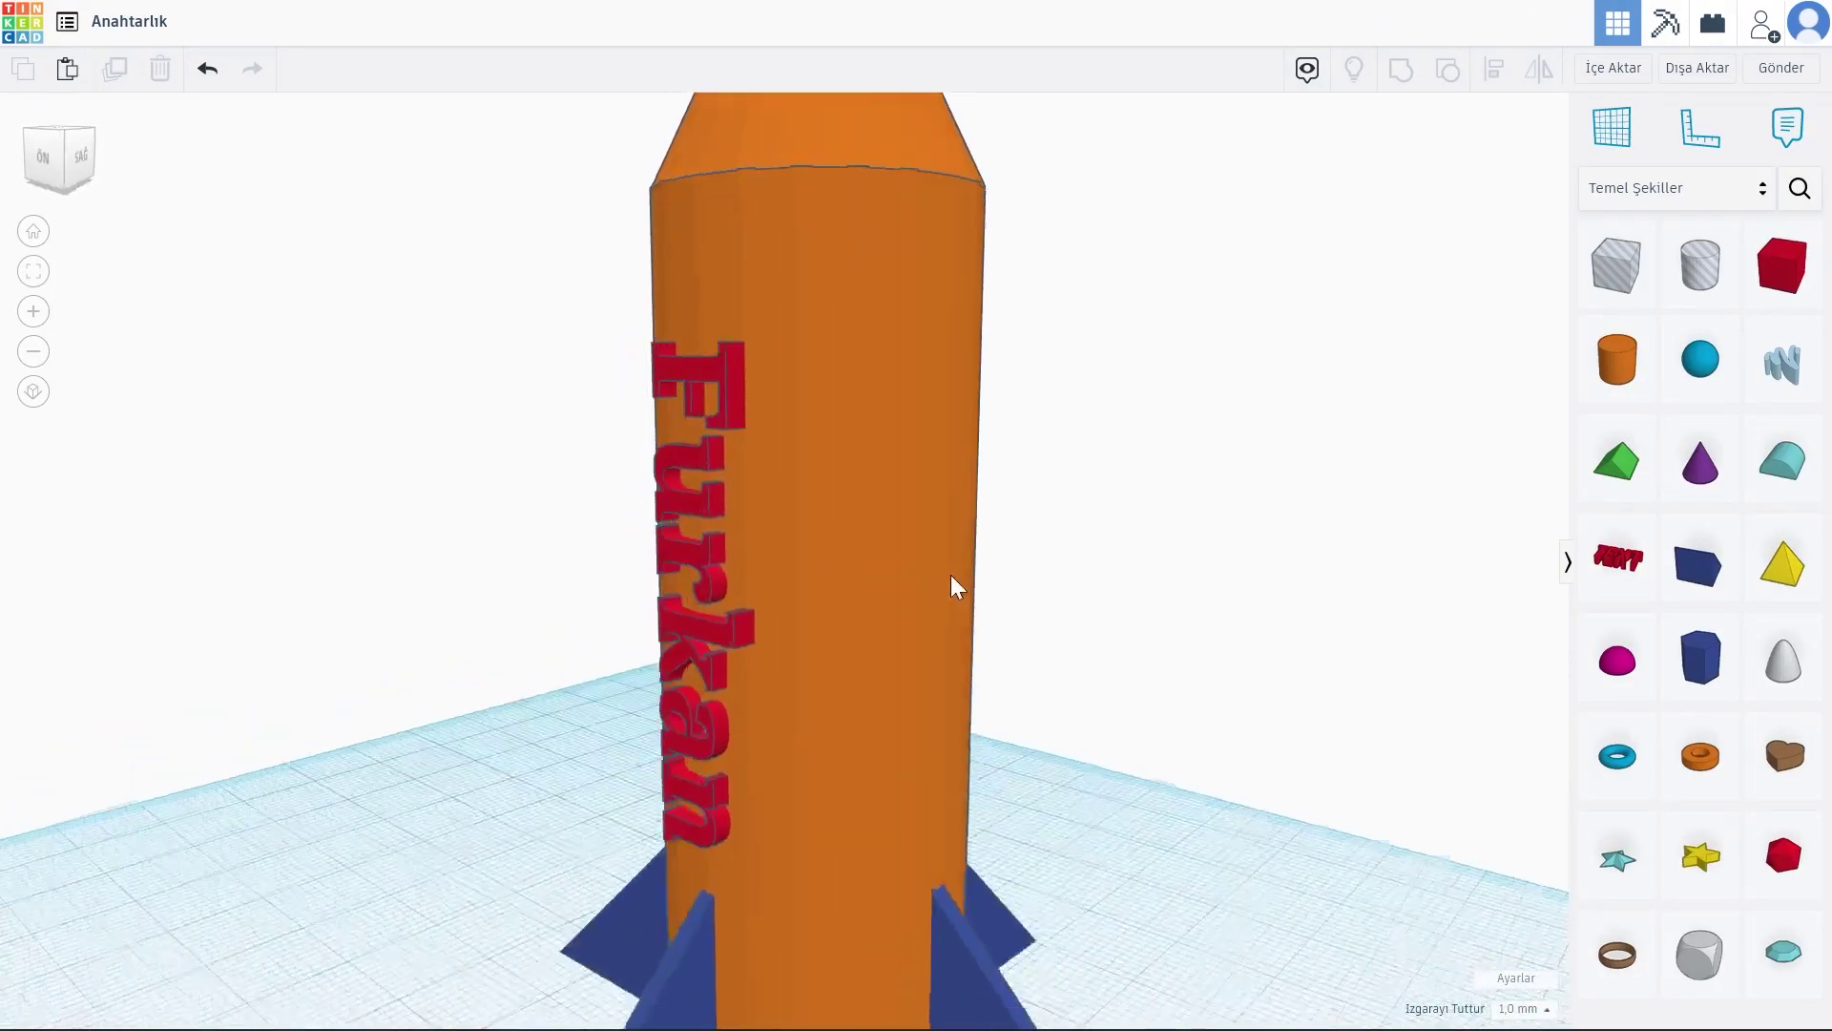
scroll(952, 585, down, 5)
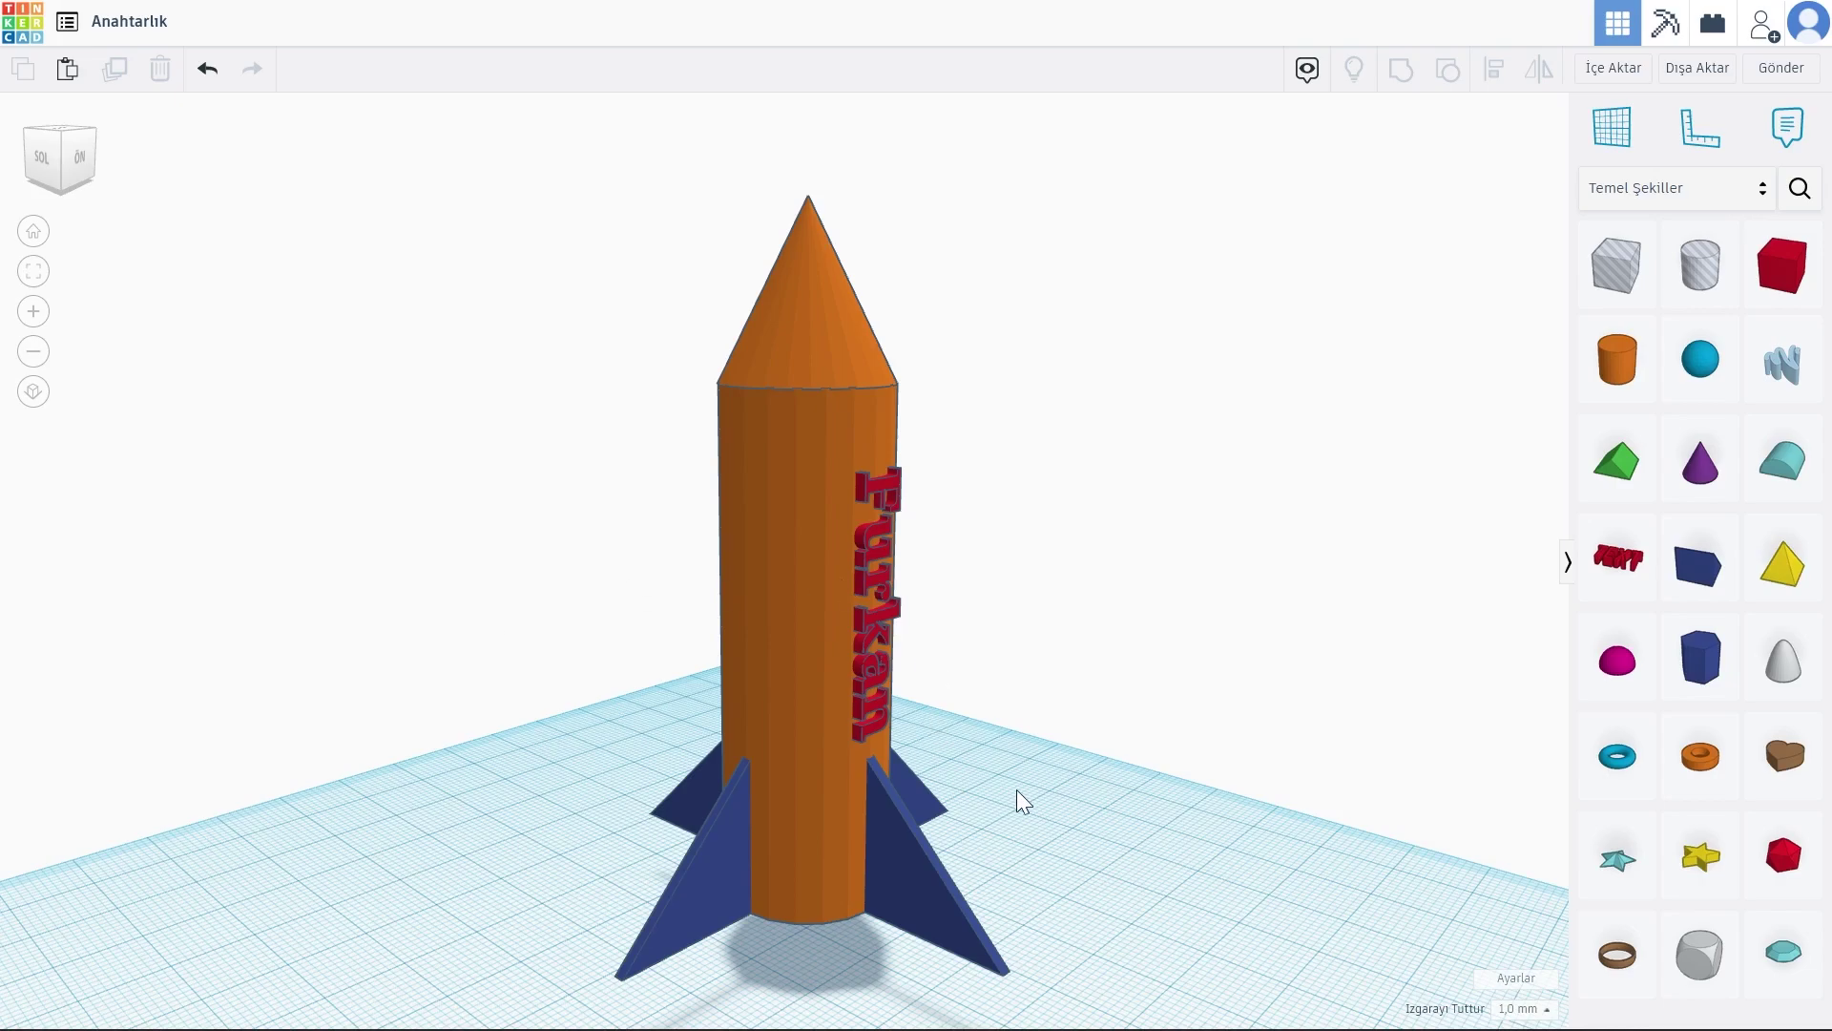
Step: Add a torus beside the rocket and lower its Tüp value to about 0.67
drag(1622, 761, 1129, 907)
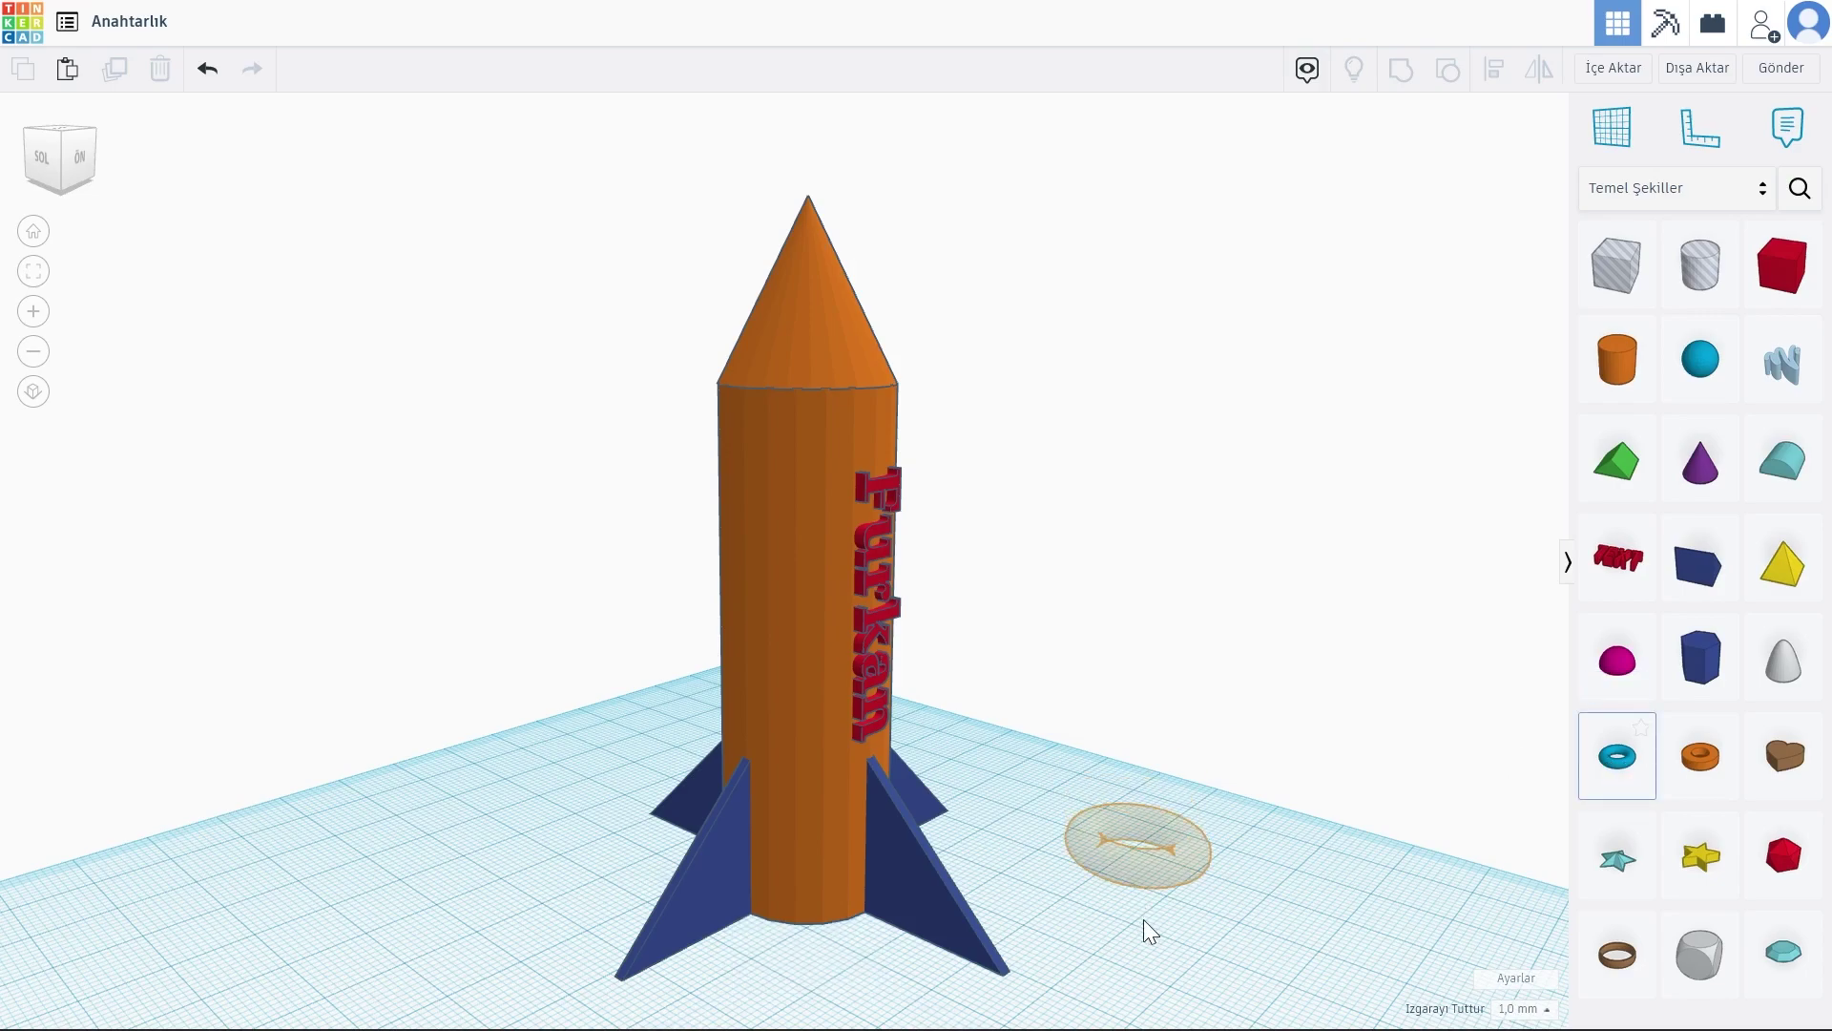
right_drag(988, 983, 1406, 338)
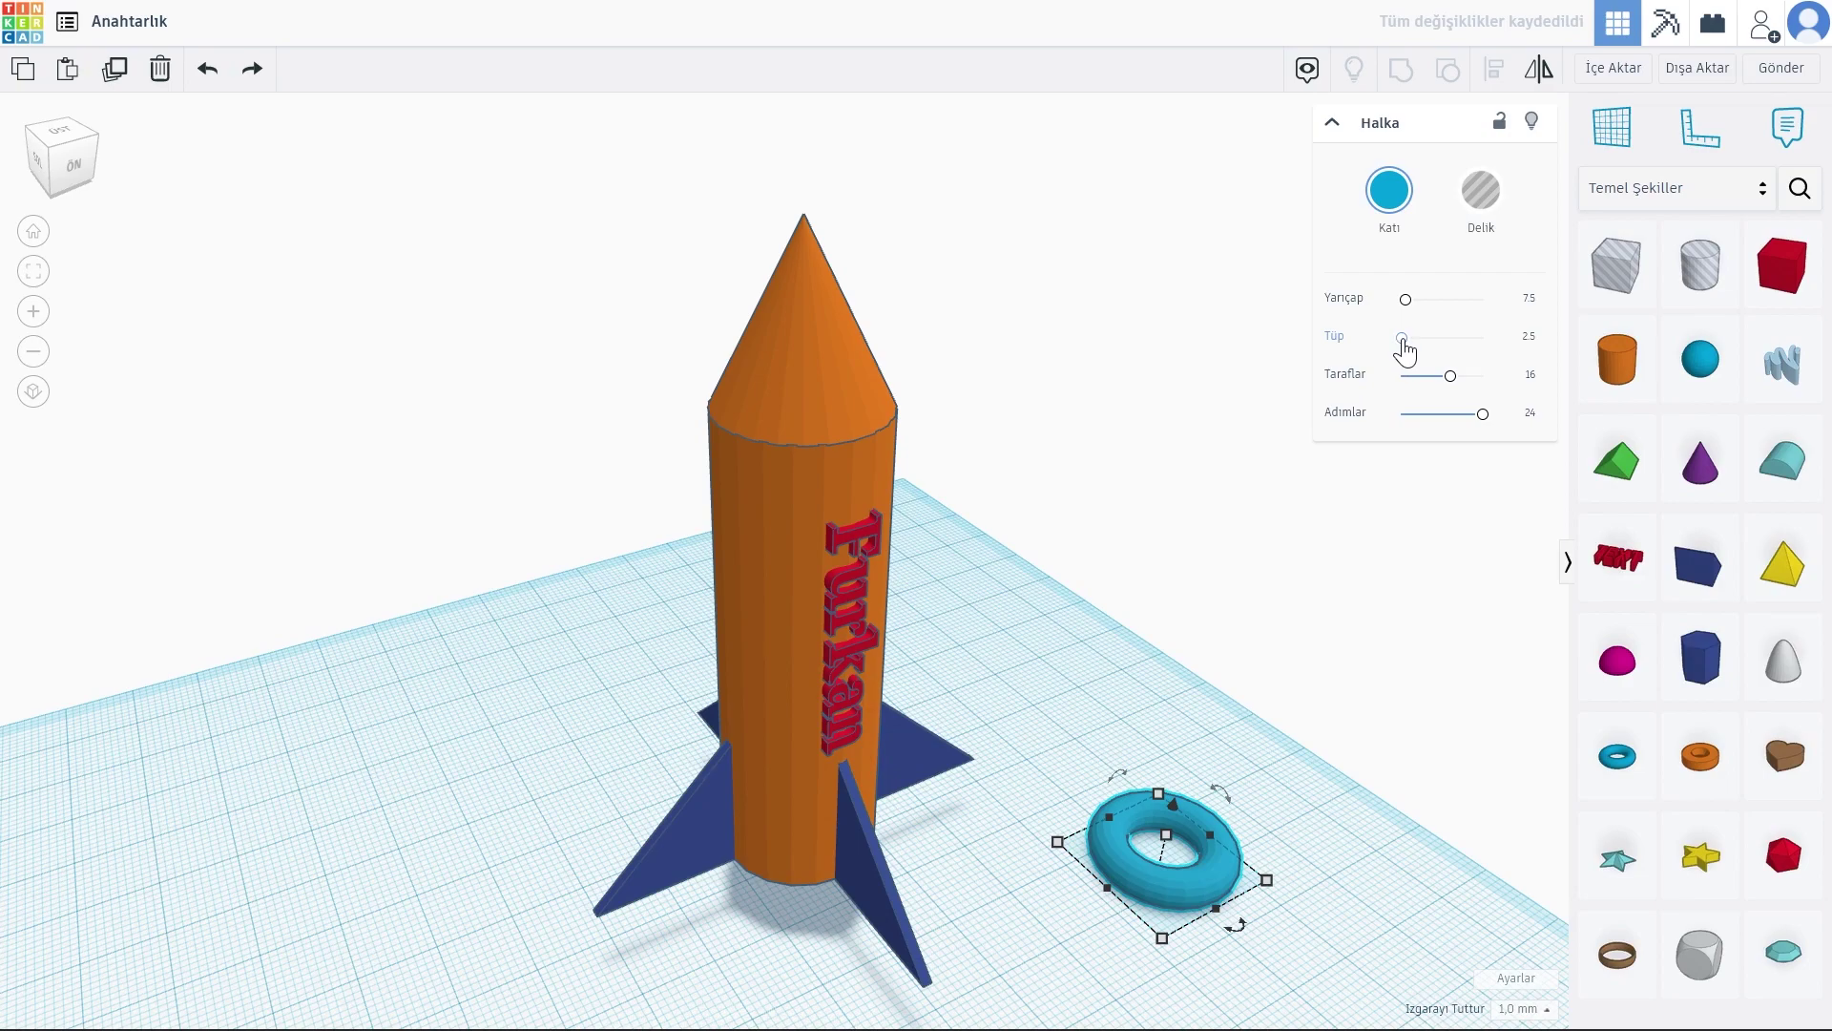
click(1403, 340)
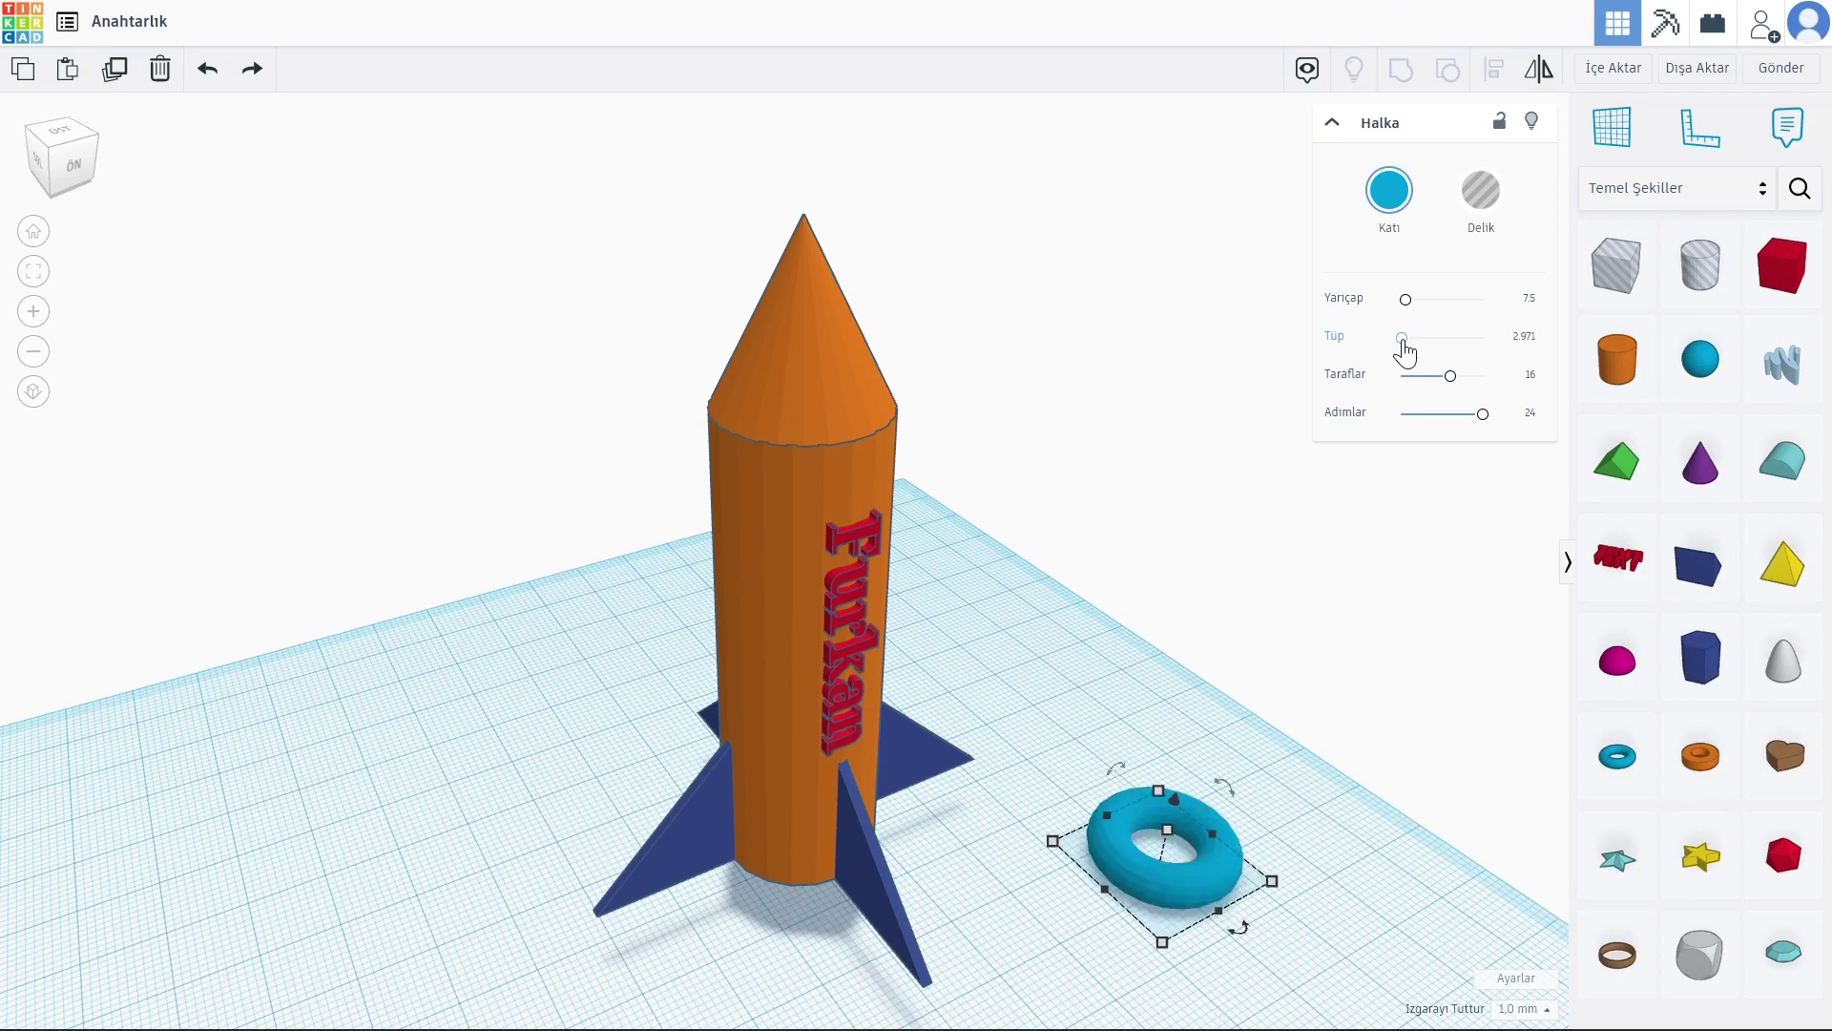
drag(1404, 344, 1402, 344)
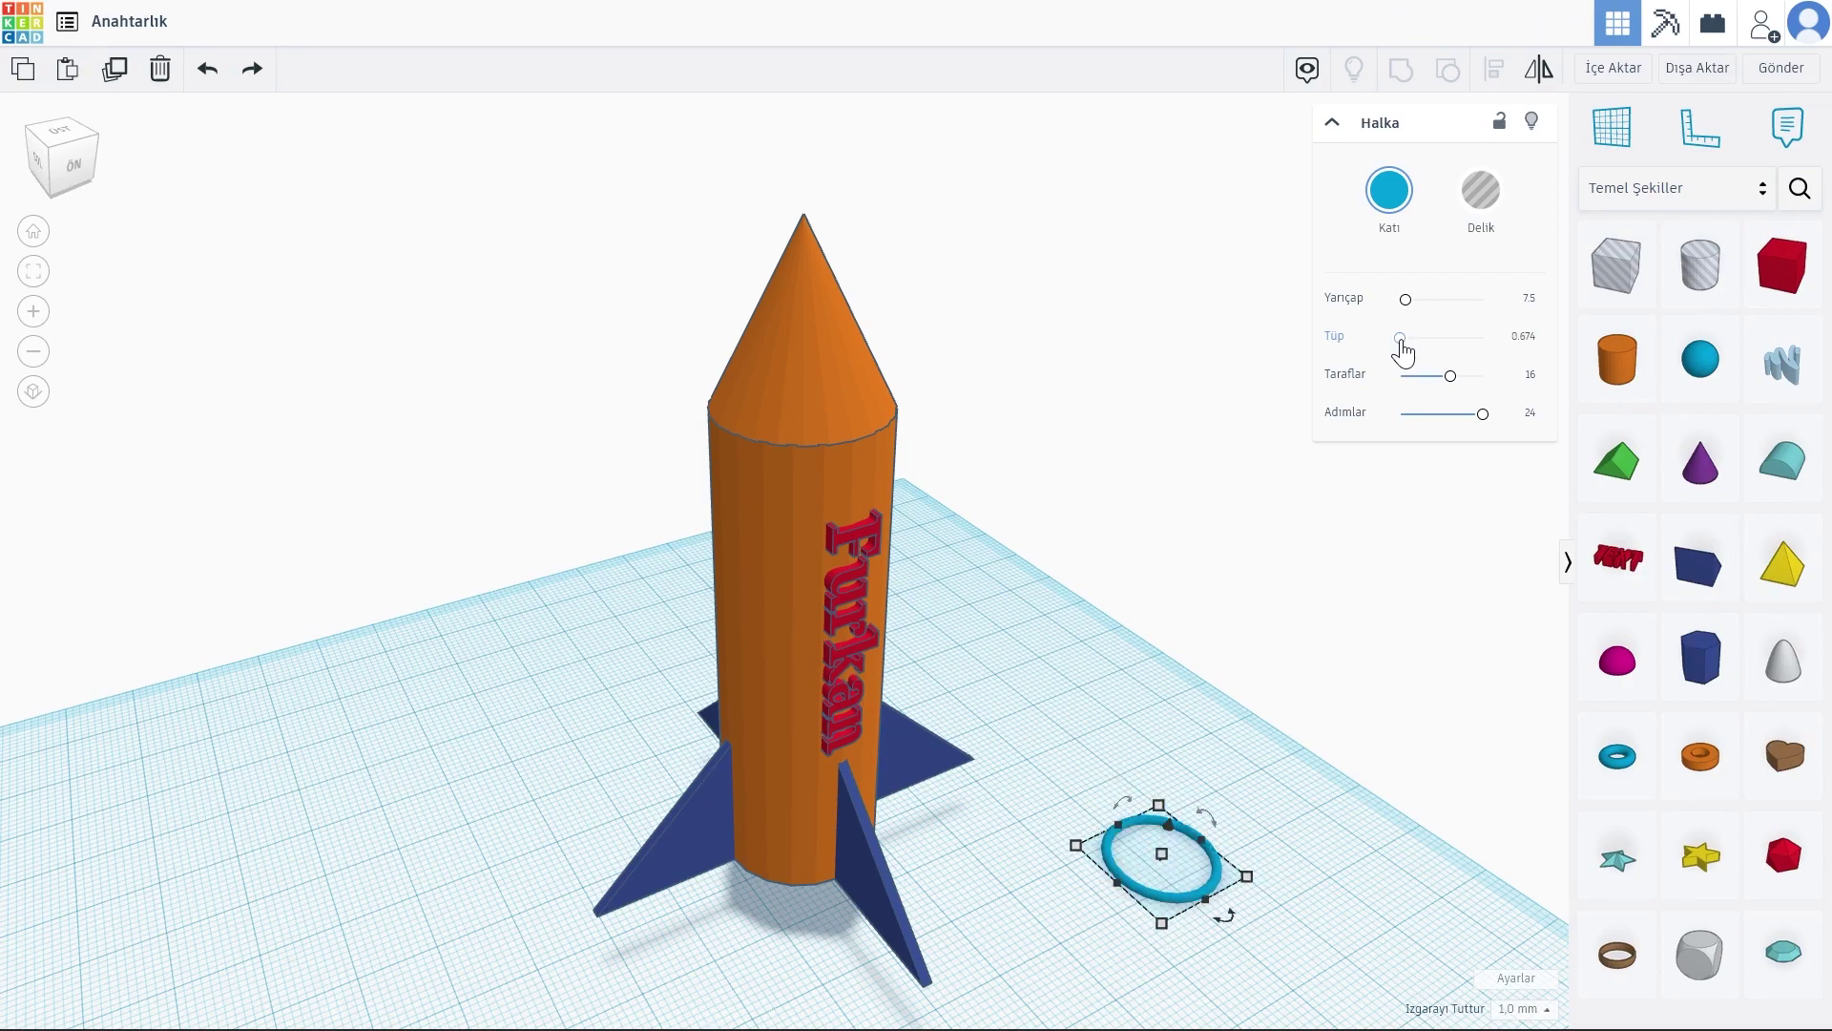
click(1267, 763)
mouse_move(1268, 763)
right_down()
mouse_move(1067, 916)
mouse_move(343, 332)
mouse_move(450, 408)
mouse_move(454, 340)
mouse_move(732, 421)
mouse_move(630, 566)
mouse_move(544, 482)
right_up()
click(699, 405)
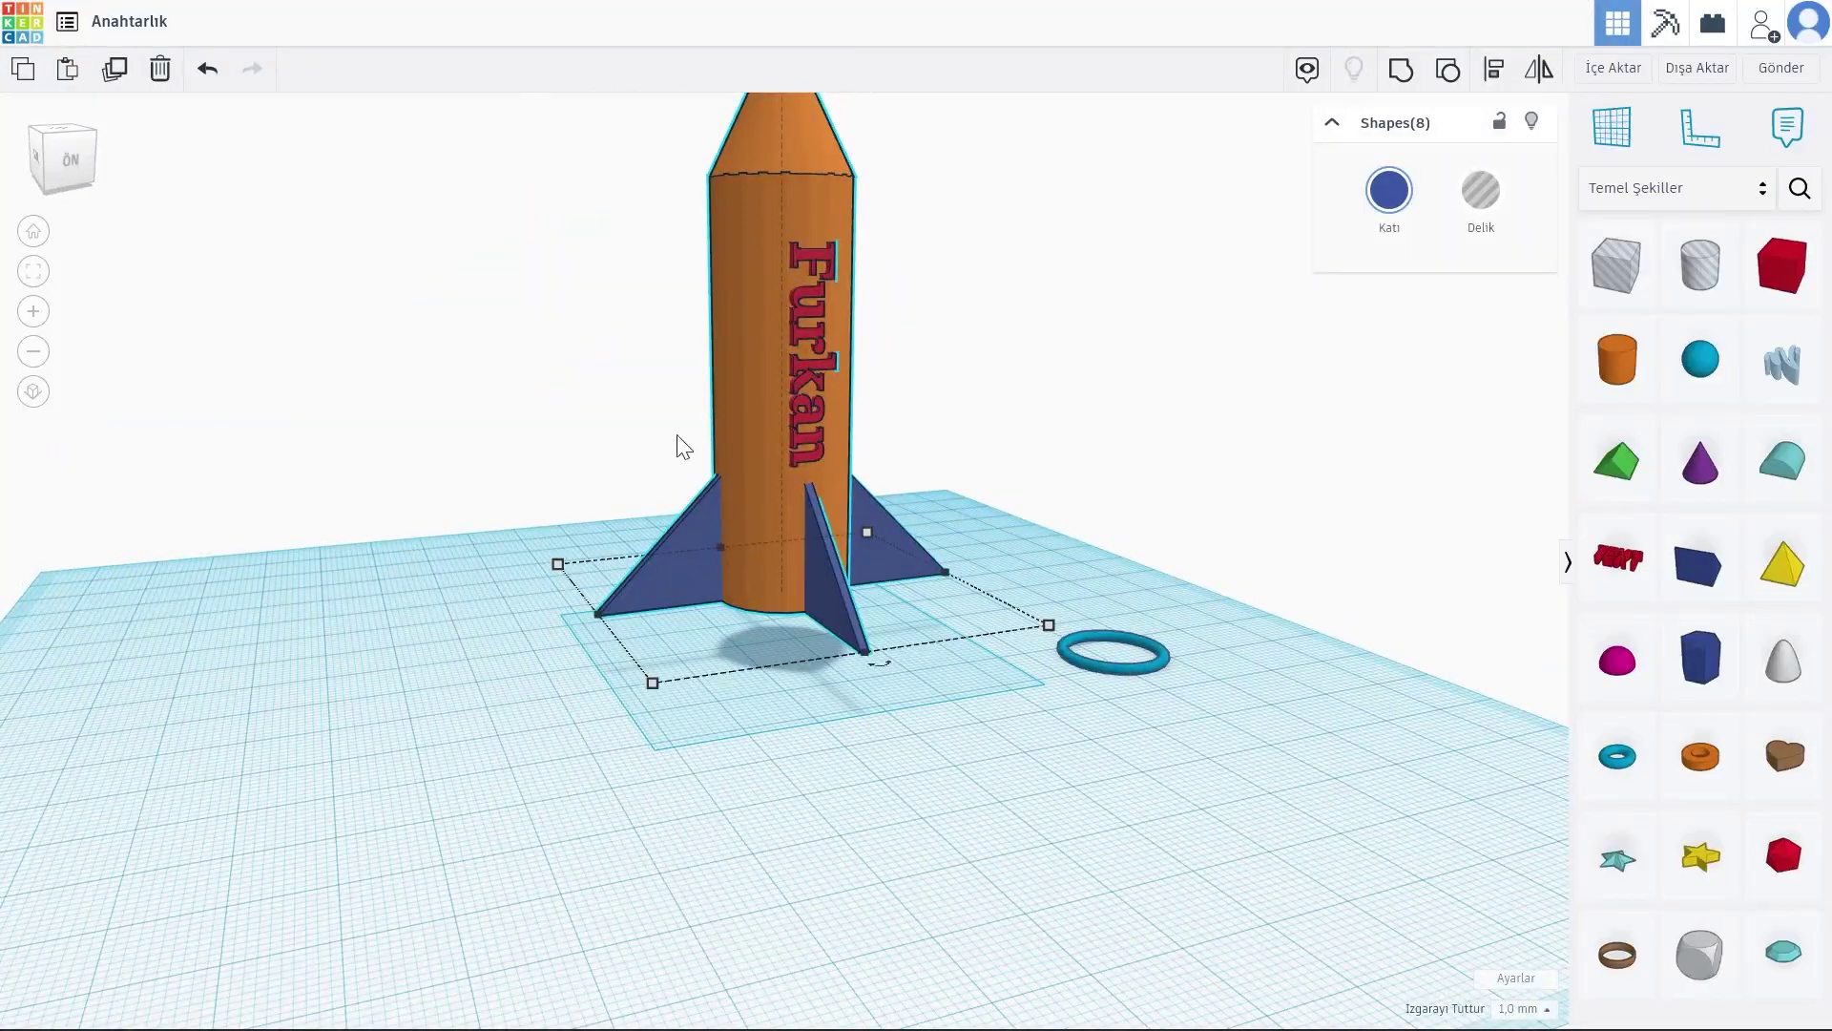
Step: Tip all the rocket's shapes 90° so the rocket lies on its side
mouse_move(684, 447)
right_down()
mouse_move(605, 270)
mouse_move(626, 340)
mouse_move(569, 245)
mouse_move(630, 394)
right_up()
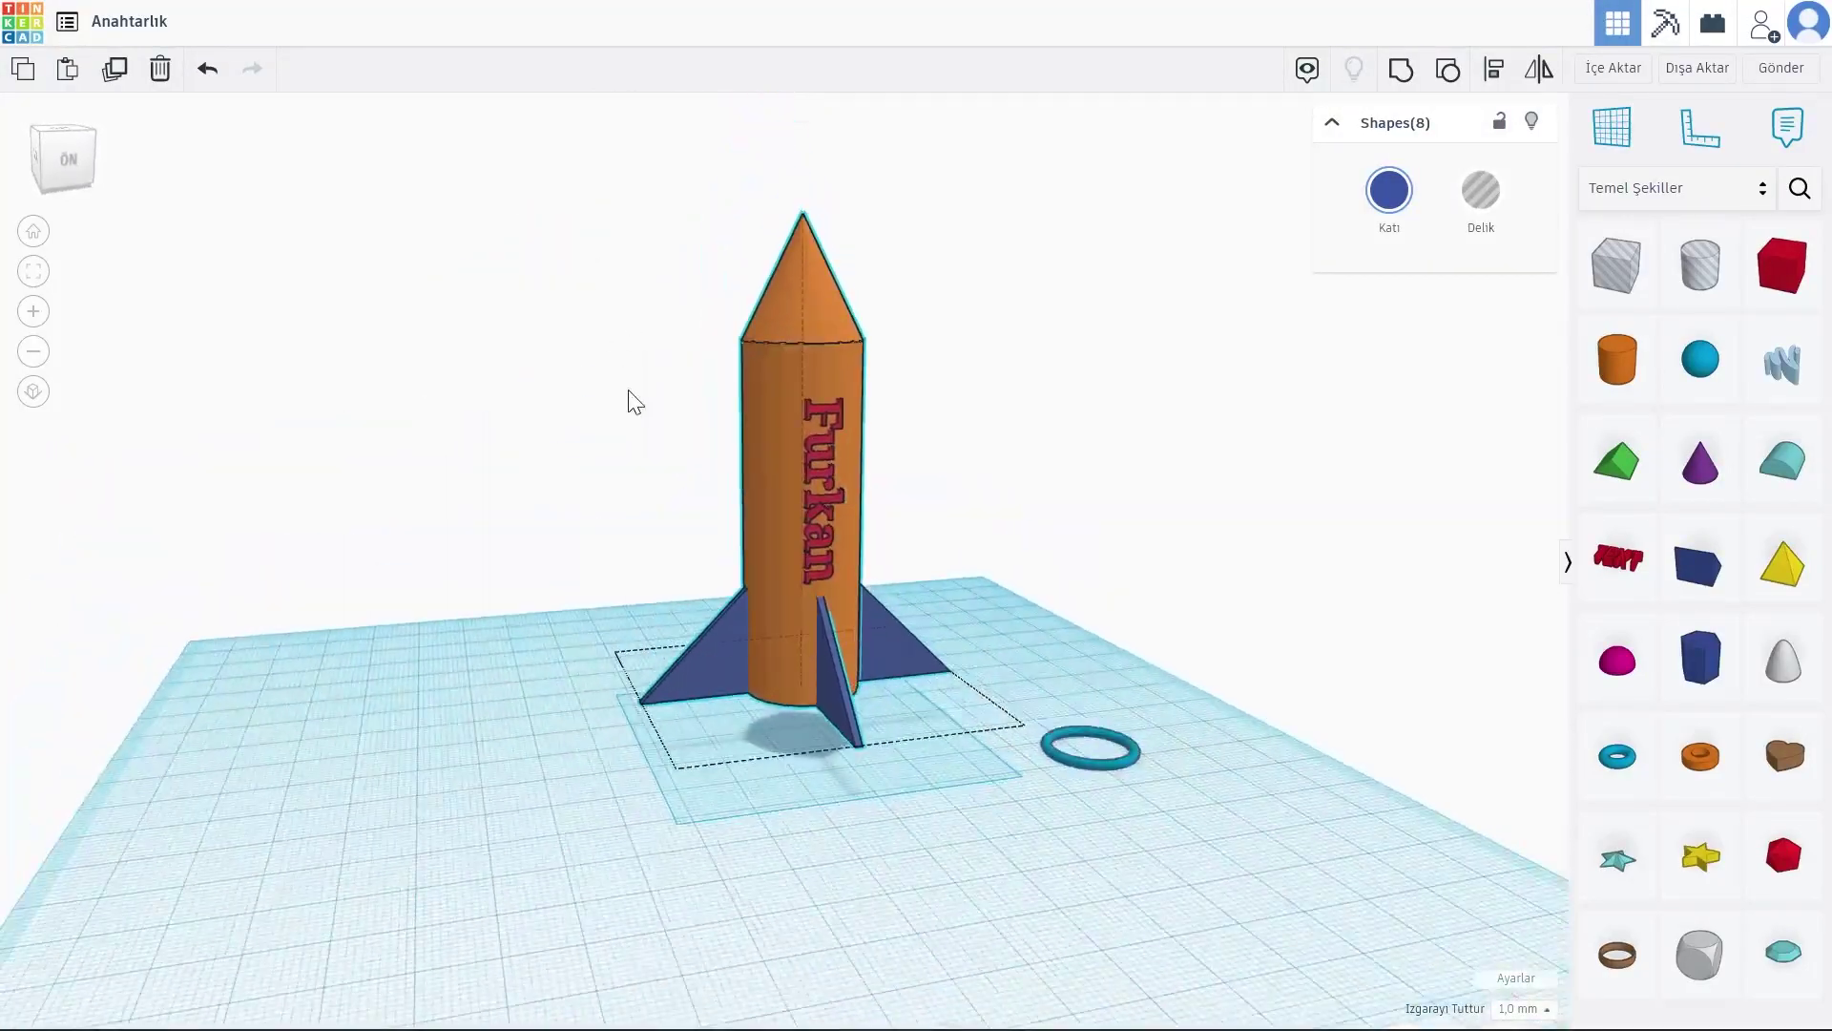
drag(754, 191, 511, 389)
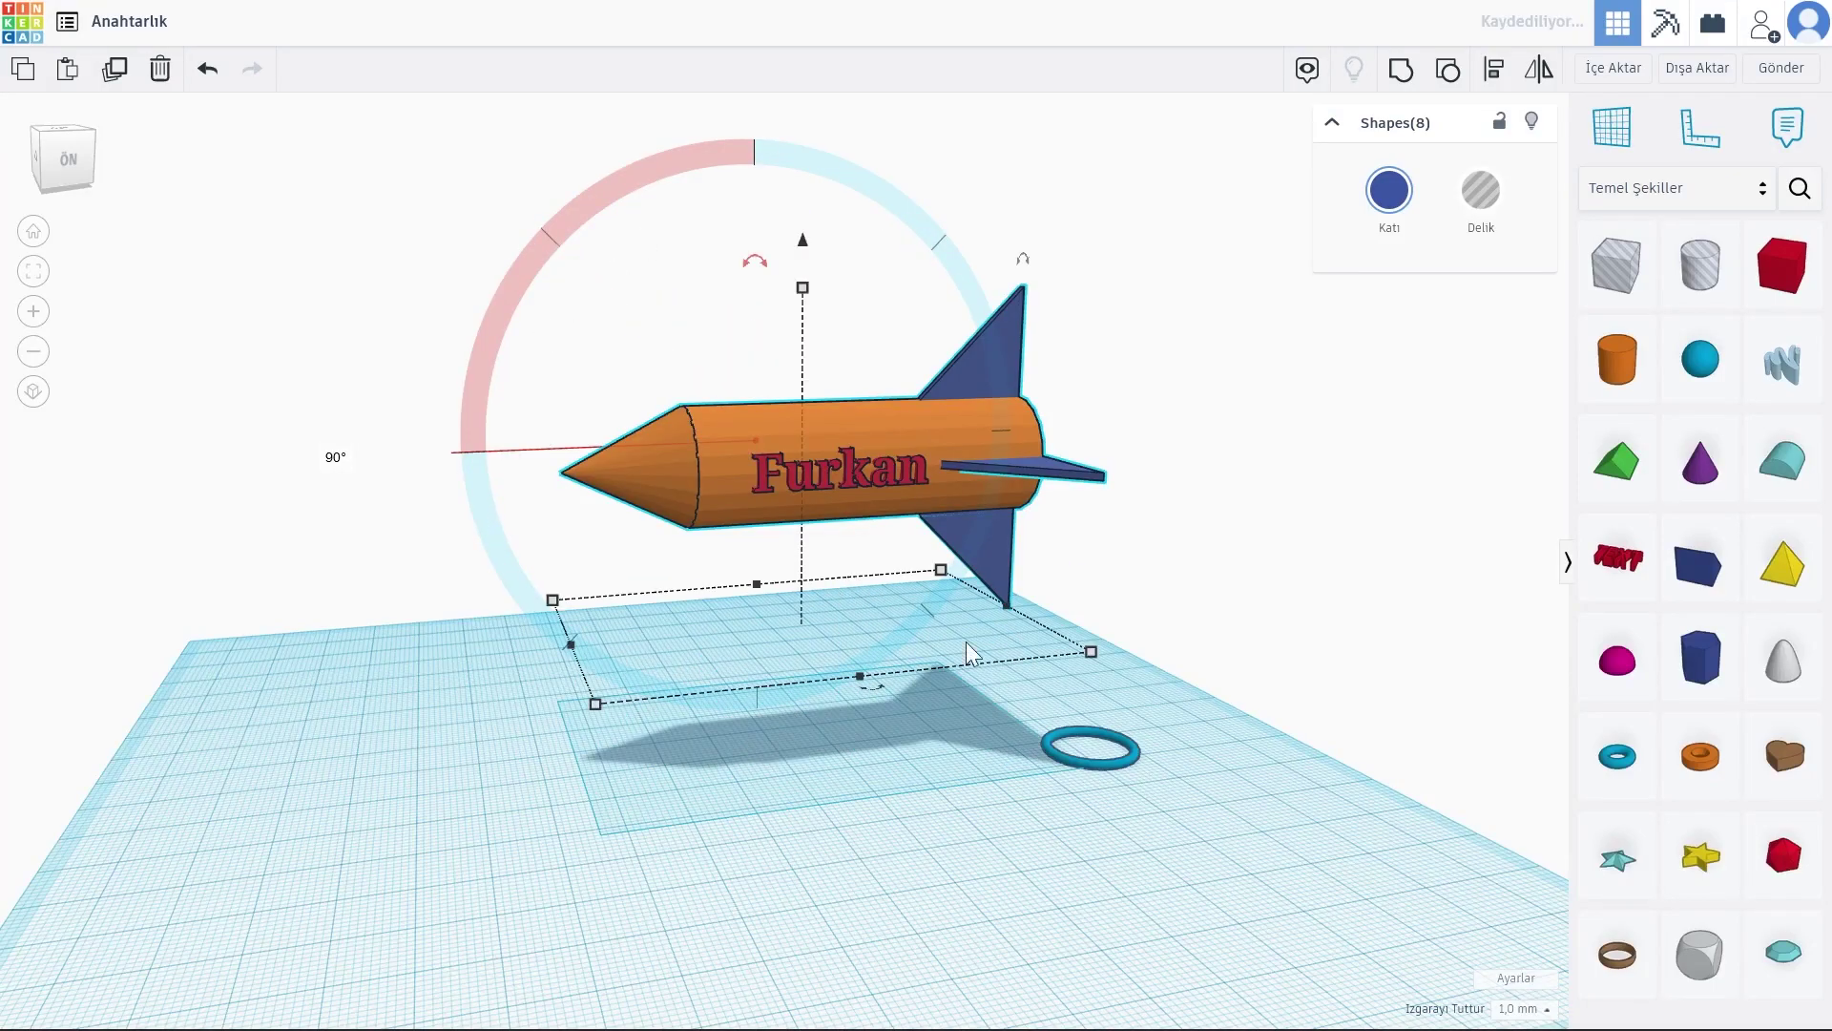
right_drag(831, 773, 976, 856)
Step: Move the blue ring behind the rocket's tail and rotate it to stand upright
click(1049, 891)
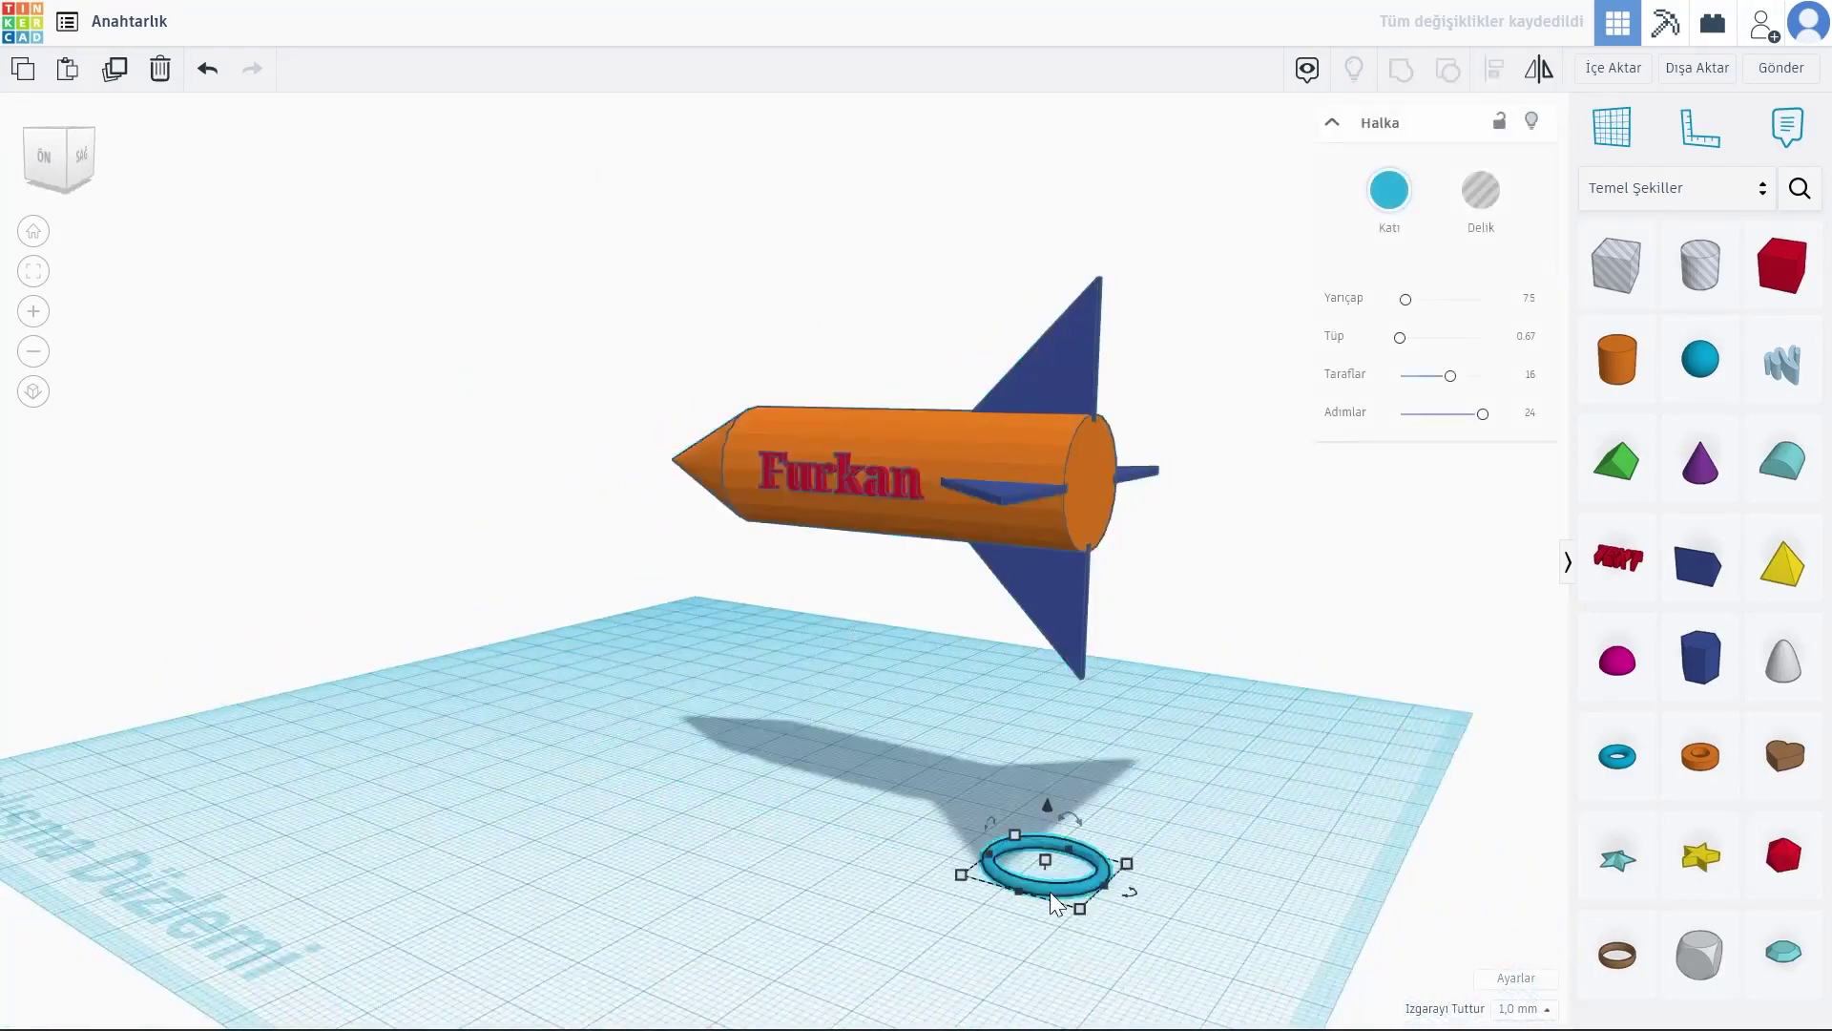
drag(1049, 892, 1207, 853)
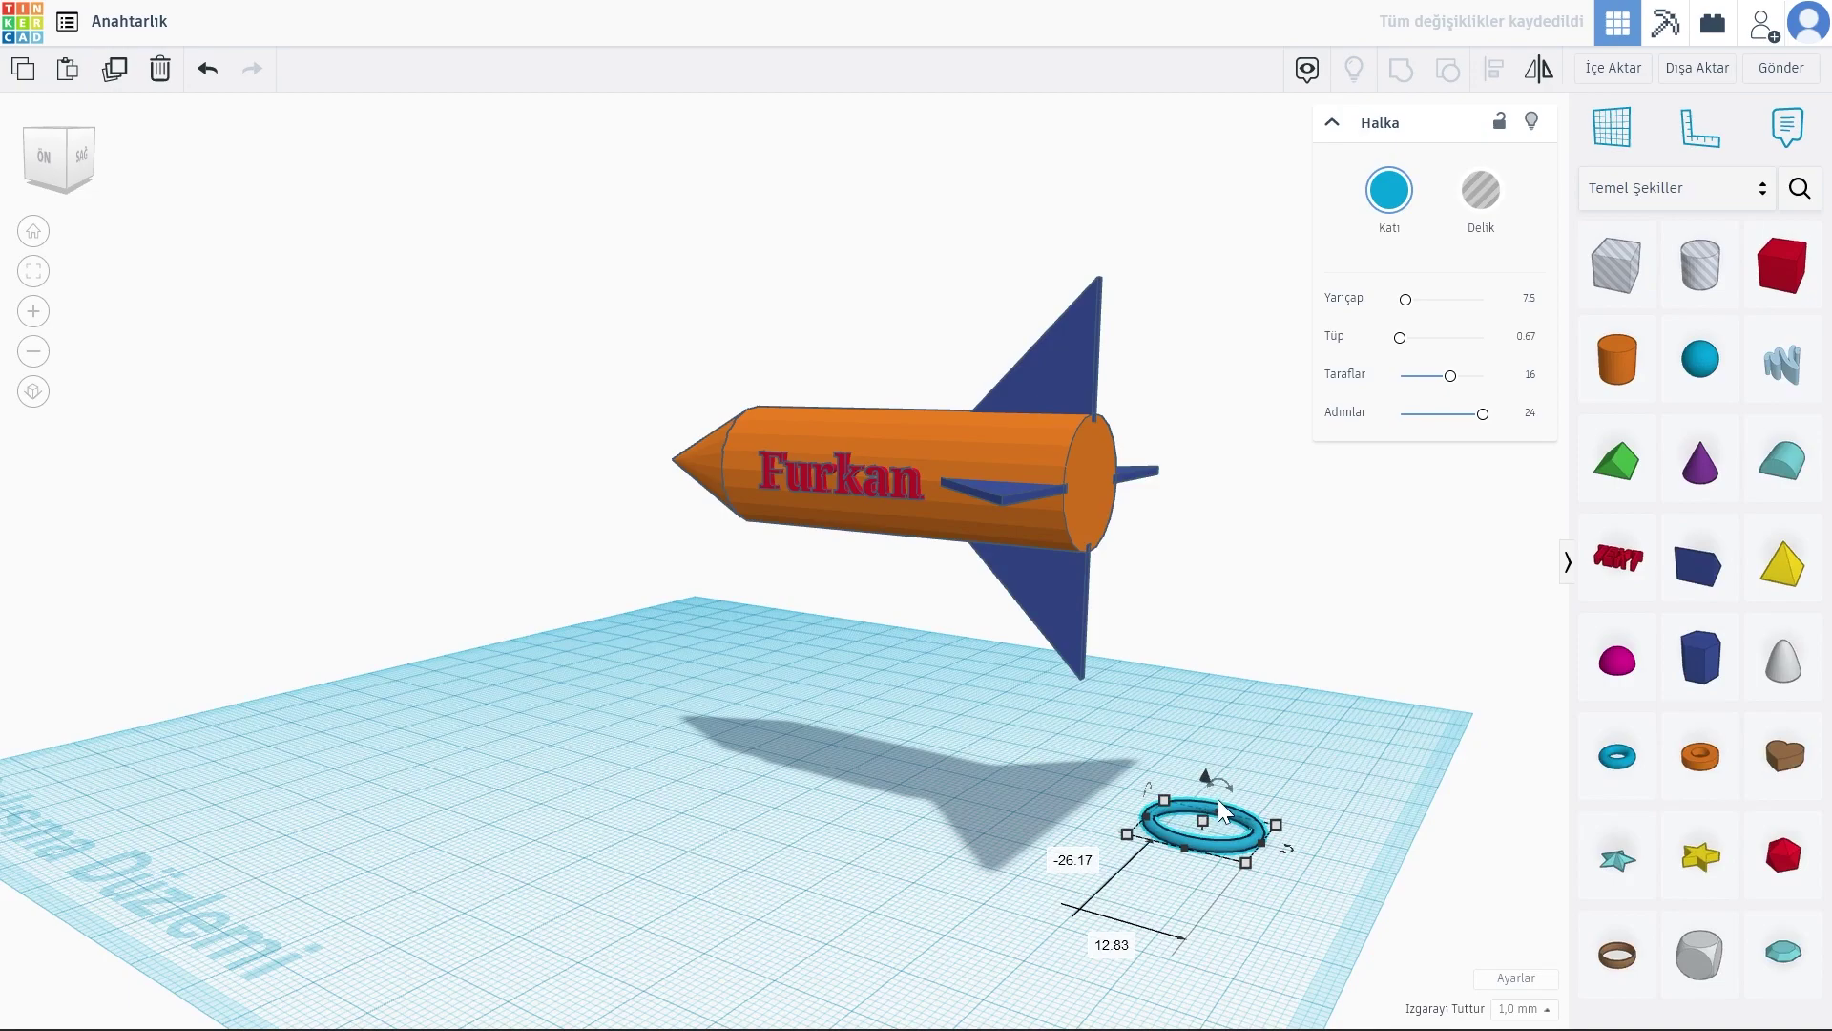
drag(1148, 786, 1183, 708)
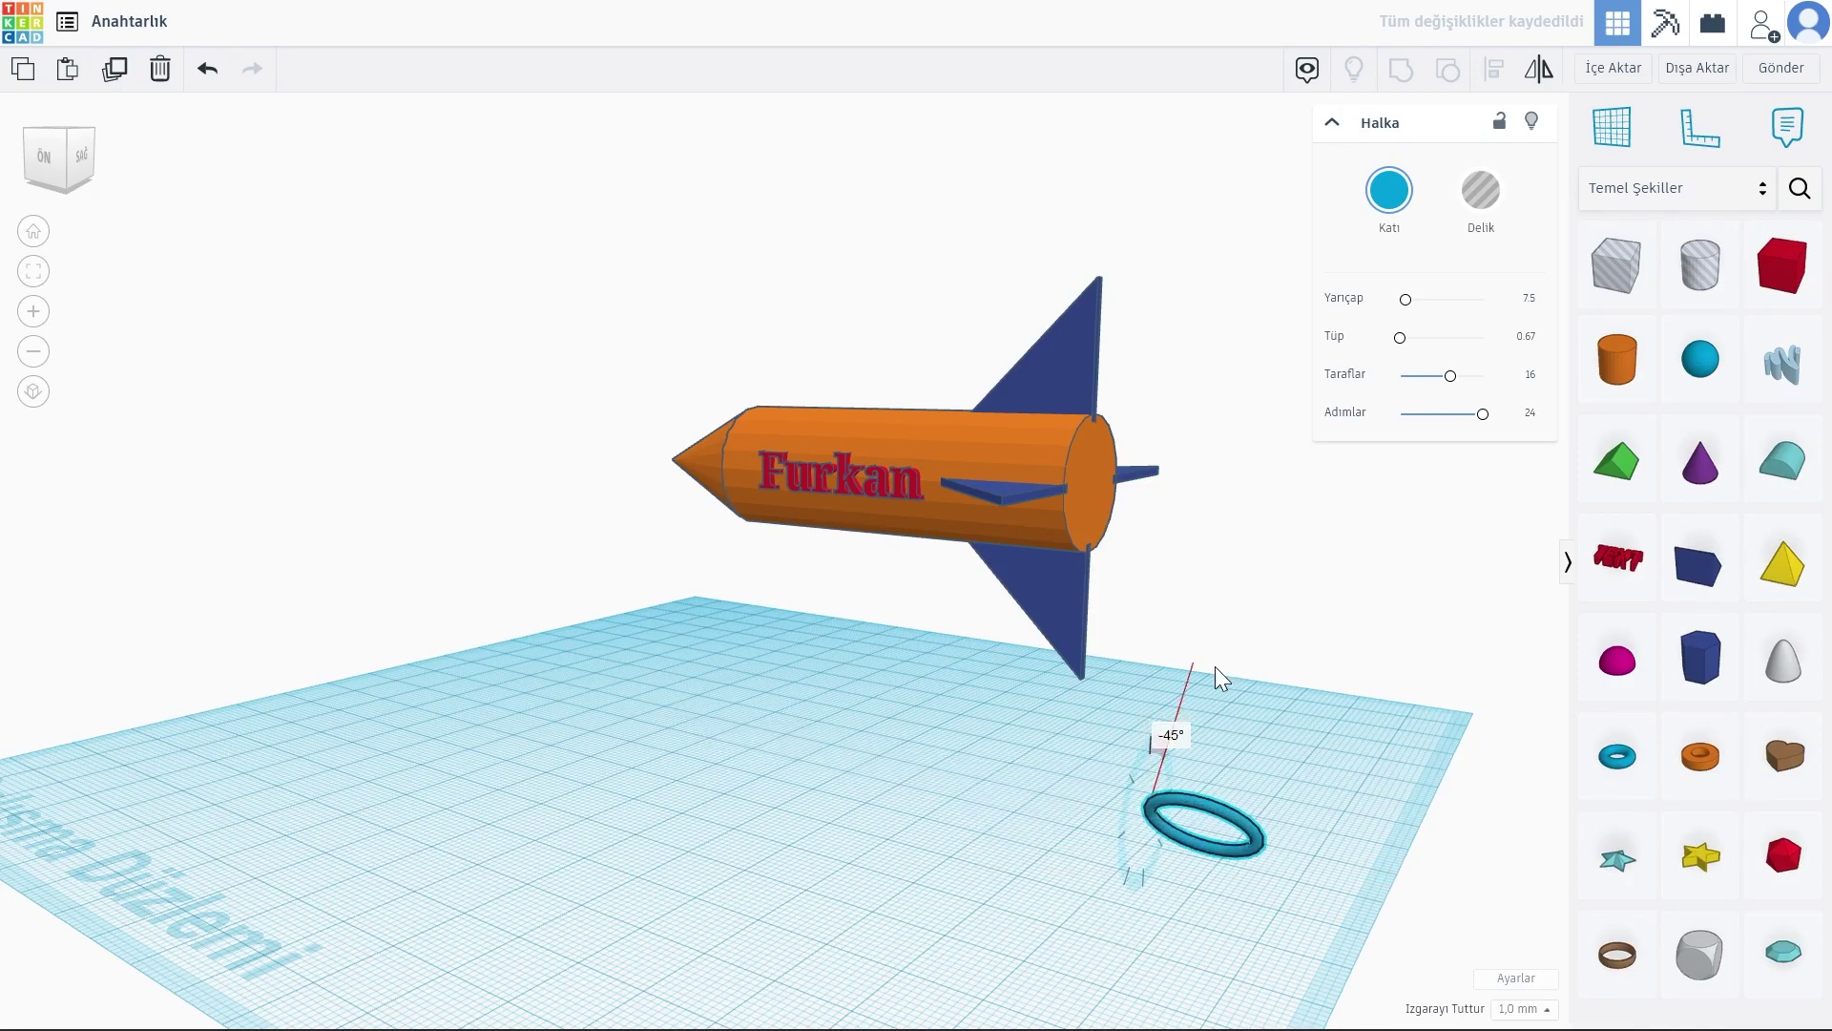
right_drag(1067, 845, 906, 850)
drag(851, 849, 821, 886)
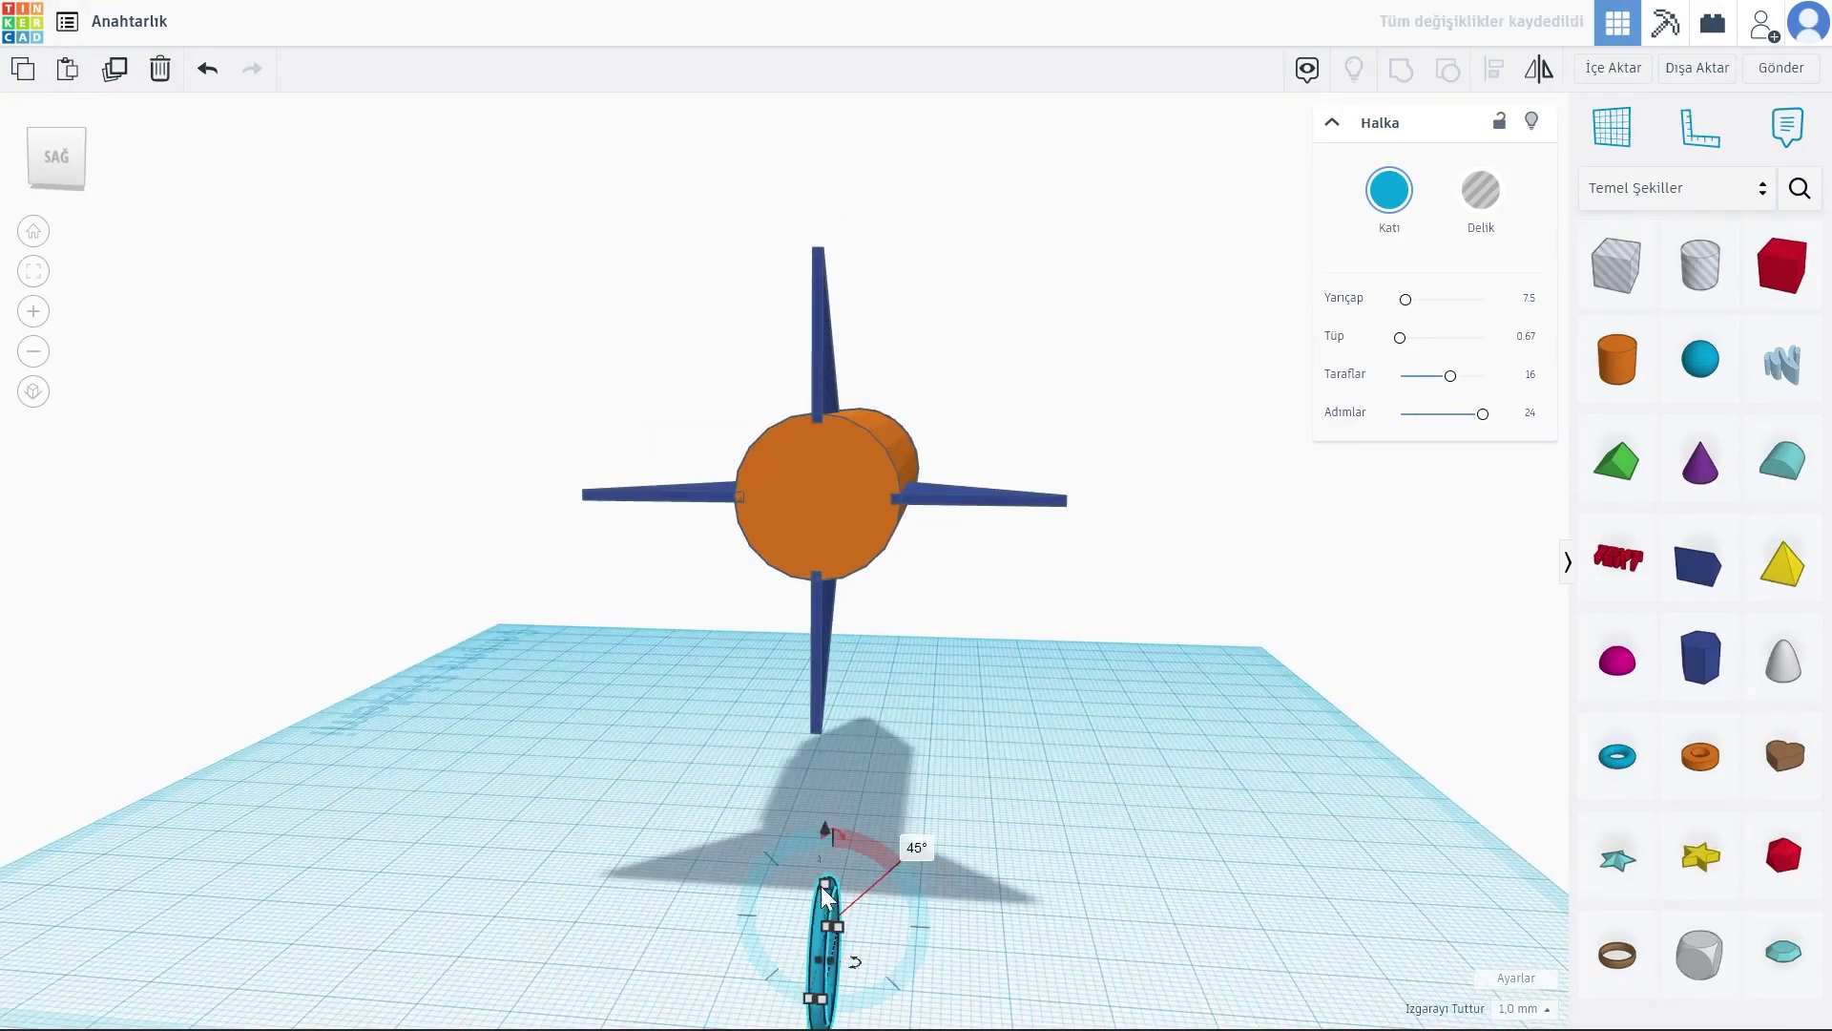
mouse_move(821, 886)
right_down()
mouse_move(1126, 575)
mouse_move(782, 649)
mouse_move(838, 611)
right_up()
Step: Raise the ring up to the rocket's tail end and resize it there
click(828, 714)
drag(864, 668, 840, 553)
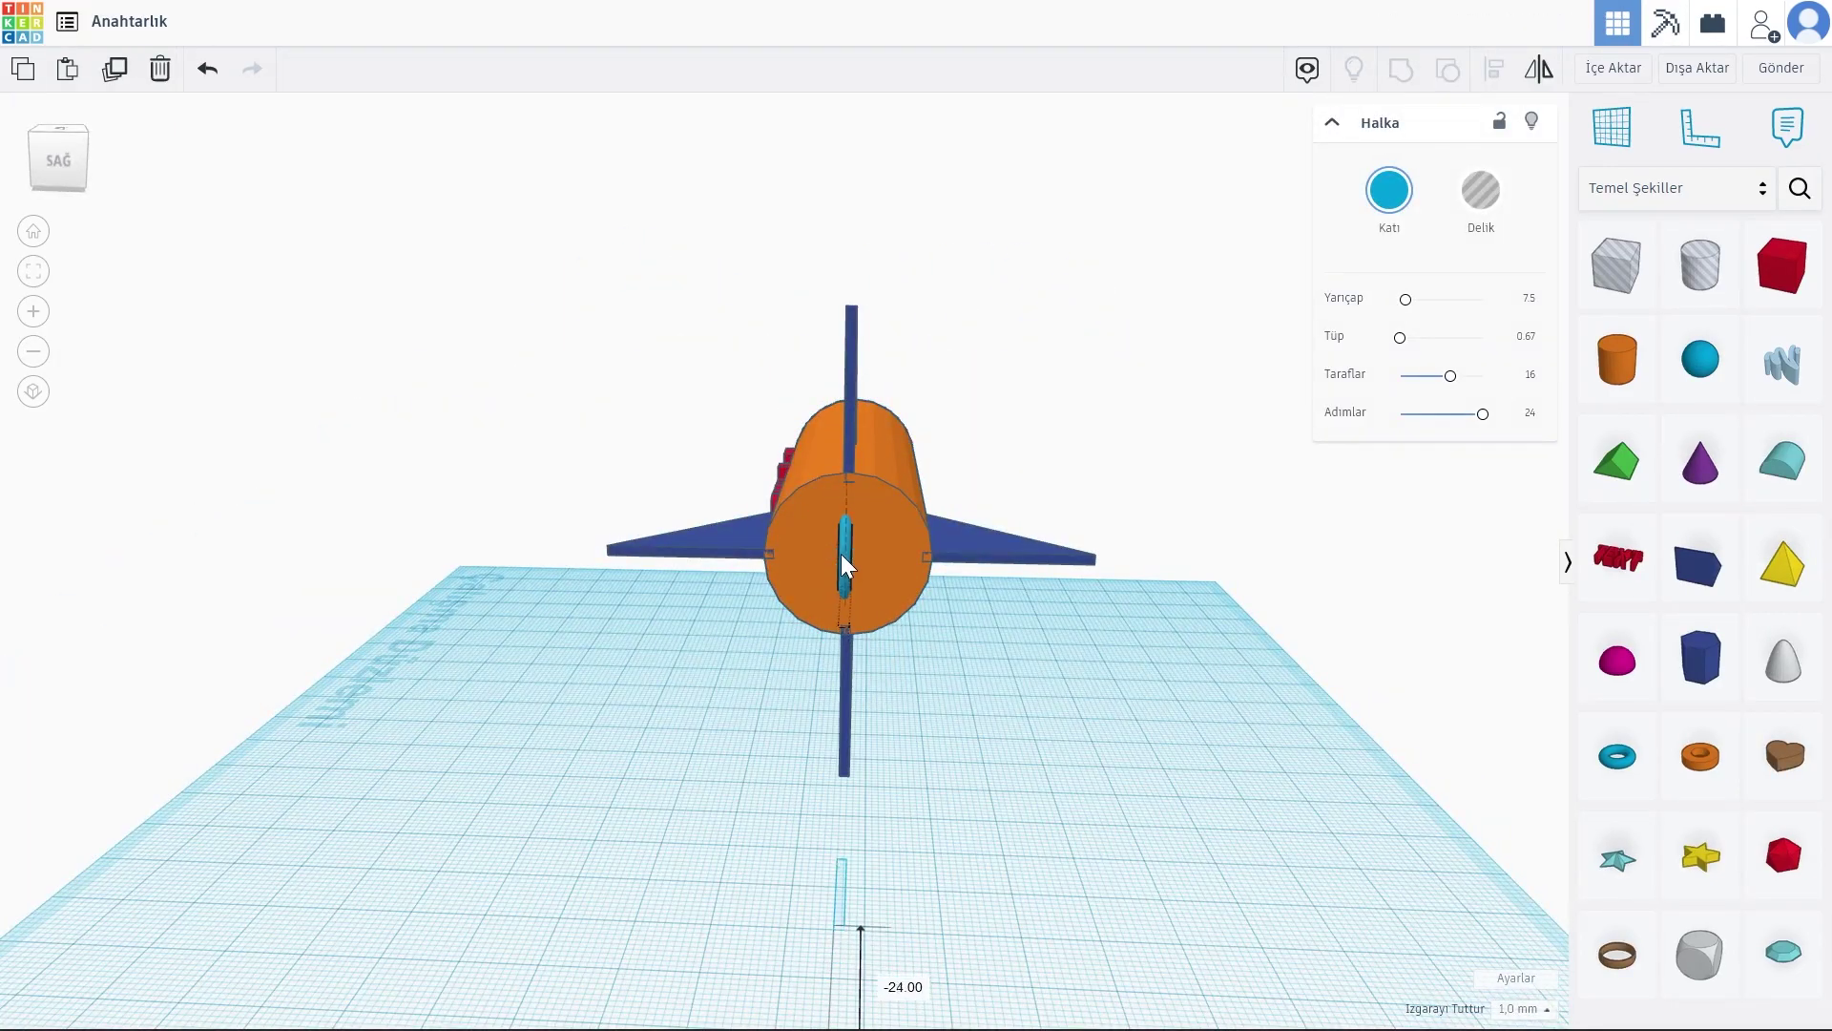
right_drag(842, 555, 605, 569)
scroll(397, 605, up, 5)
scroll(450, 598, up, 2)
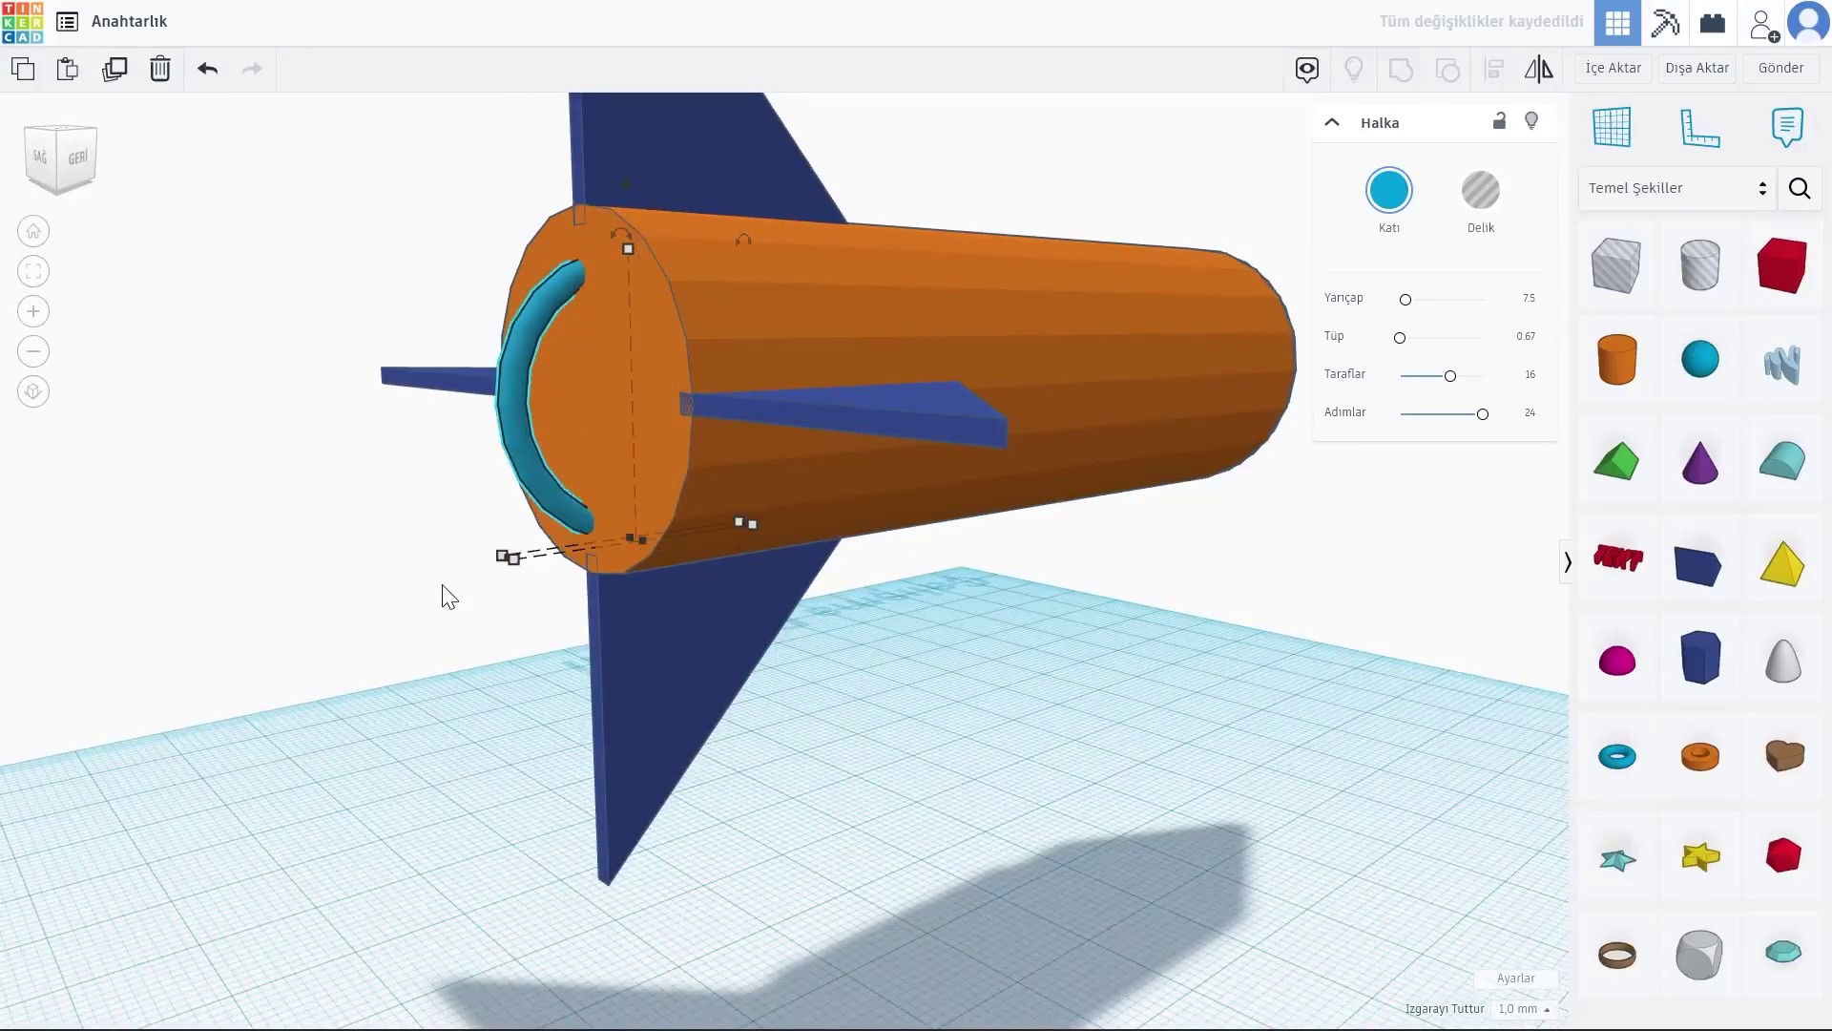
mouse_move(449, 597)
right_down()
mouse_move(679, 617)
mouse_move(299, 621)
right_up()
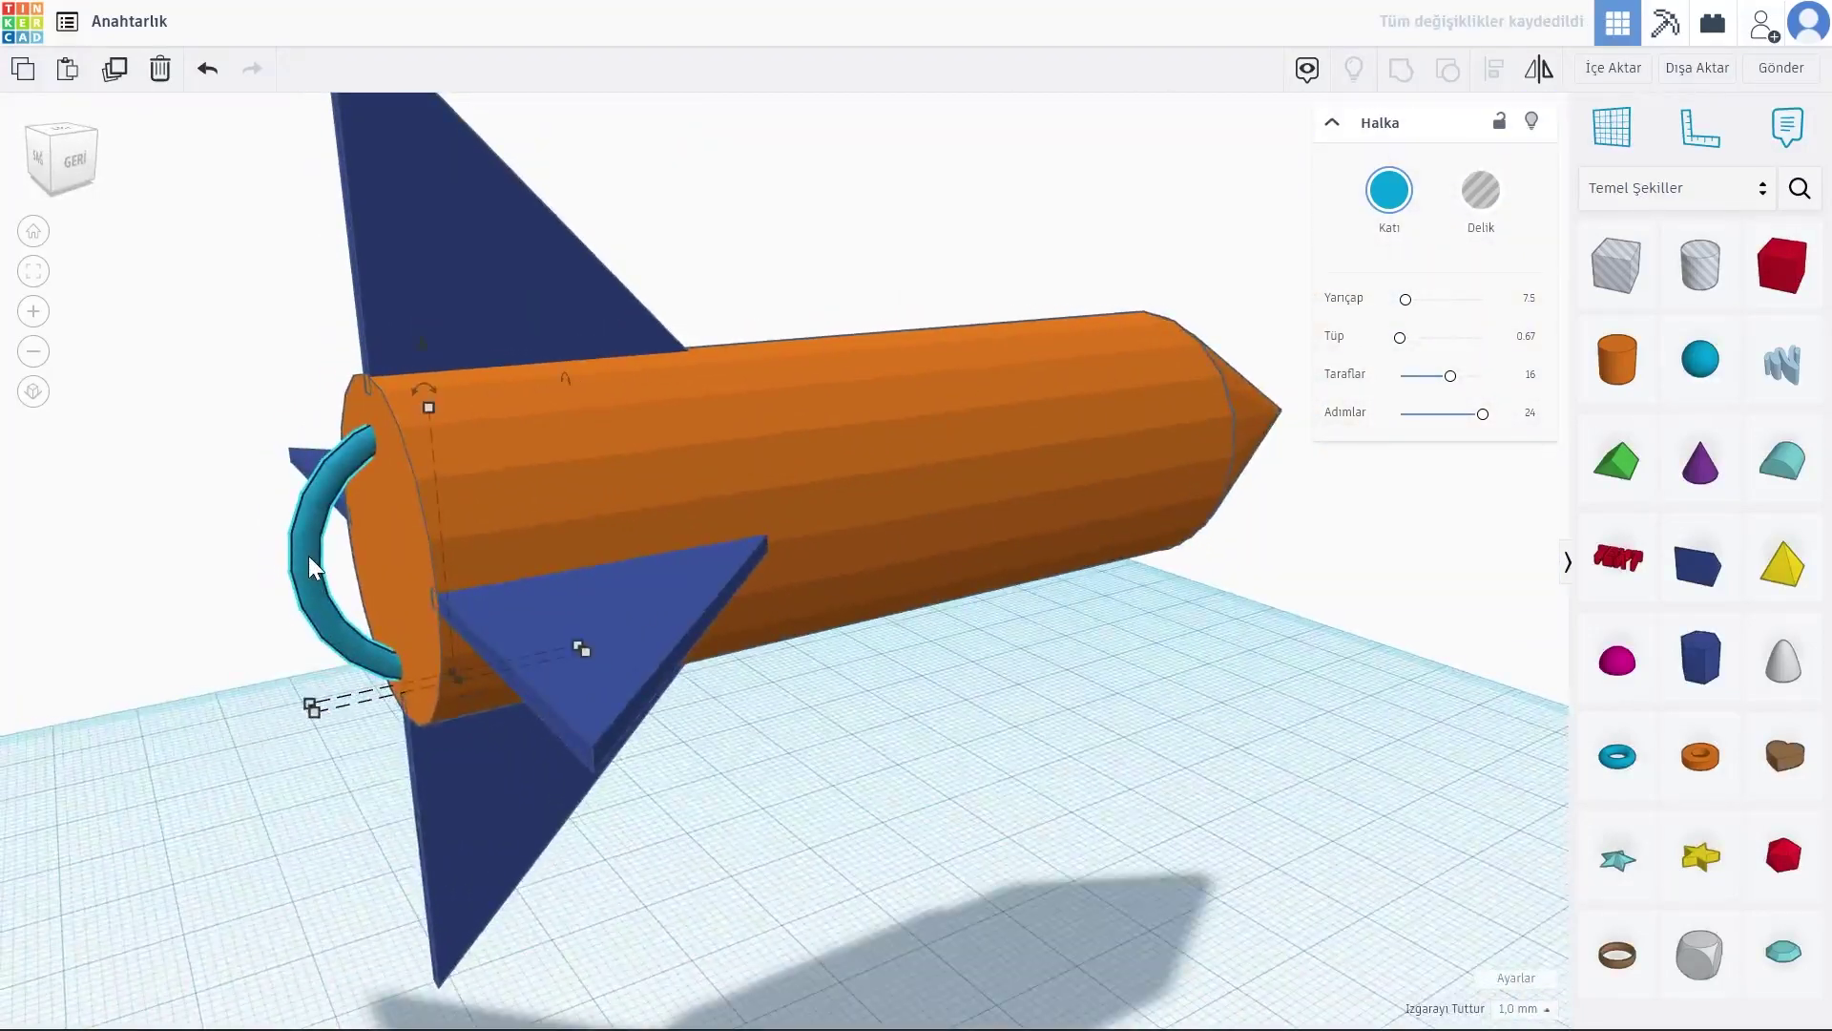
mouse_move(311, 710)
mouse_down()
mouse_move(351, 675)
mouse_move(329, 700)
mouse_up()
right_drag(332, 679, 306, 844)
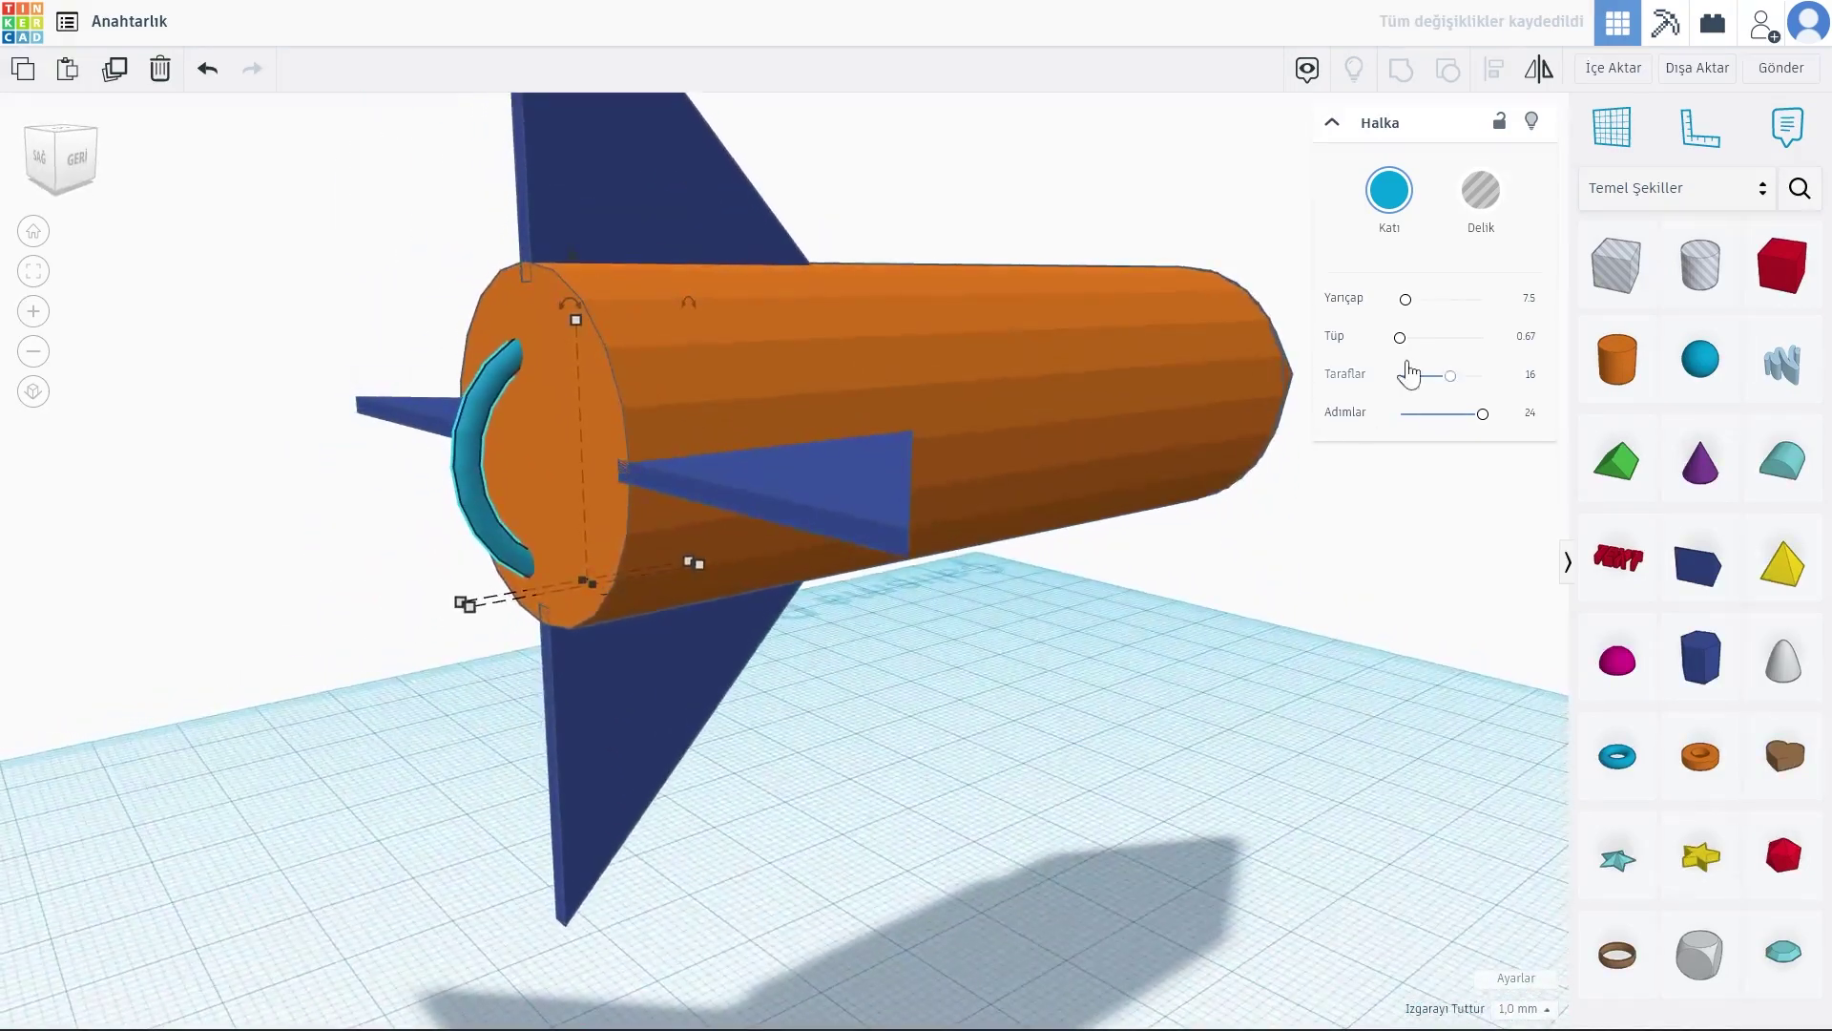
Step: Shrink the ring's Yarıçap to about 2.97 and nudge it left to the tail's edge as a loop
click(1407, 302)
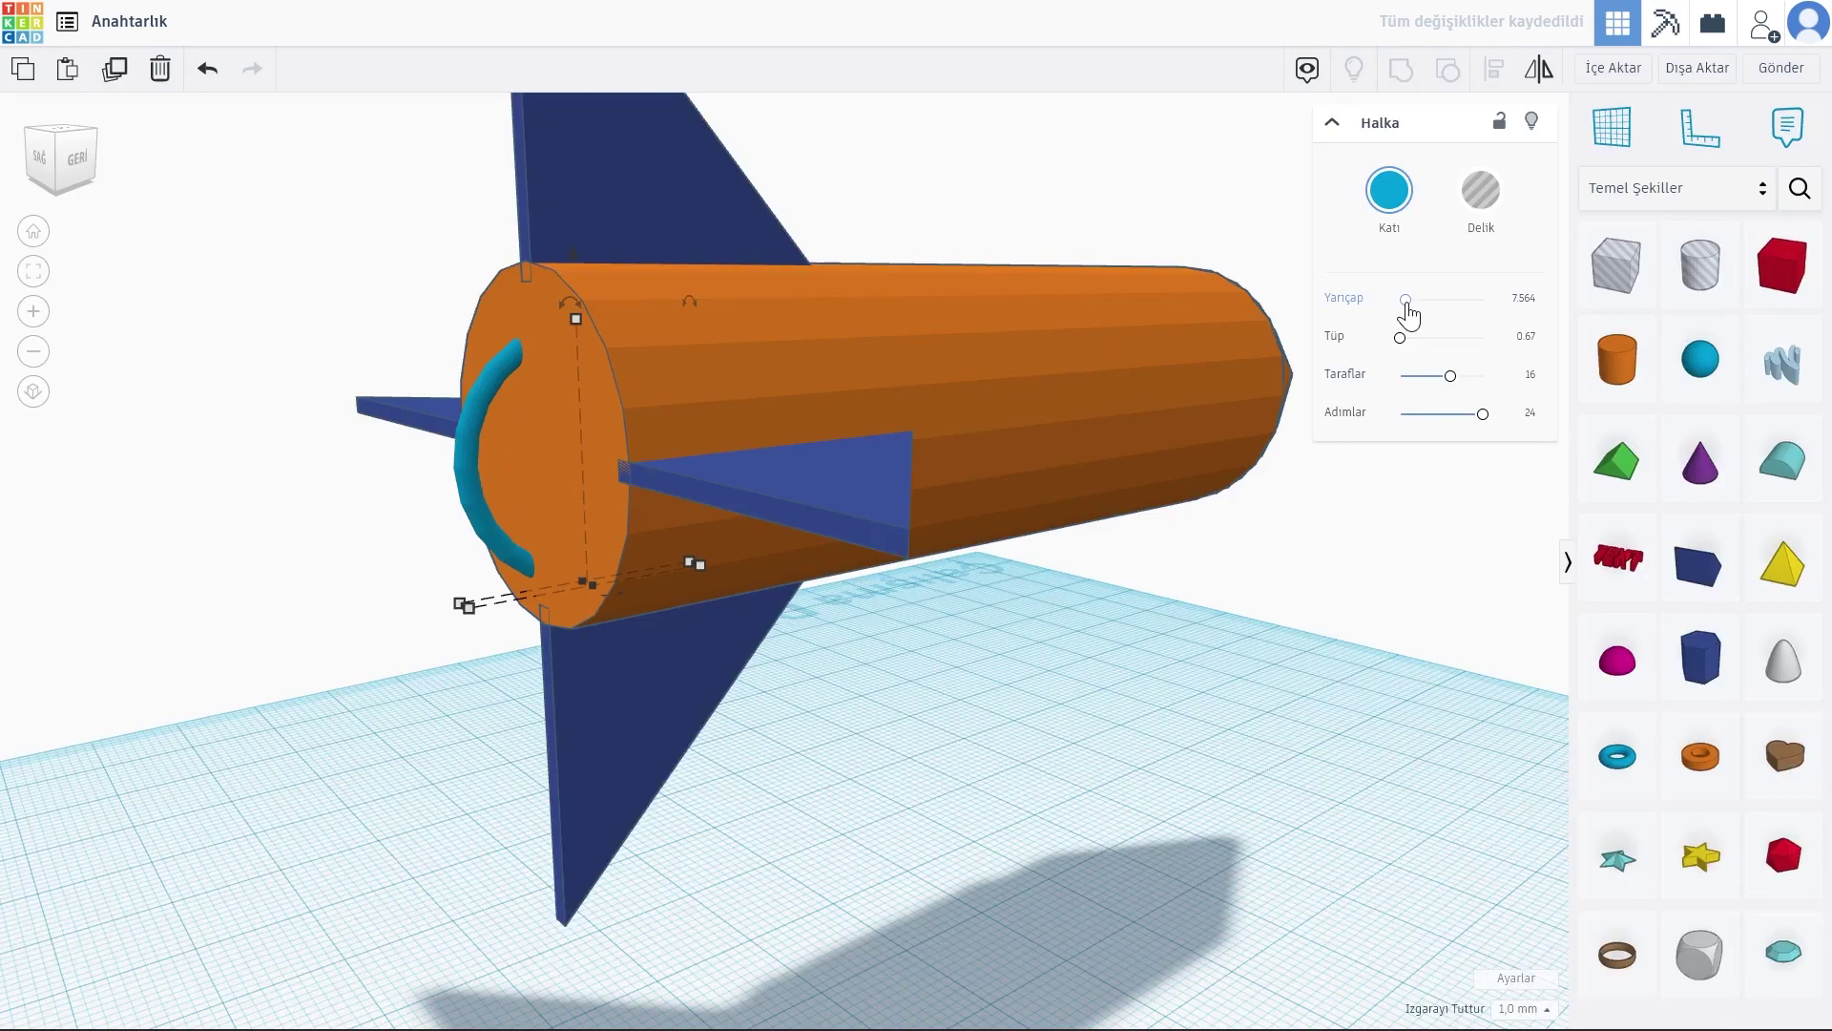
drag(1405, 301, 1402, 301)
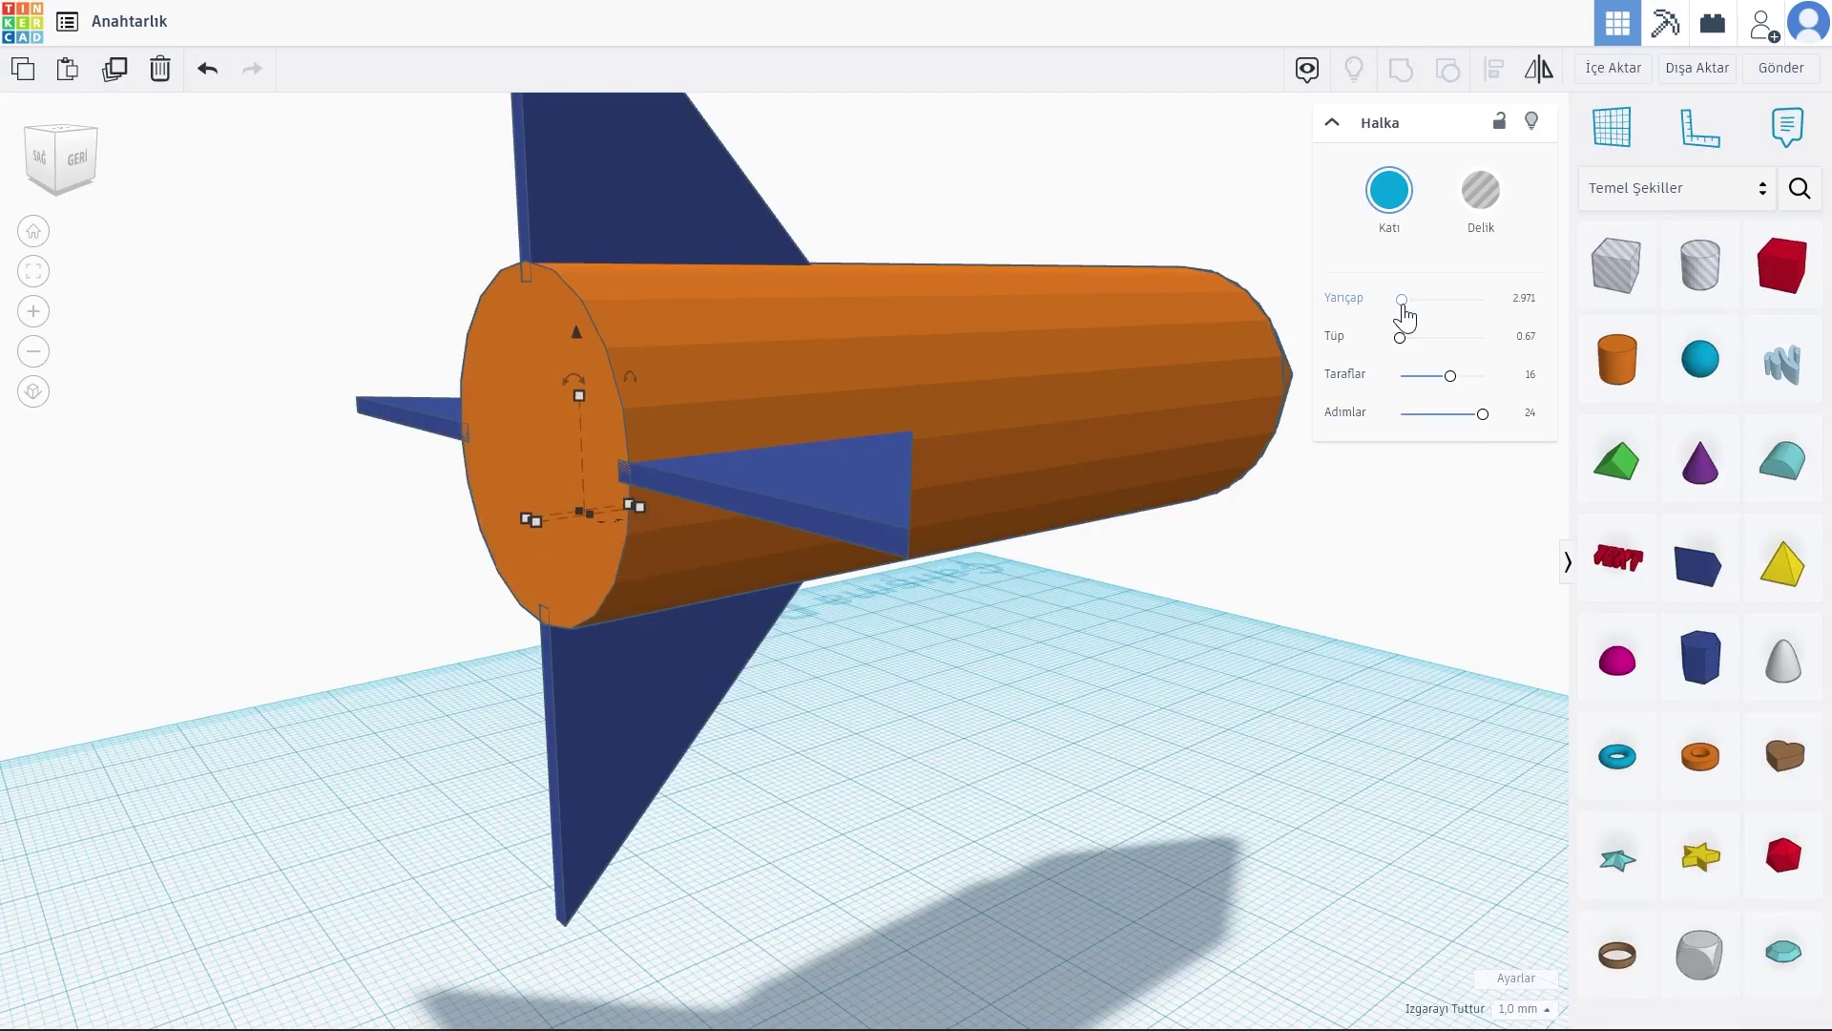
key(Left)
key(Left)
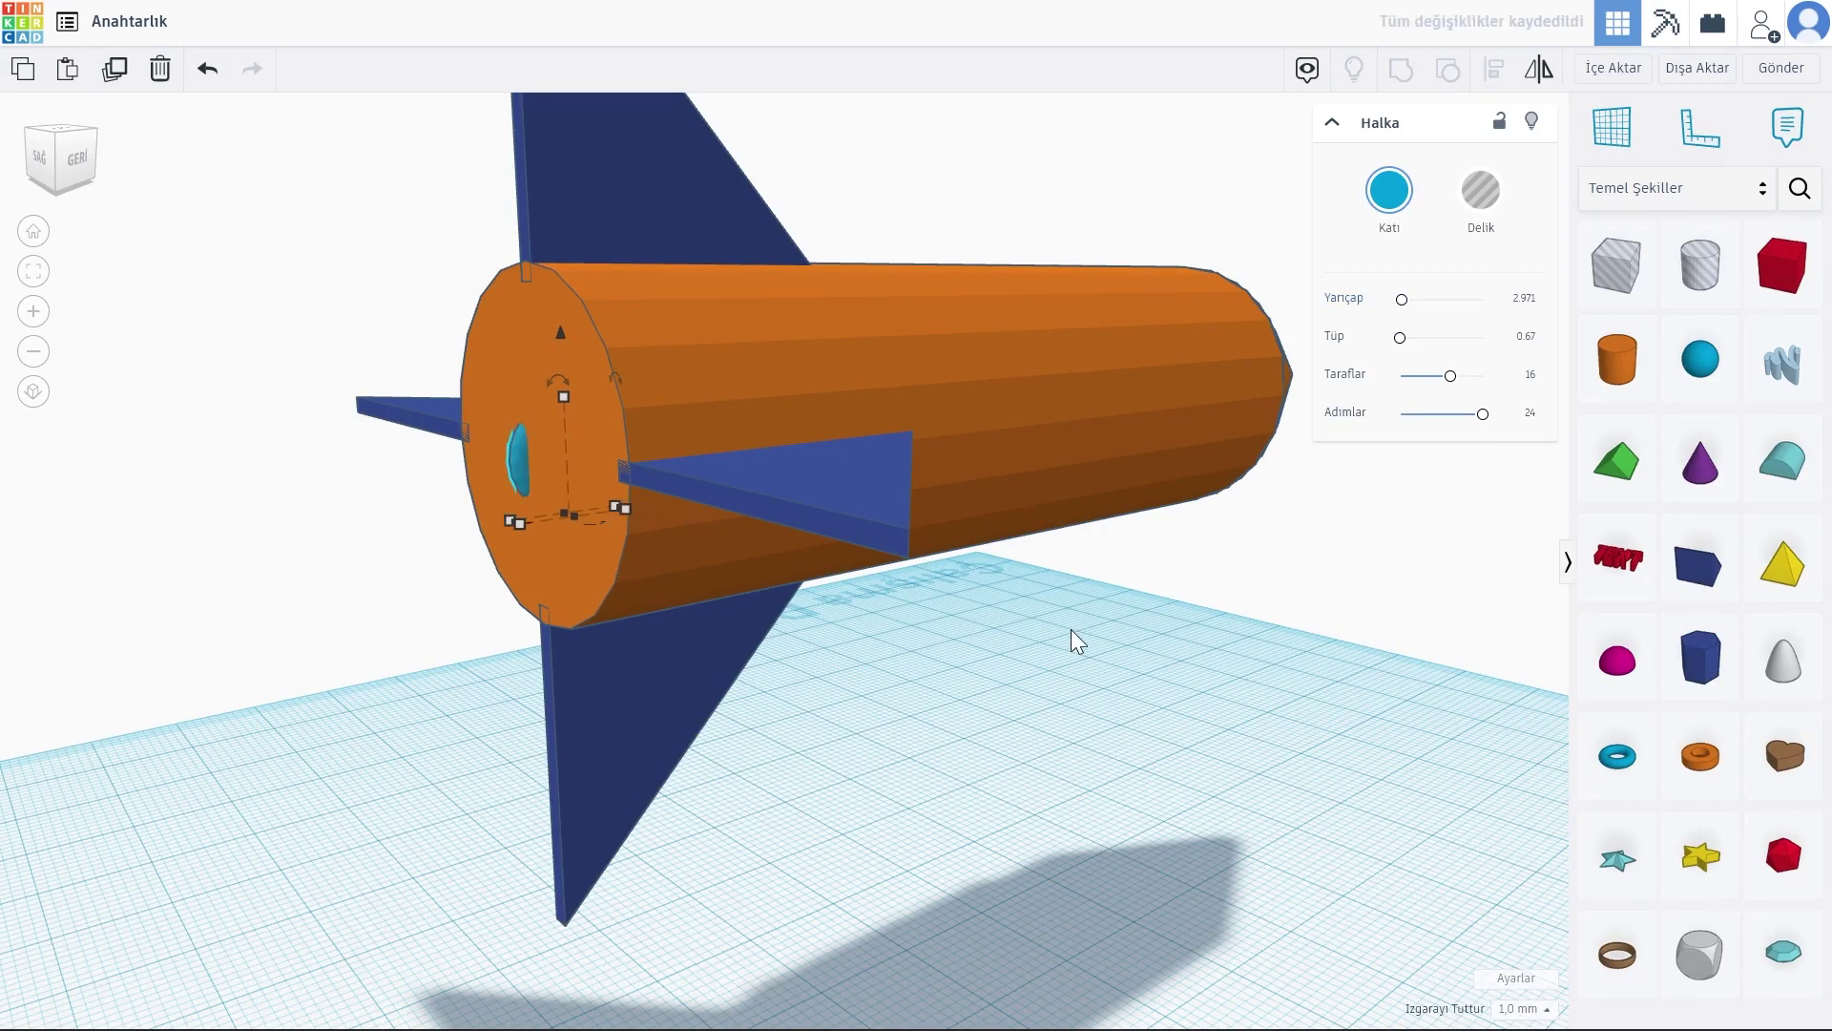
key(Left)
key(Left)
key(Left)
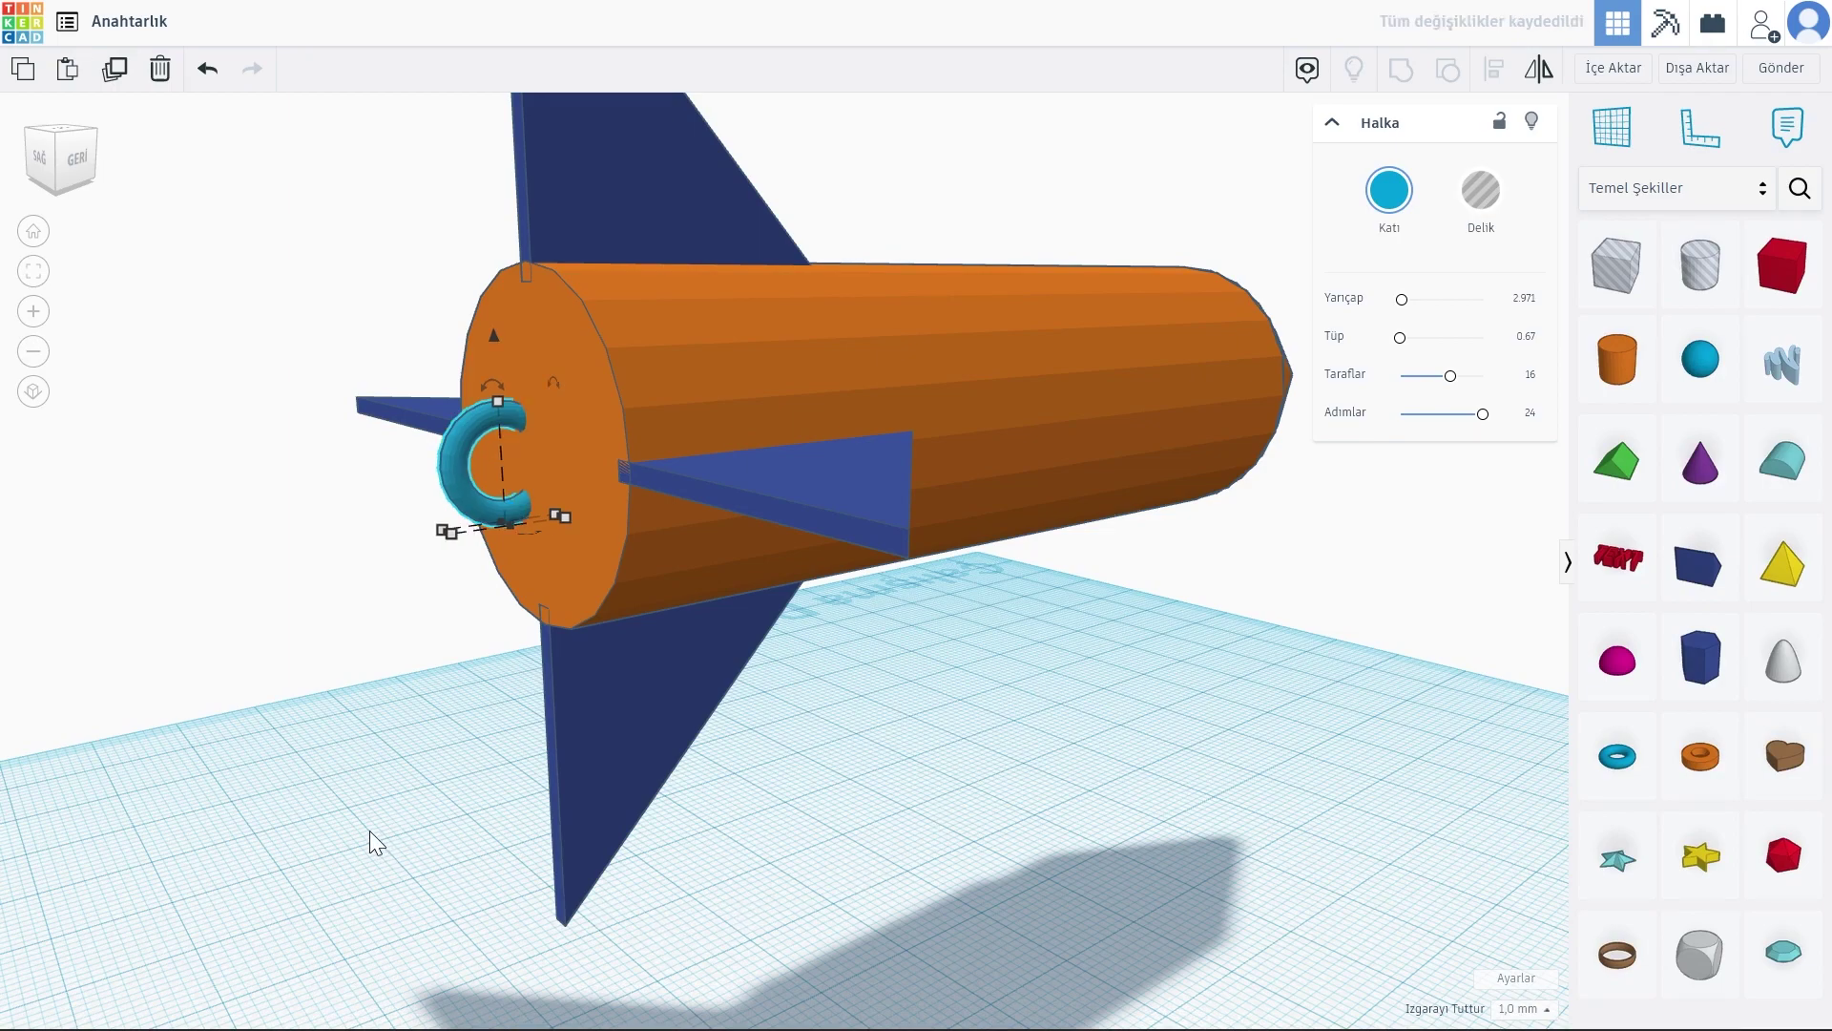
click(352, 818)
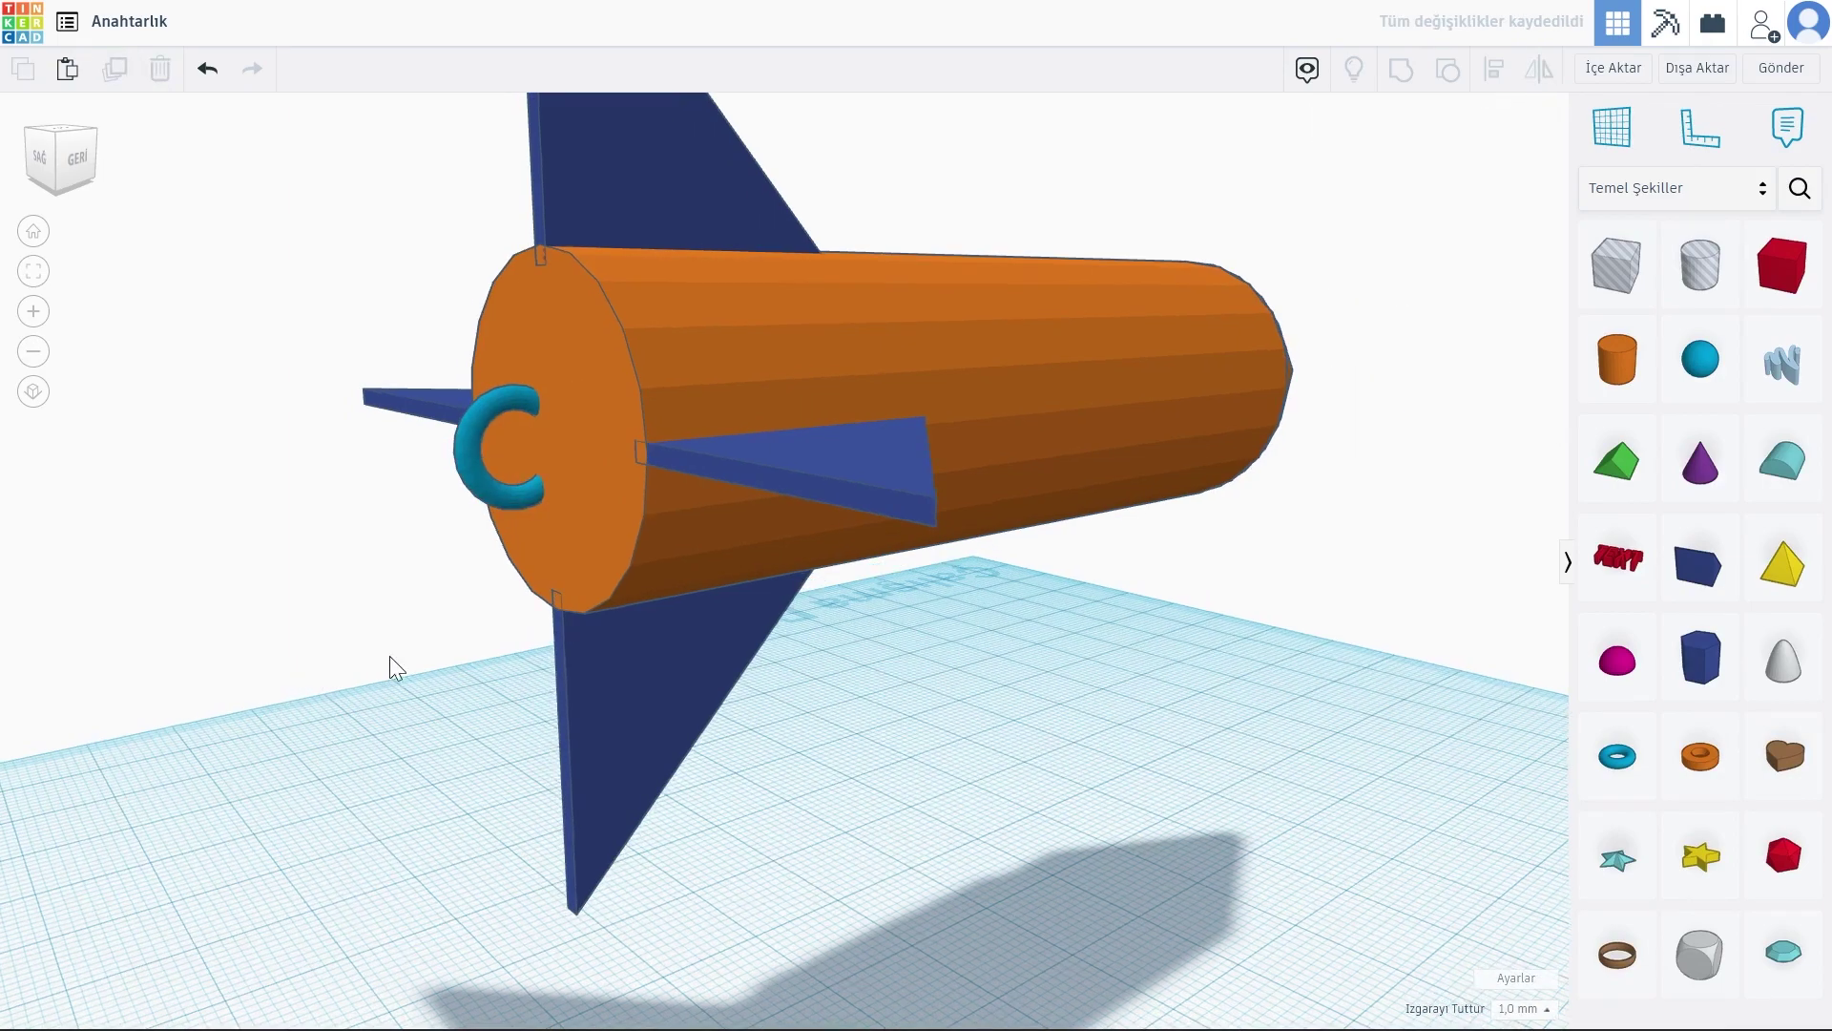
right_drag(392, 778, 296, 665)
scroll(916, 547, down, 3)
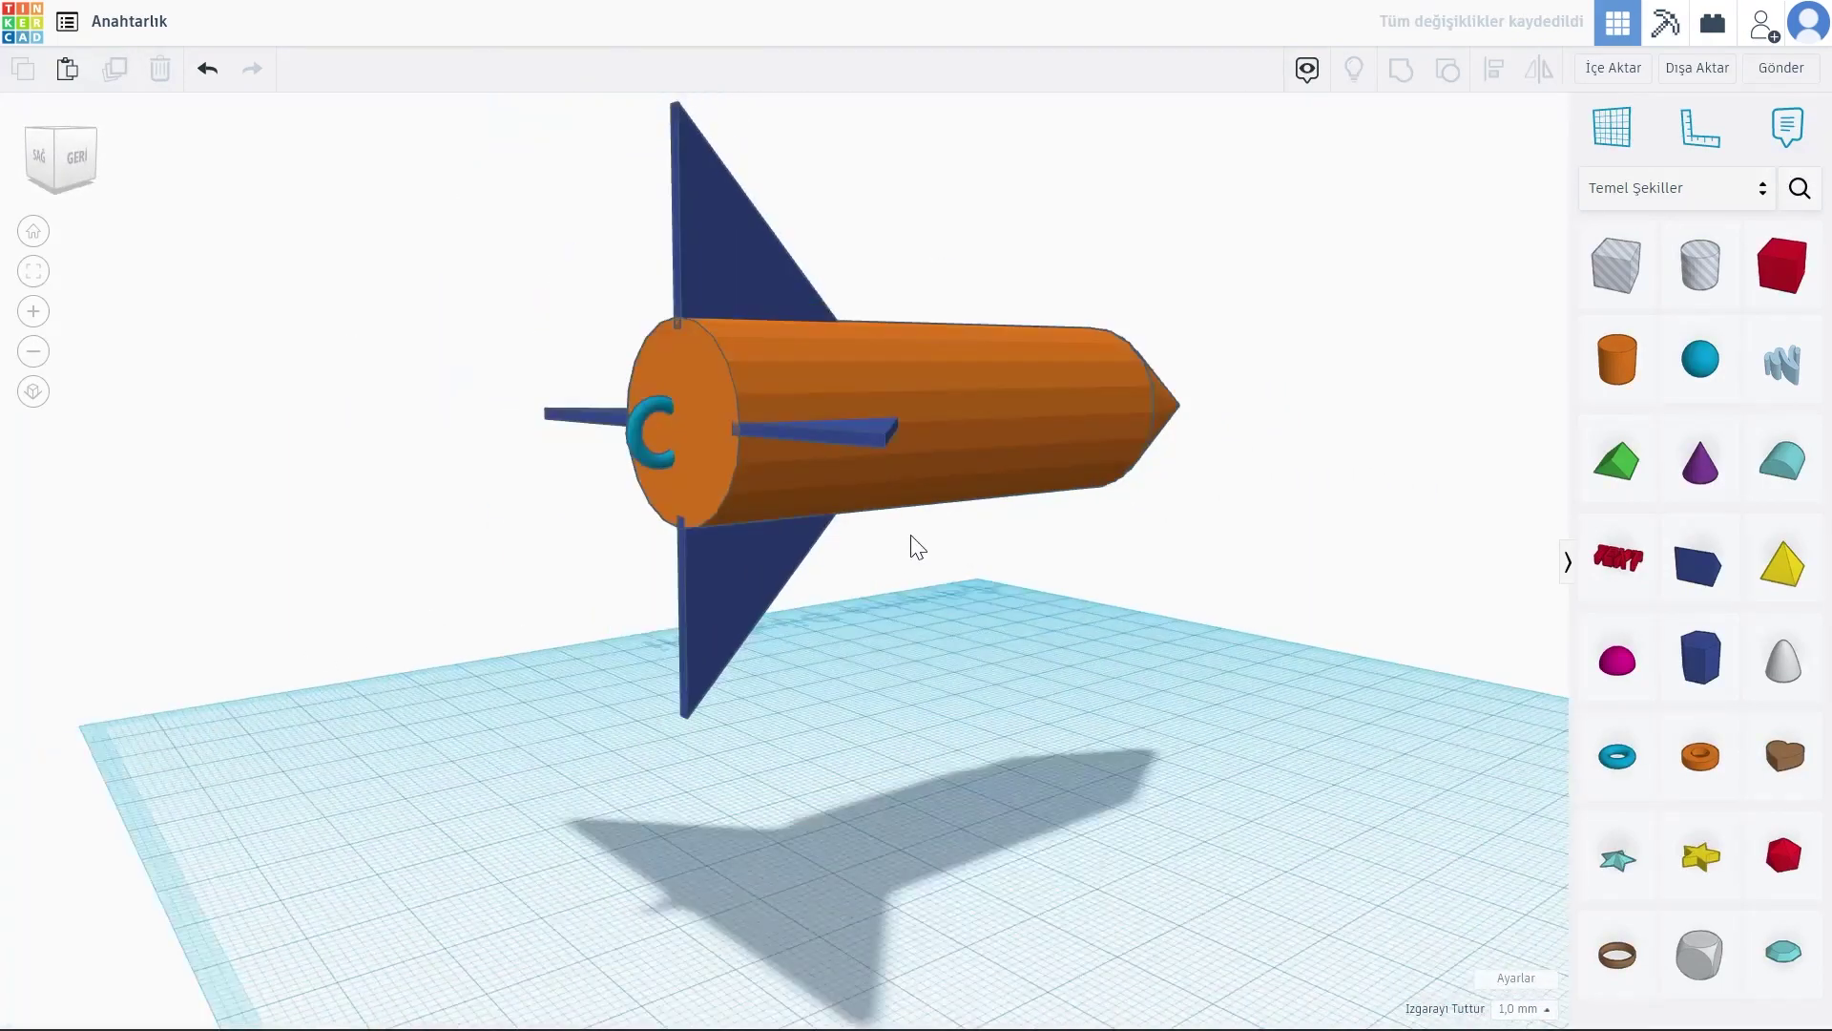
right_drag(584, 321, 512, 296)
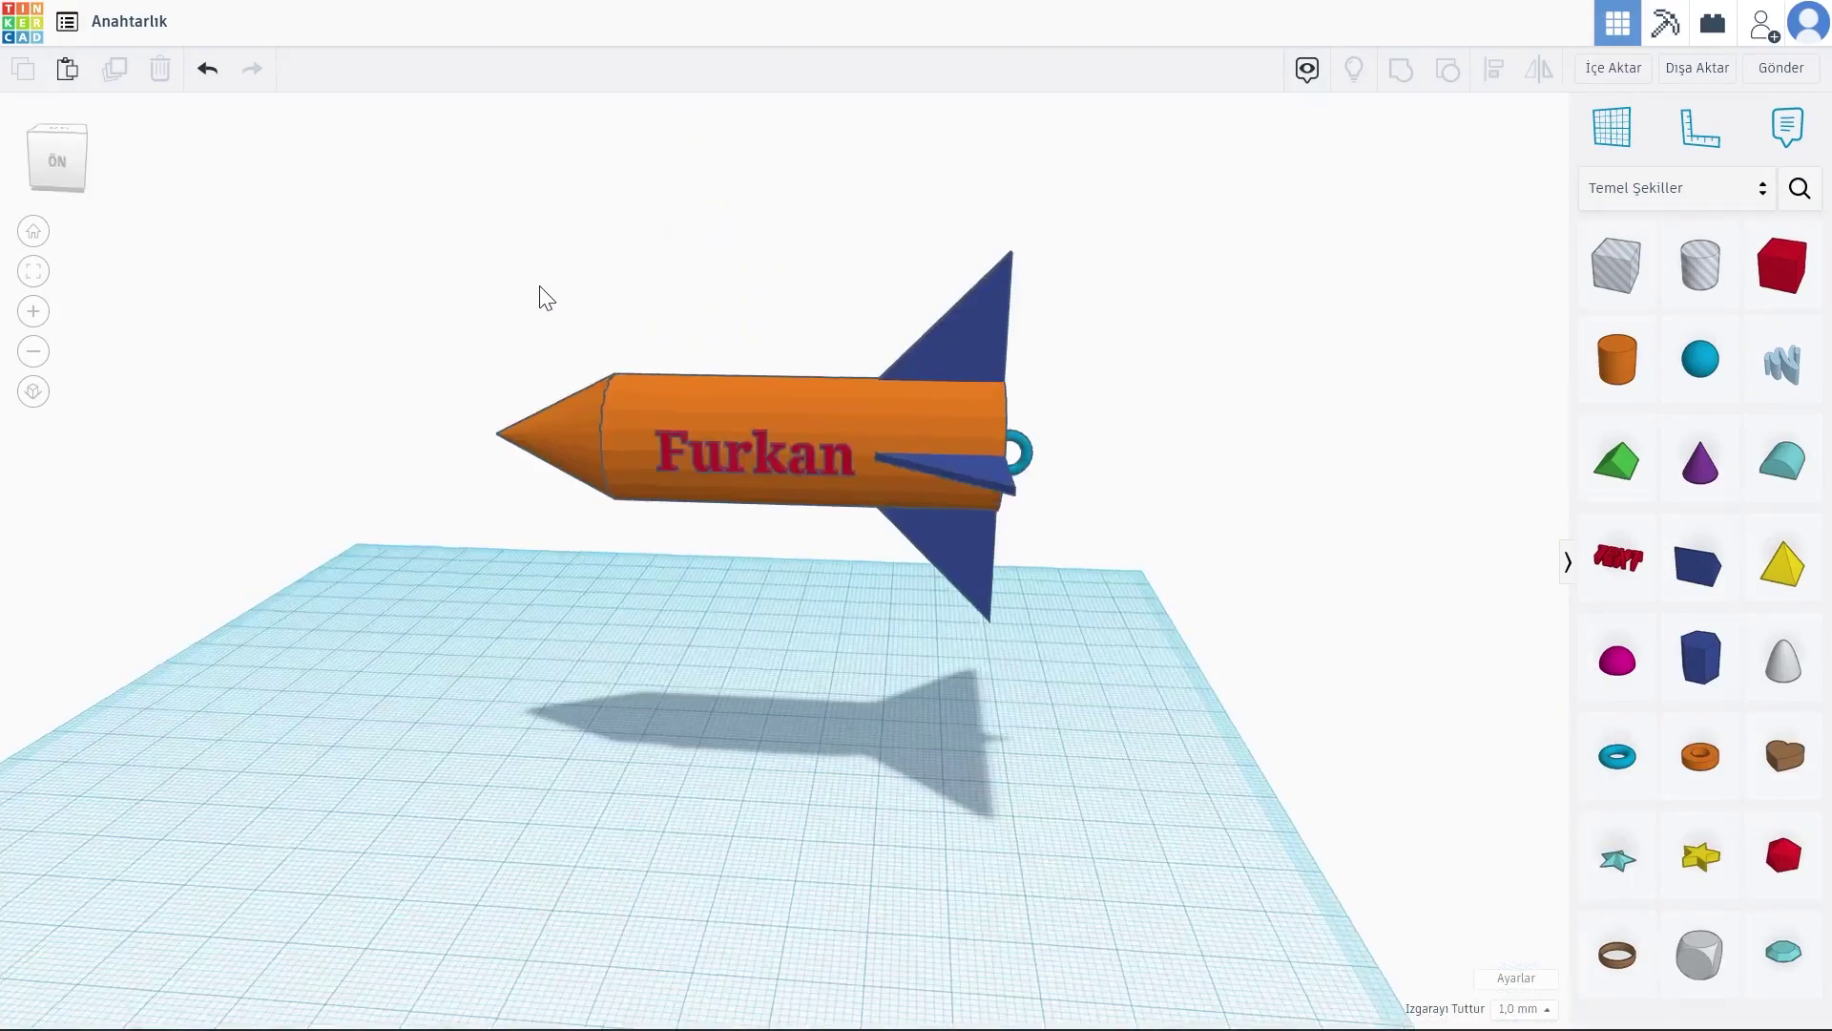